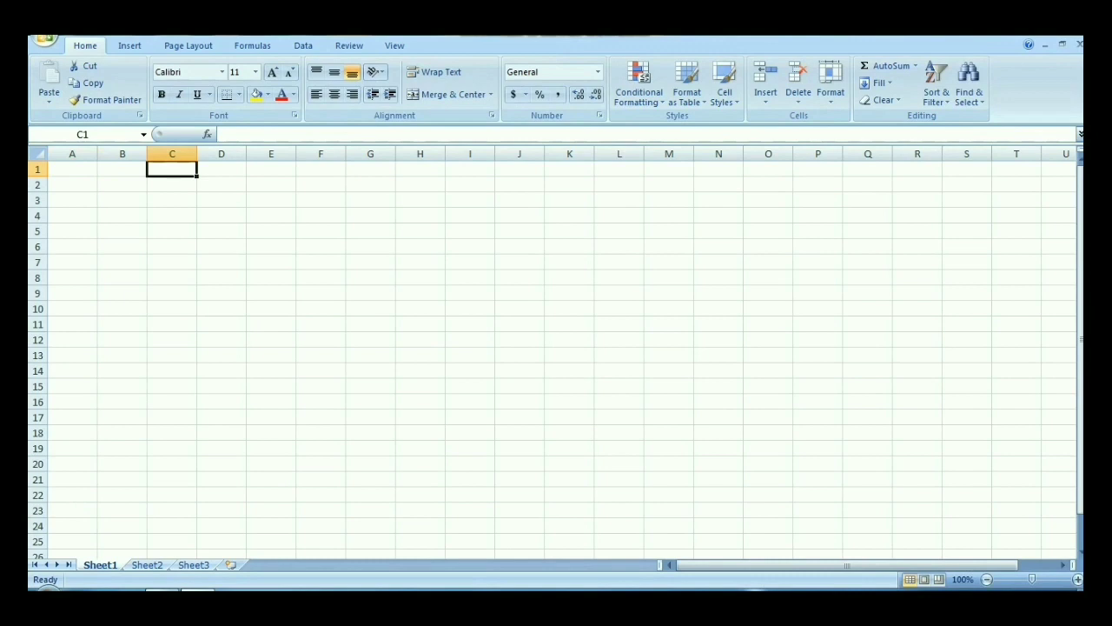
# Step: Enter the title STUDENTS ATTENDANCE in cell C1
pyautogui.press('F2')
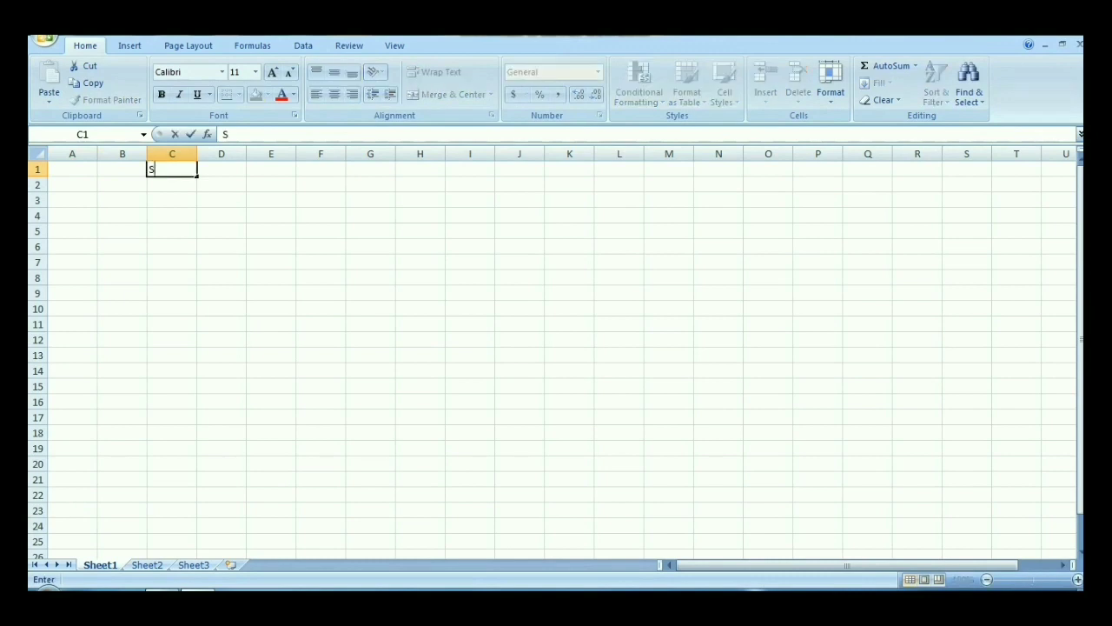
pyautogui.write('STUDENTS A')
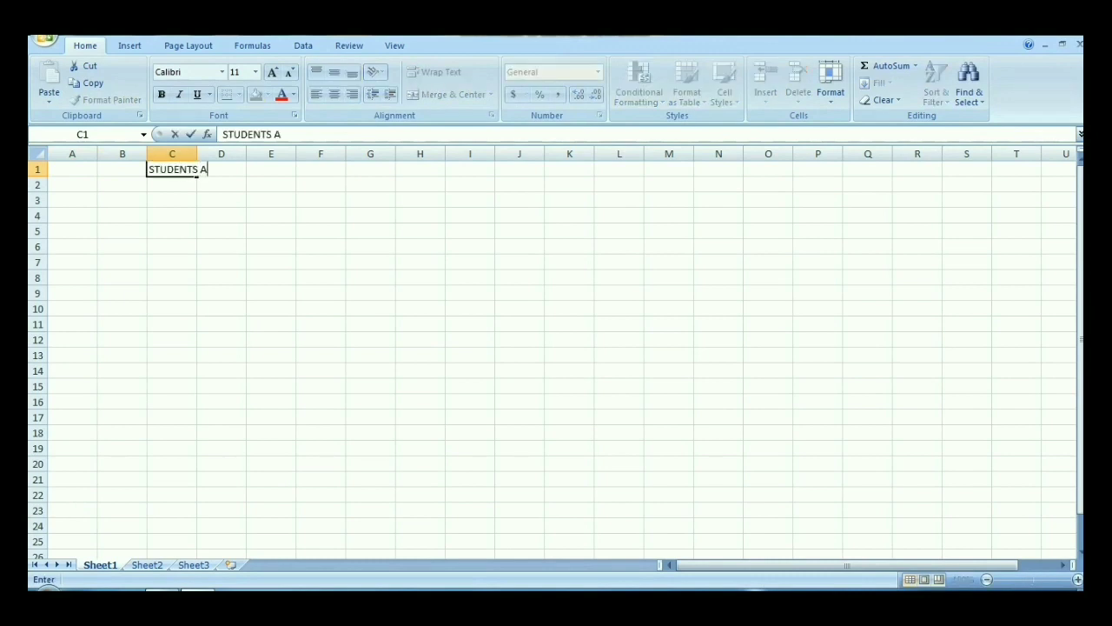
pyautogui.write('TTENDANCE')
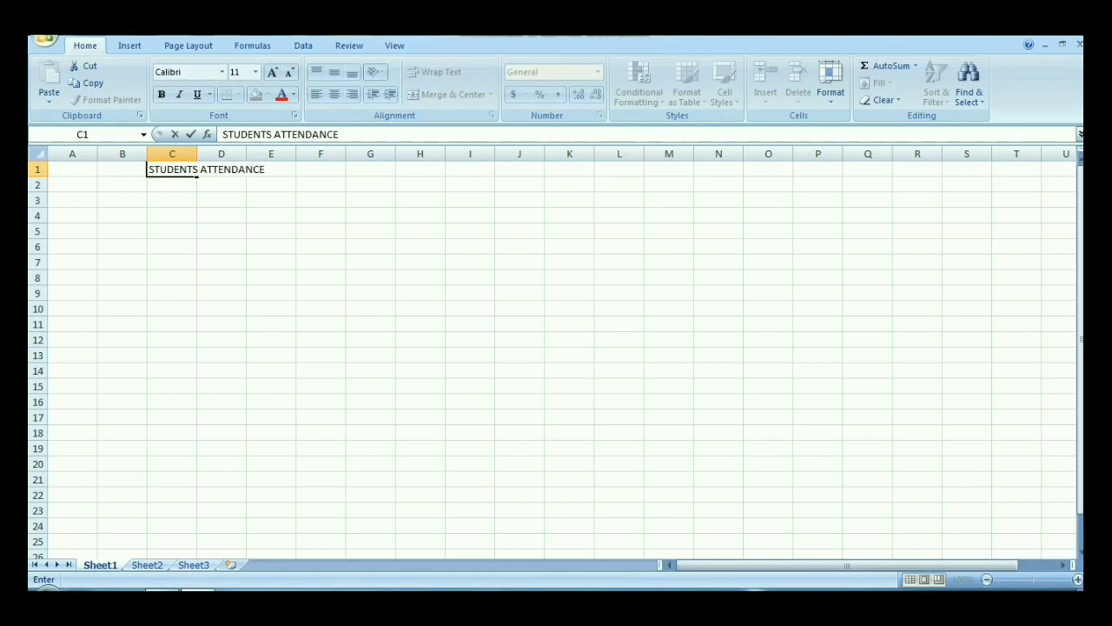
pyautogui.click(213, 169)
pyautogui.doubleClick(213, 169)
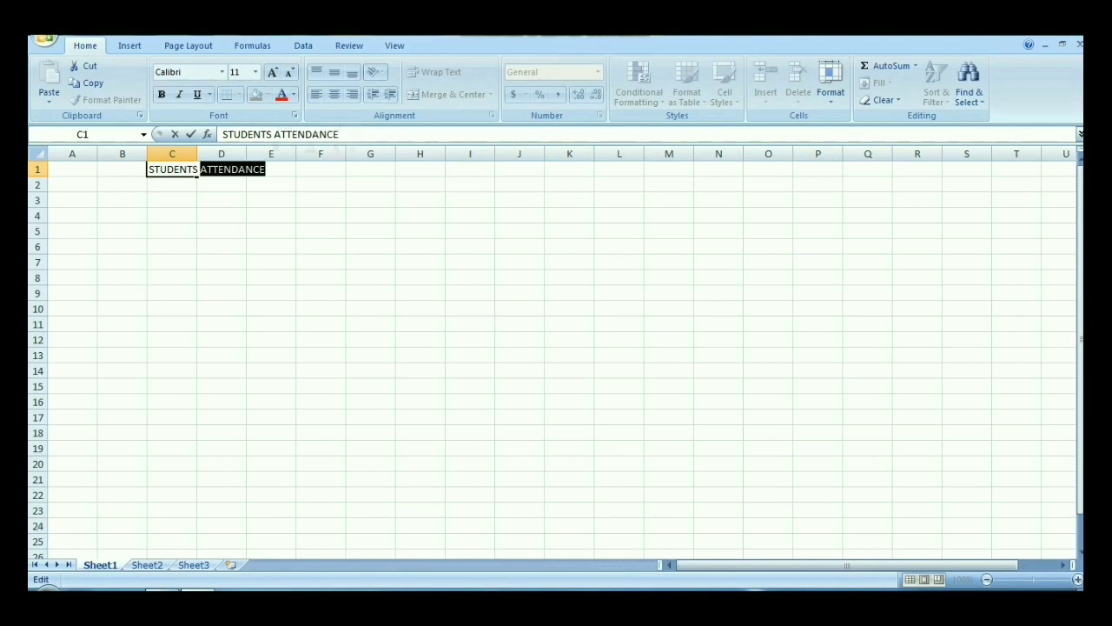
pyautogui.press('Return')
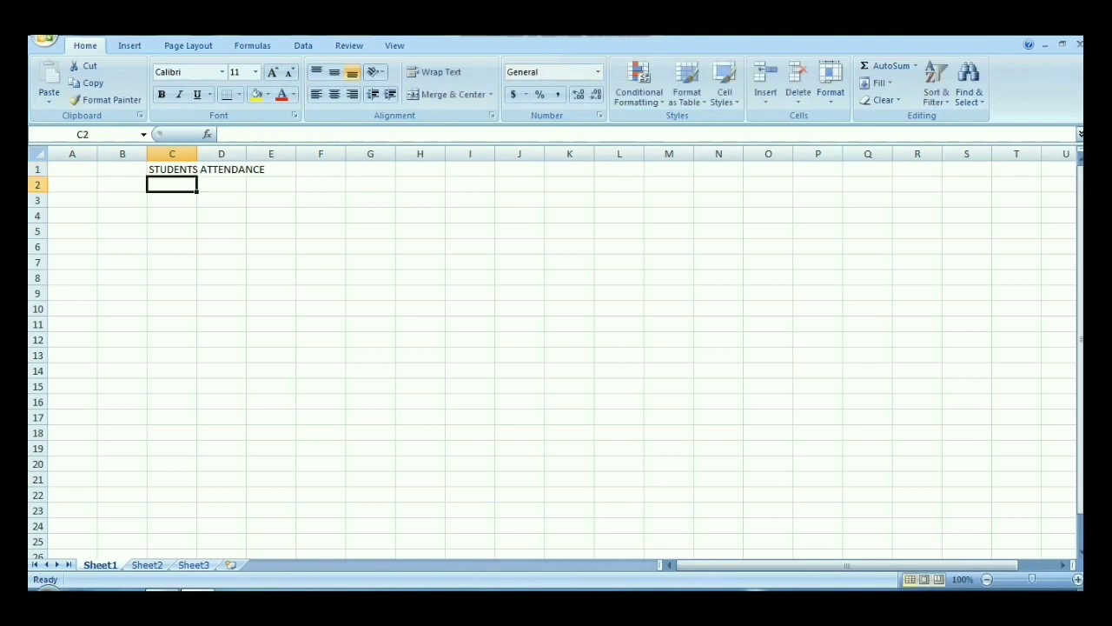
# Step: Merge and center the STUDENTS ATTENDANCE title across cells C1 to E1
pyautogui.click(172, 169)
pyautogui.moveTo(196, 169); pyautogui.dragTo(282, 169)
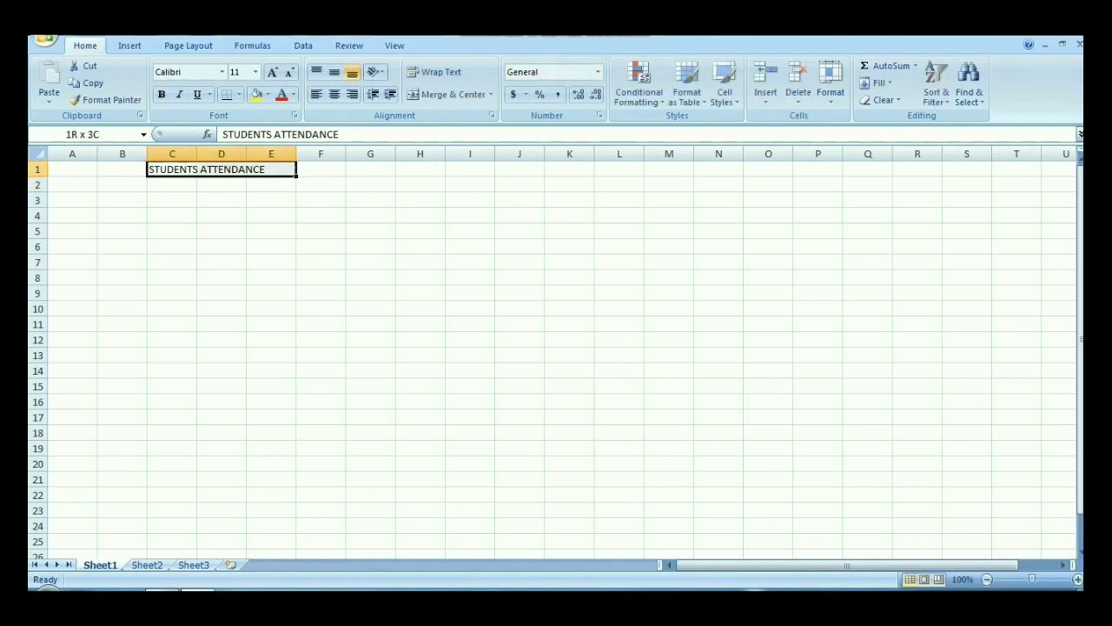
pyautogui.click(451, 94)
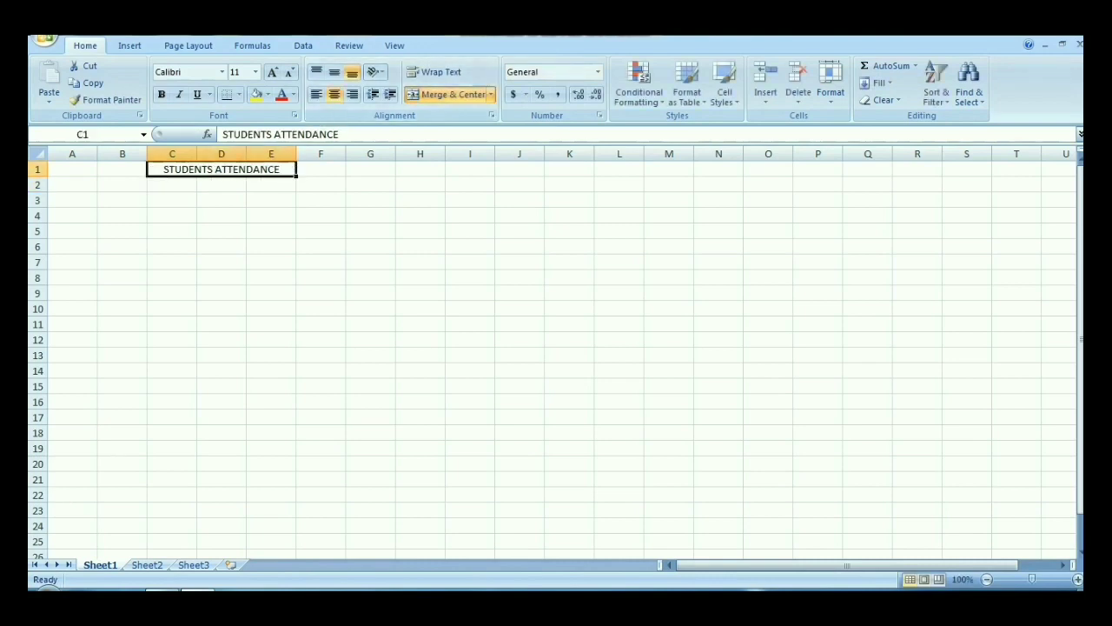
# Step: Enter the weekday headings Mon, Tue, Wed, Thur and Fri across cells C2 to G2
pyautogui.click(122, 185)
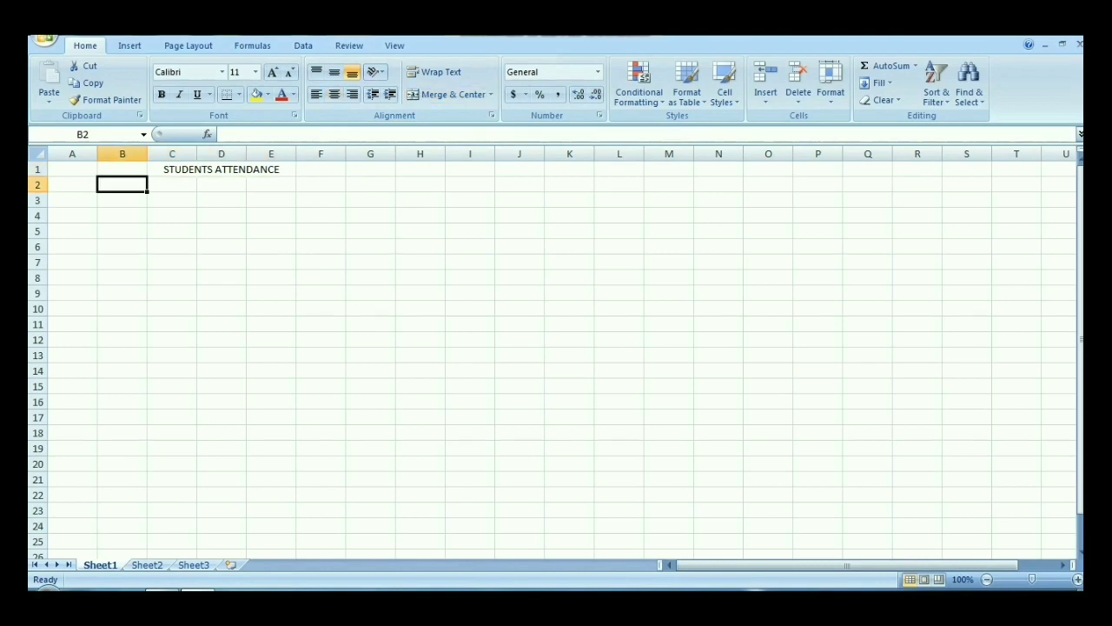
pyautogui.click(172, 184)
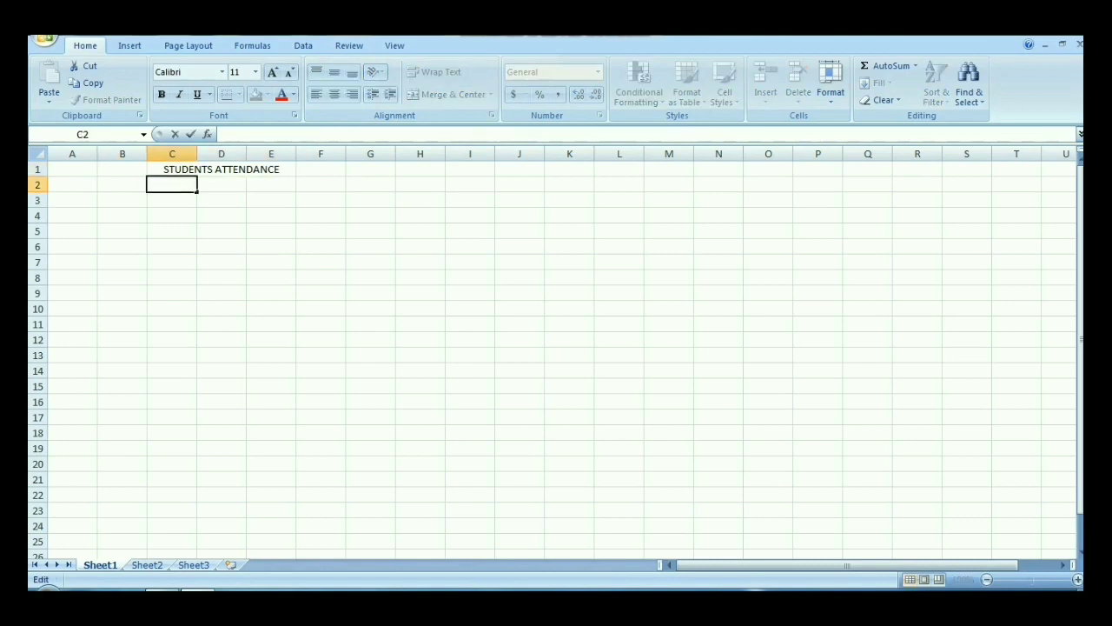
pyautogui.write('Mon')
pyautogui.press('Tab')
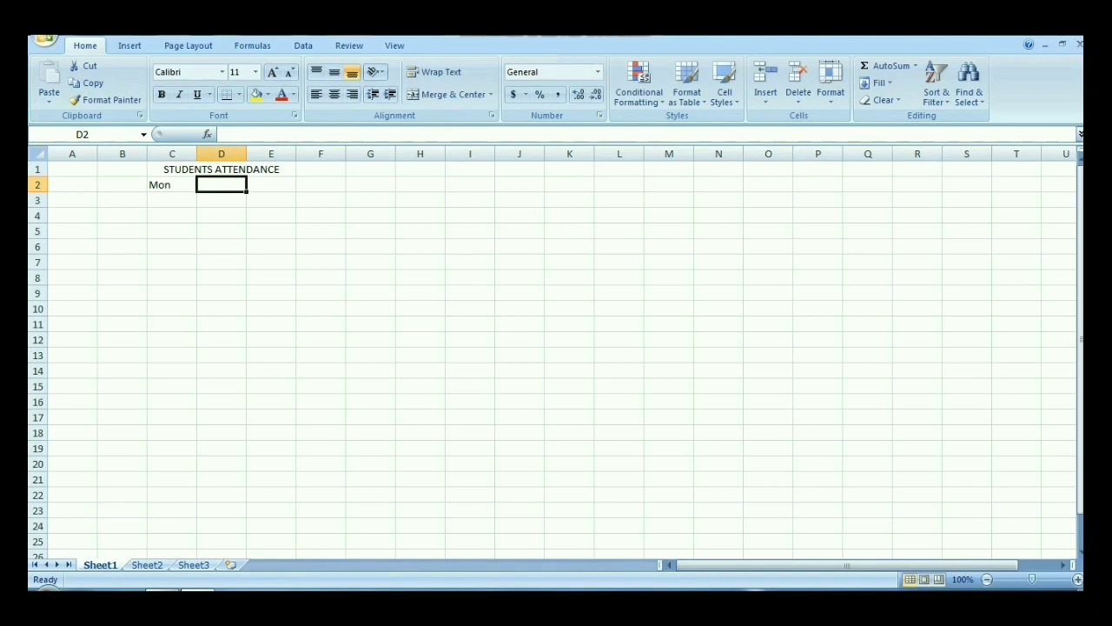
pyautogui.write('ue')
pyautogui.press('BackSpace')
pyautogui.press('BackSpace')
pyautogui.write('T')
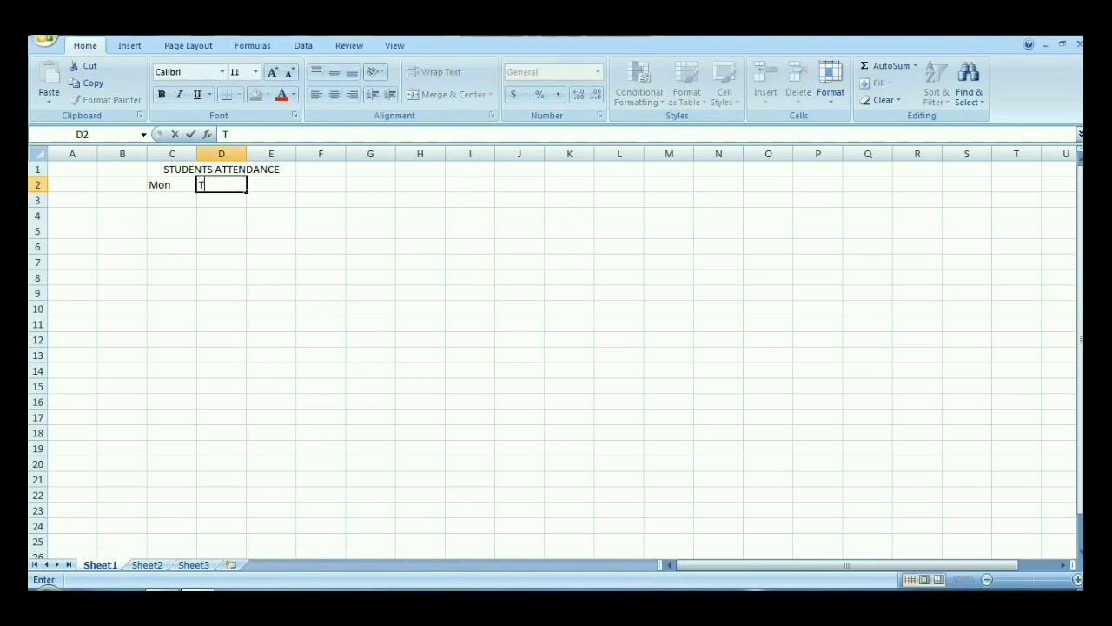
pyautogui.write('ue')
pyautogui.press('Tab')
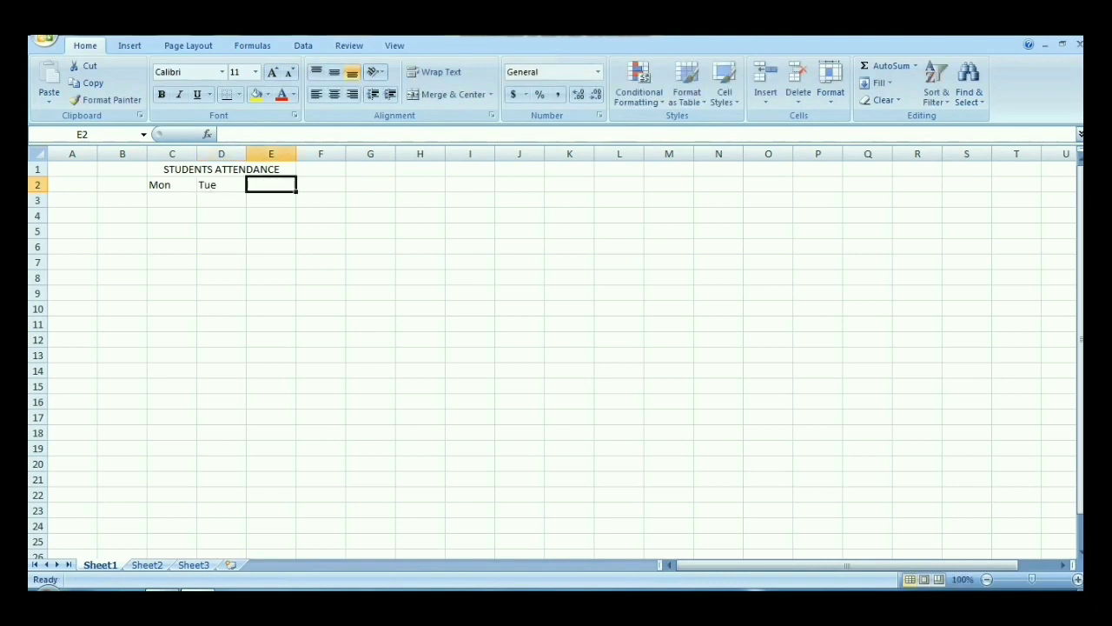
pyautogui.write('Wed')
pyautogui.press('Tab')
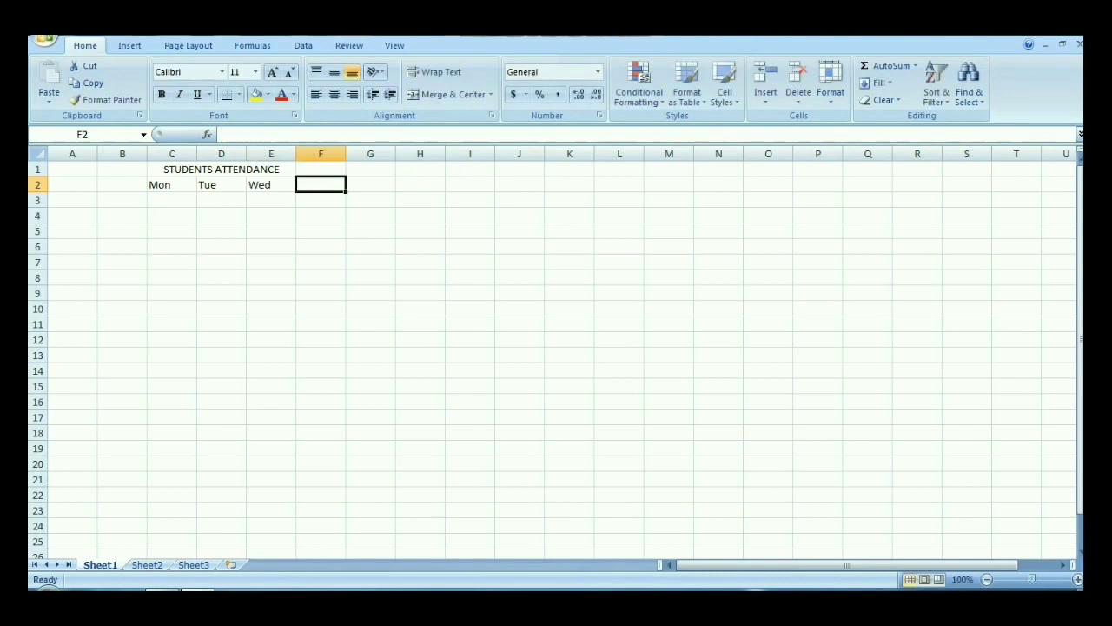
pyautogui.write('Thur')
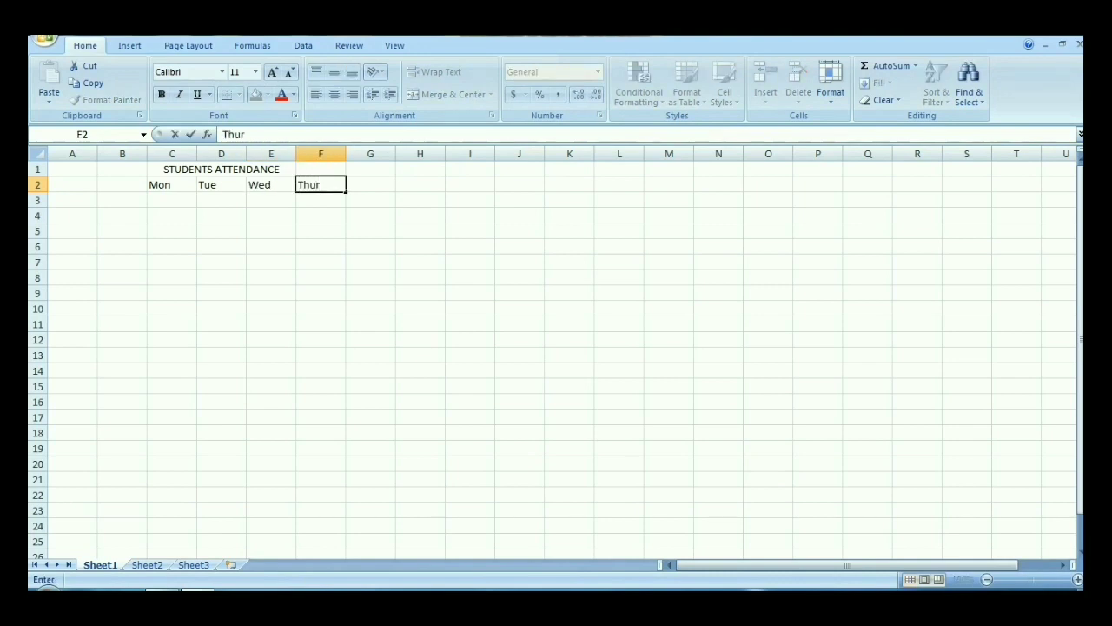
pyautogui.press('Tab')
pyautogui.write('Fri')
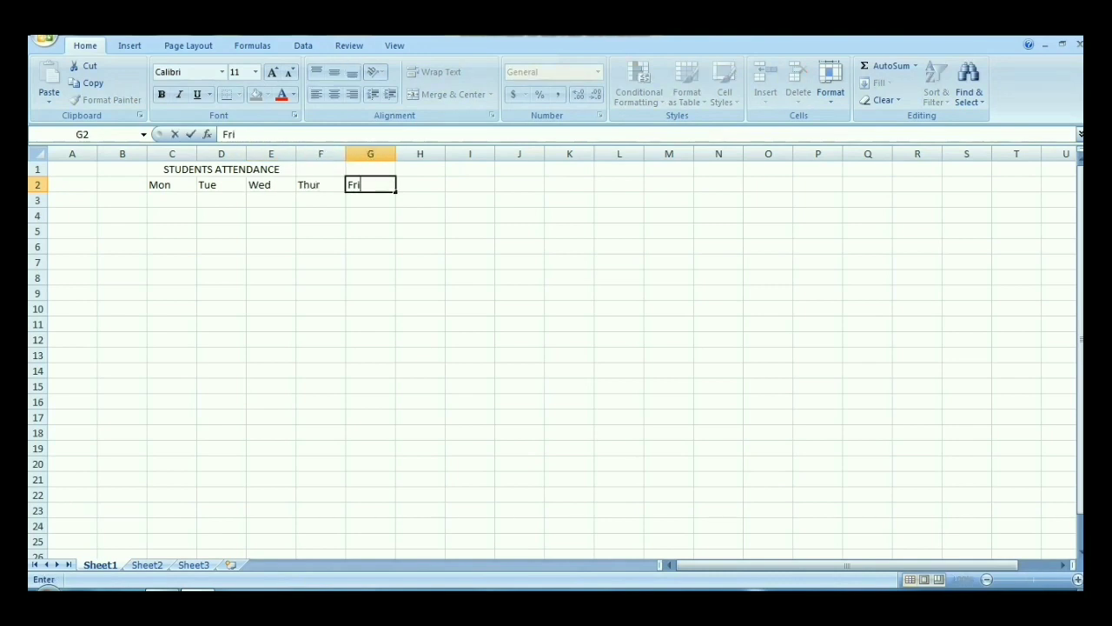
pyautogui.press('Return')
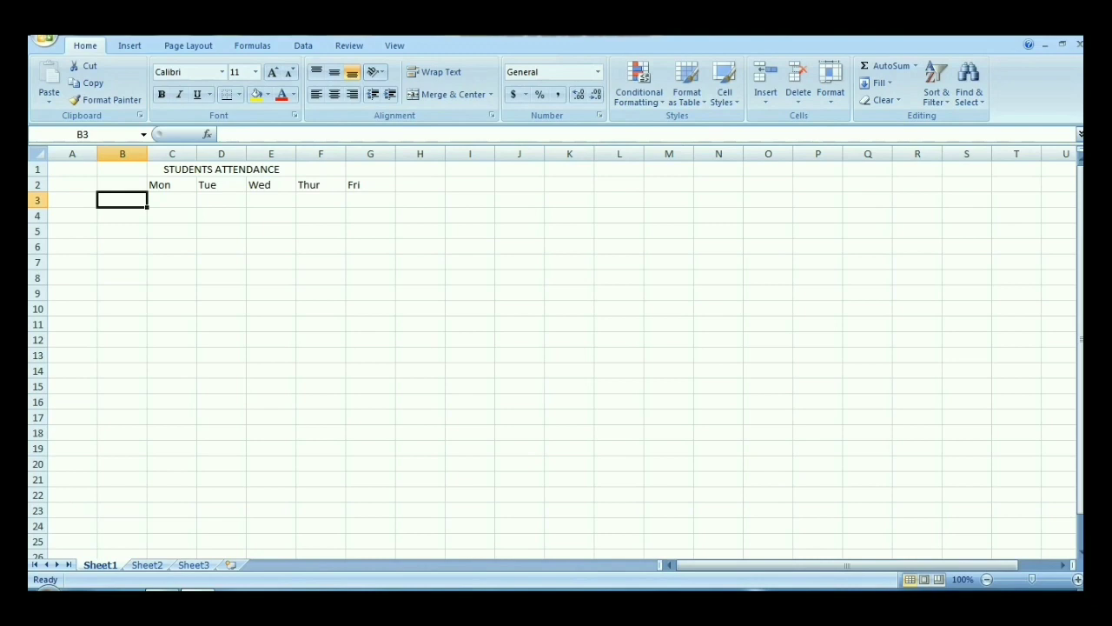
# Step: Fill row 3 with the label Class A in B3 and the attendance values 7, 3, 5, 2 and 12 under Mon to Fri
pyautogui.write('Cl')
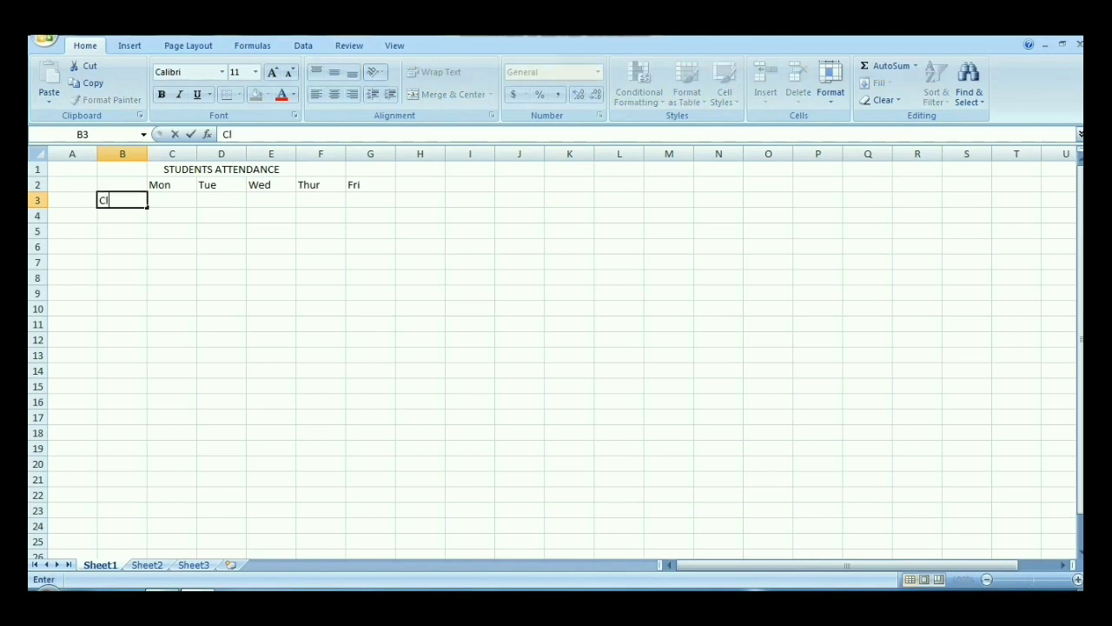
pyautogui.write('ass A')
pyautogui.press('Tab')
pyautogui.write('7')
pyautogui.press('Tab')
pyautogui.write('3')
pyautogui.press('Tab')
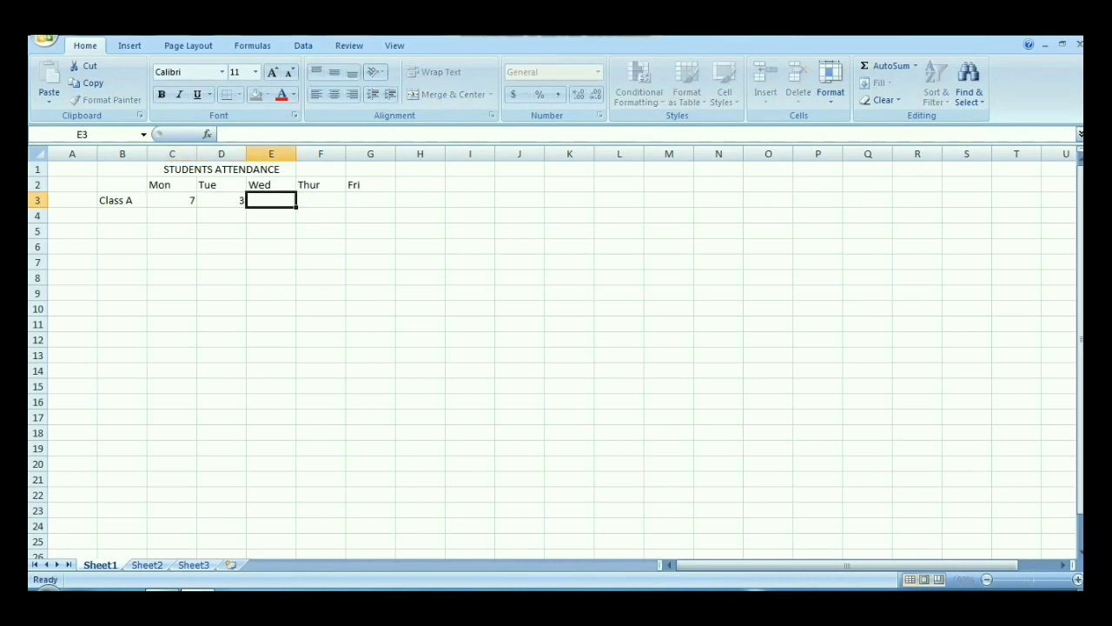
pyautogui.write('5')
pyautogui.press('Tab')
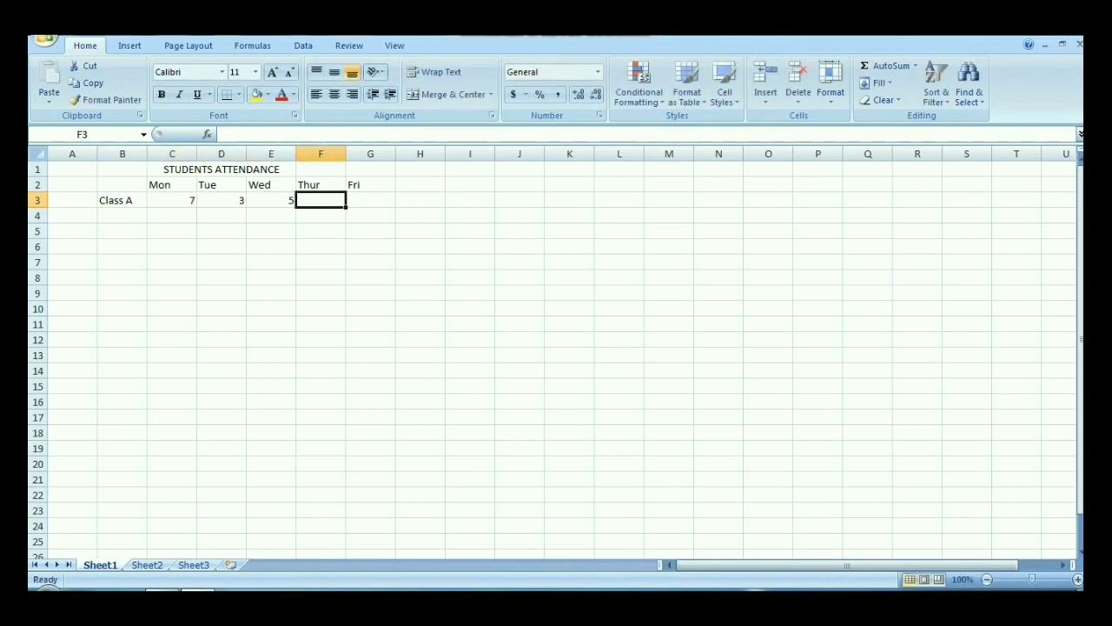
pyautogui.write('2')
pyautogui.press('Tab')
pyautogui.write('12')
pyautogui.press('Return')
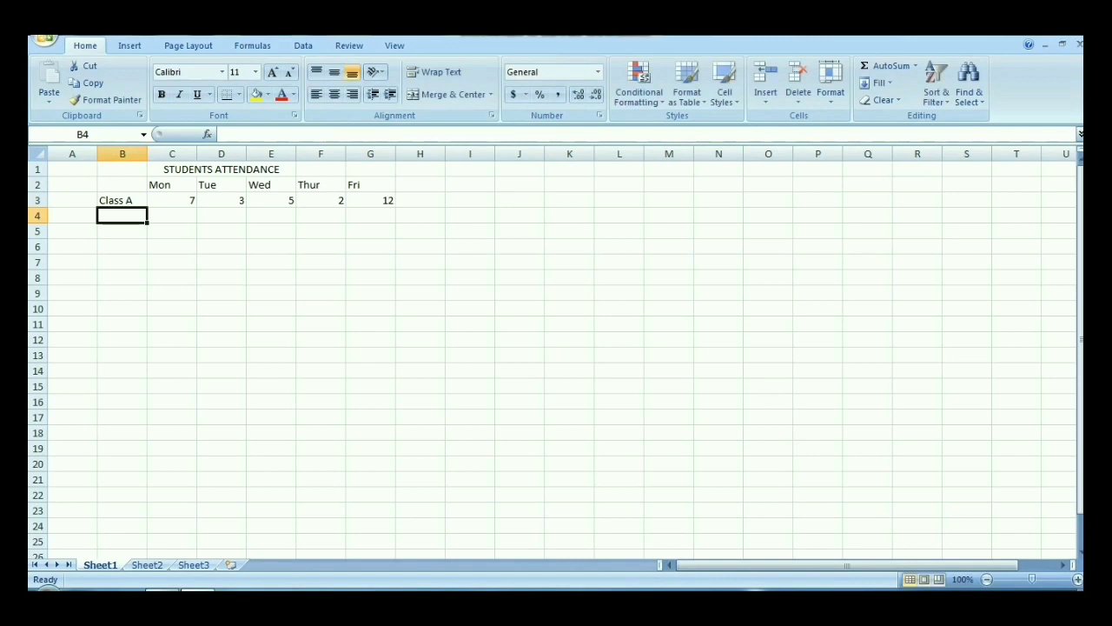
# Step: Fill row 4 with the label ClassB in B4 and the values 15, 9, 10, 12 and 8 under Mon to Fri
pyautogui.write('Class ')
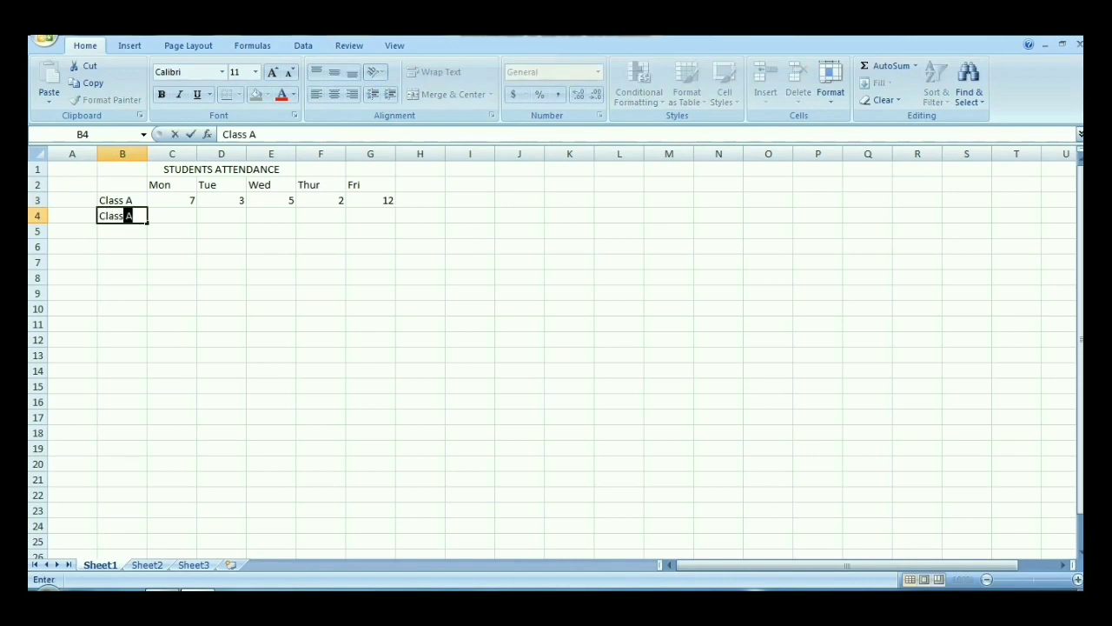
pyautogui.write('B')
pyautogui.press('Tab')
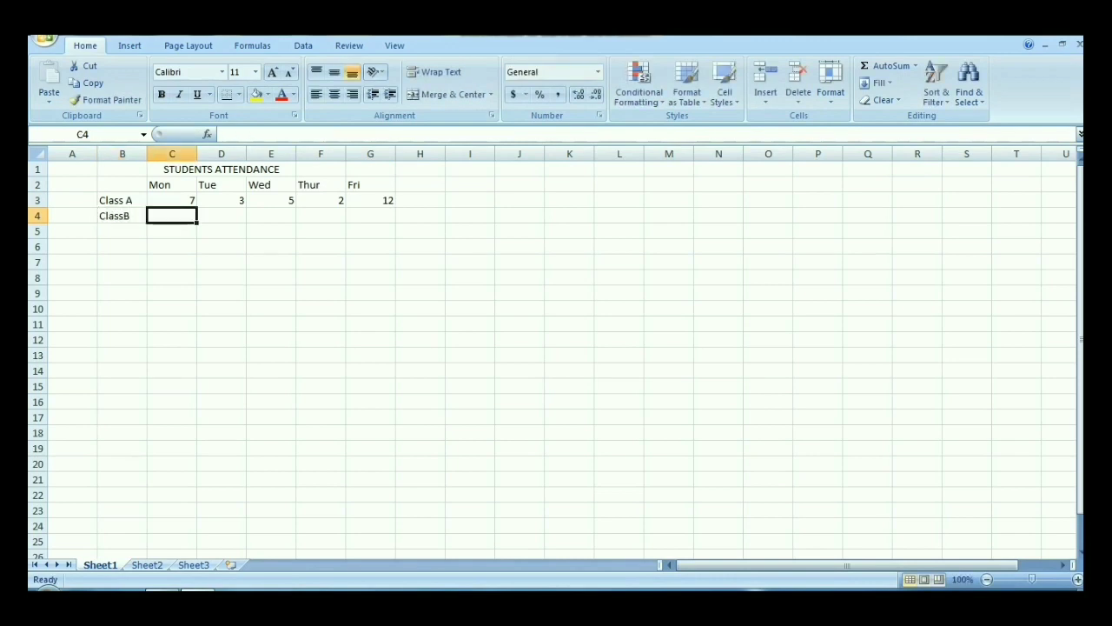
pyautogui.write('15')
pyautogui.press('Tab')
pyautogui.write('9')
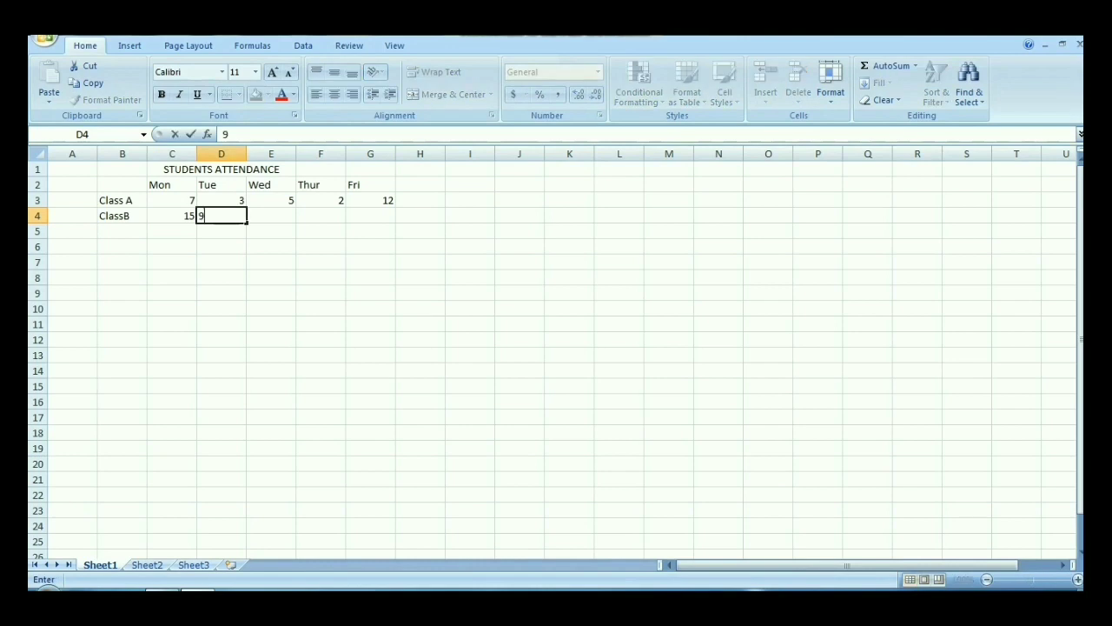
pyautogui.press('Tab')
pyautogui.write('10')
pyautogui.press('Tab')
pyautogui.write('12')
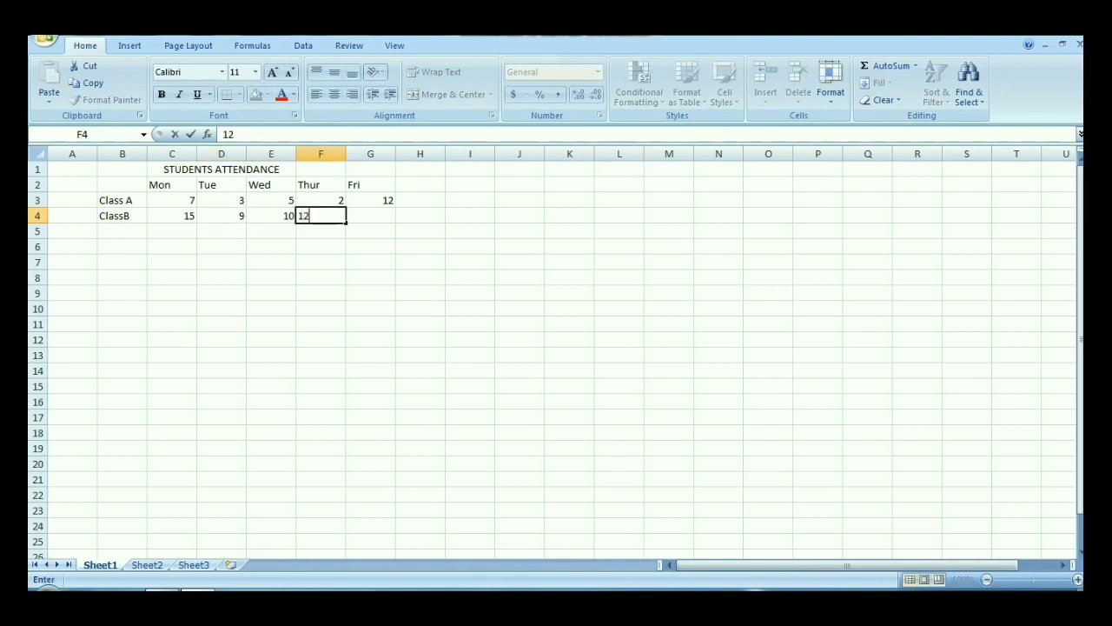
pyautogui.press('Tab')
pyautogui.write('8')
pyautogui.press('Return')
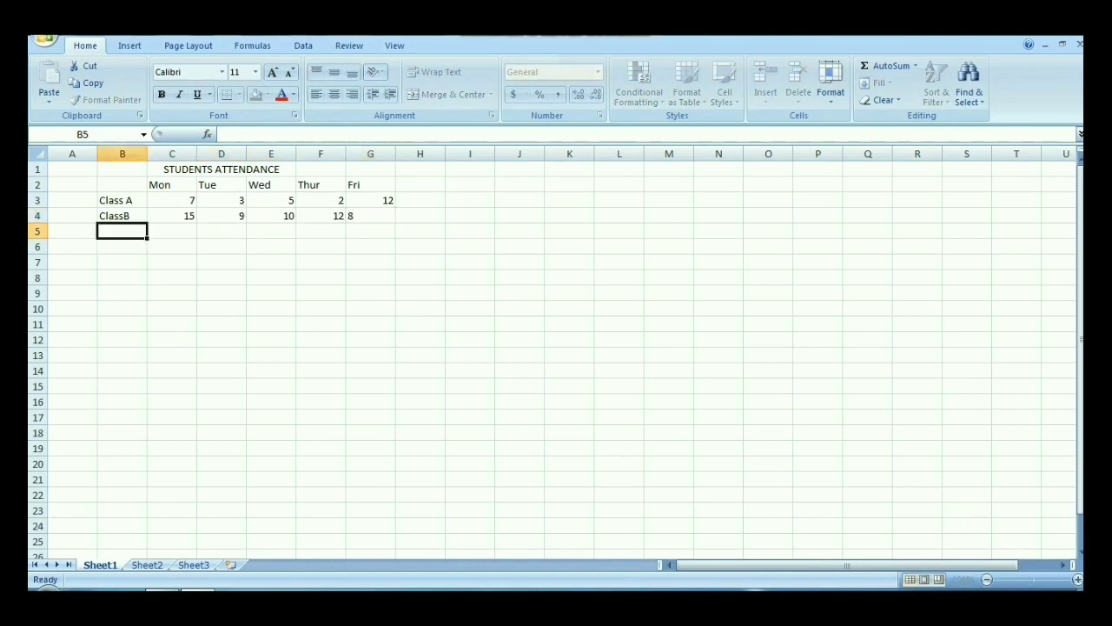
# Step: Enter the label Class C in B5 and insert the missing space in B4 so it reads Class B
pyautogui.write('Cla')
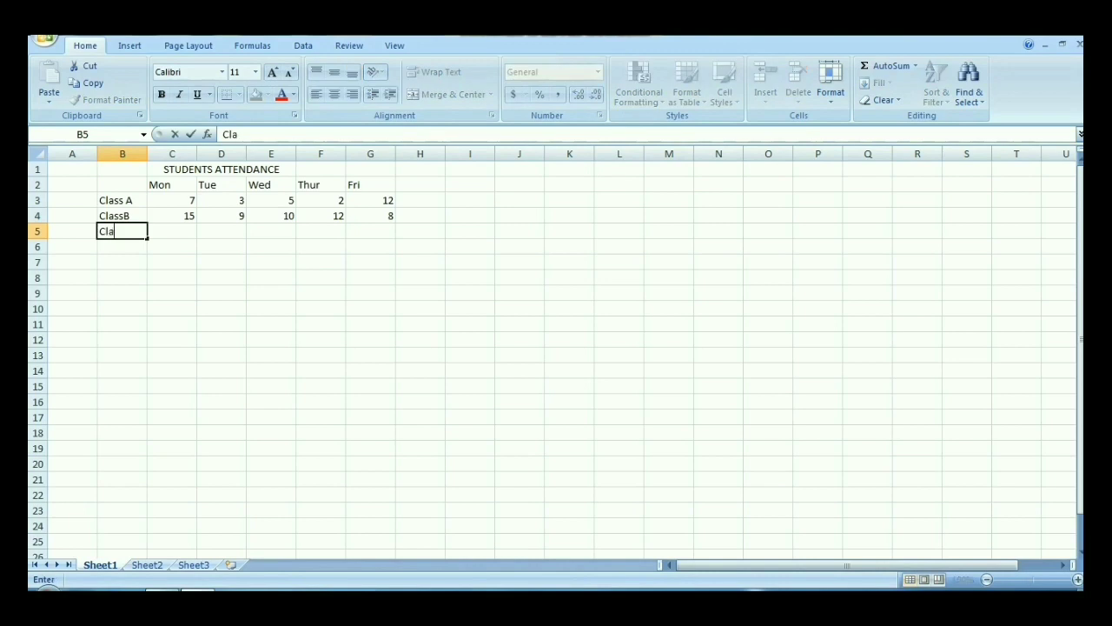
pyautogui.write('ss C')
pyautogui.press('Up')
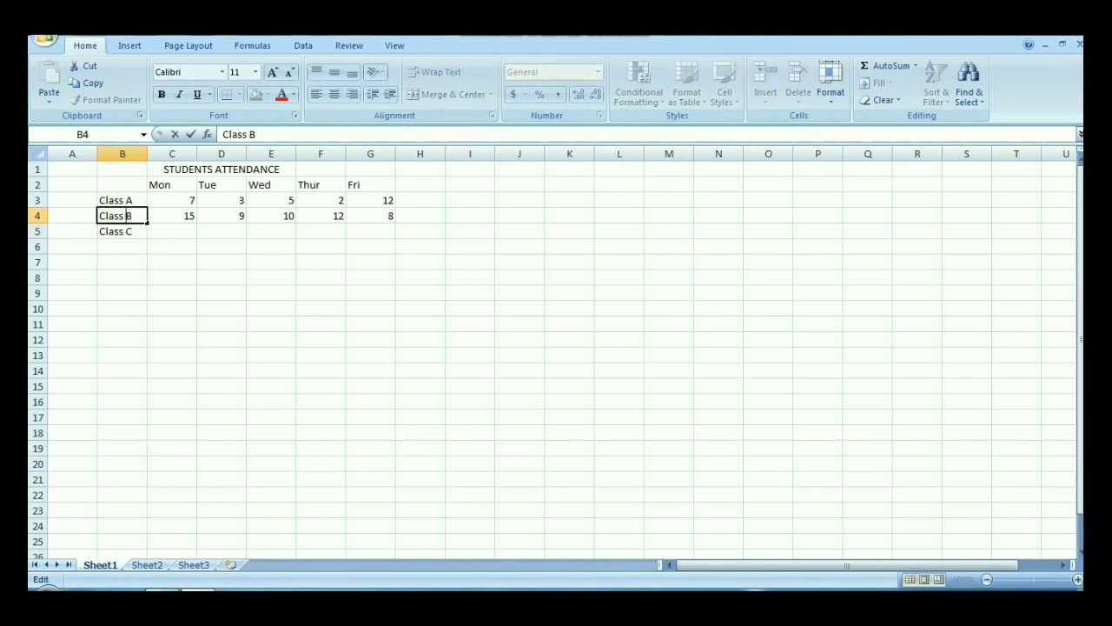
# Step: Enter the Class C attendance values 5, 4, 8, 2 and 5 in cells C5 to G5
pyautogui.click(172, 231)
pyautogui.write('5')
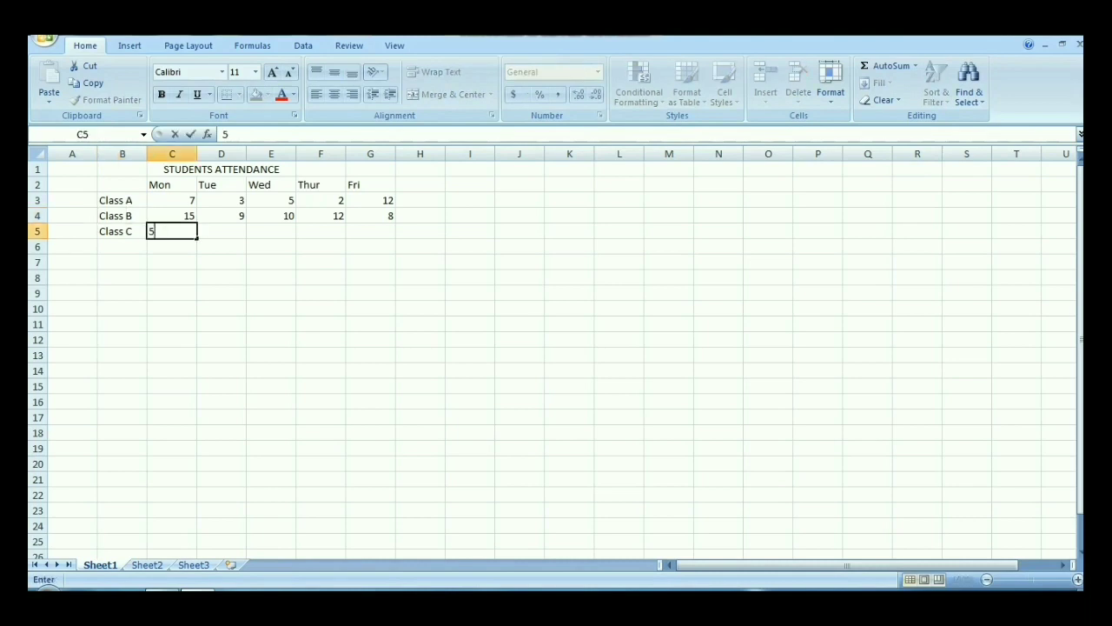
pyautogui.press('Tab')
pyautogui.write('4')
pyautogui.press('Tab')
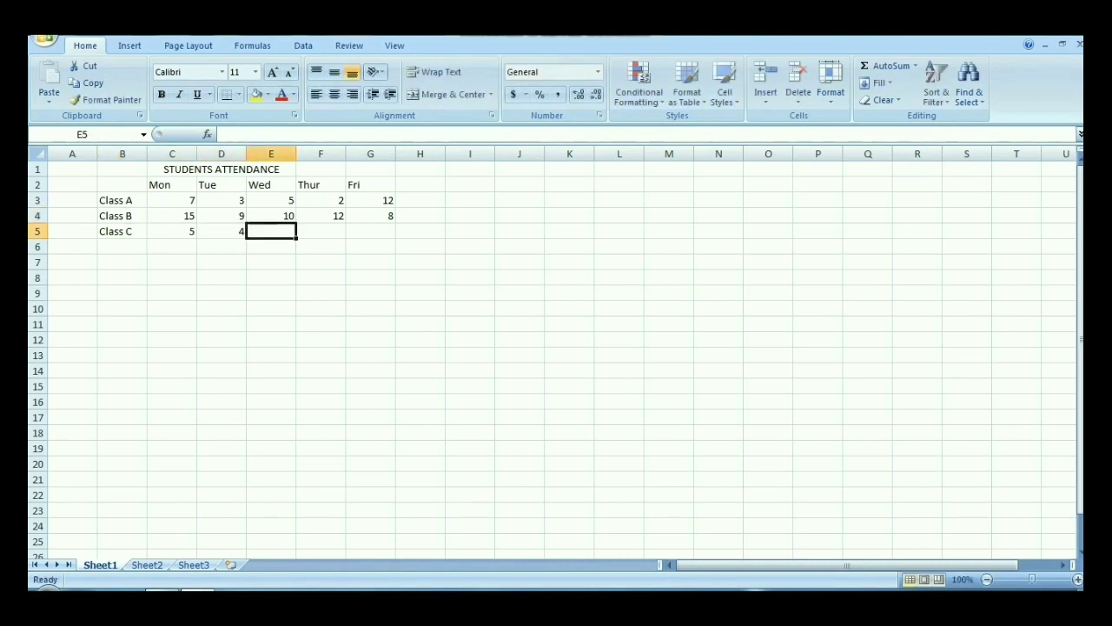
pyautogui.write('8')
pyautogui.press('Tab')
pyautogui.write('2')
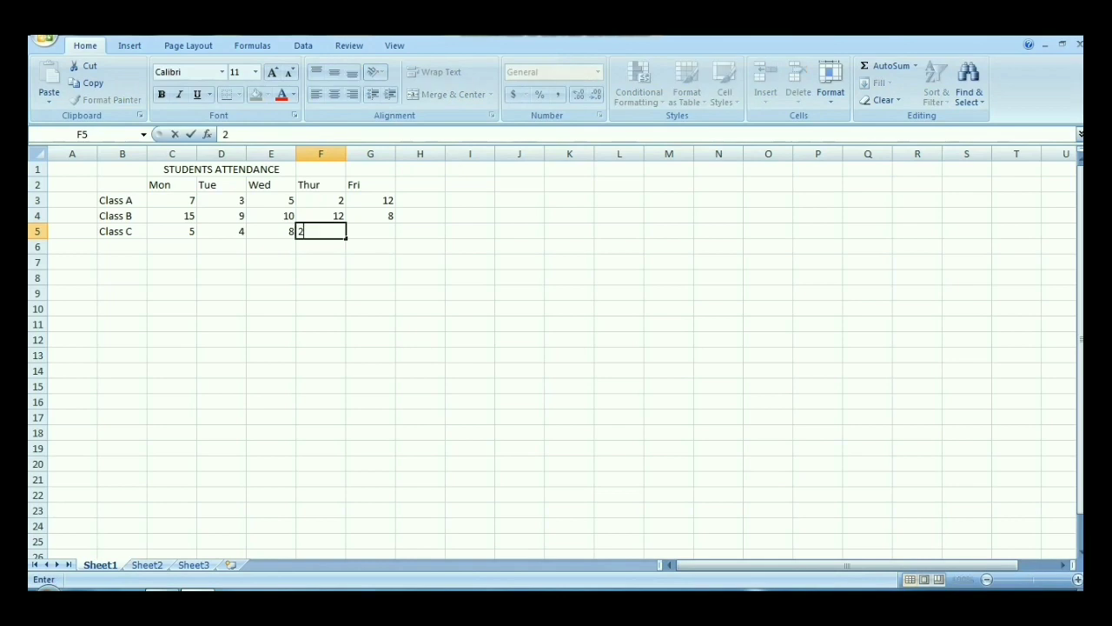
pyautogui.press('Tab')
pyautogui.write('5')
pyautogui.press('Tab')
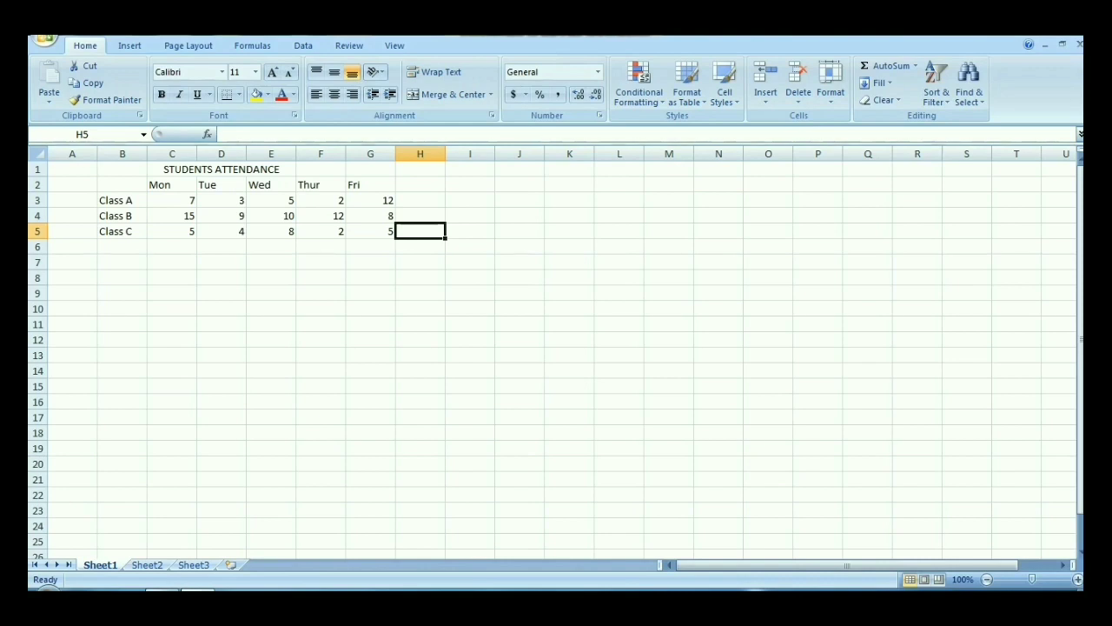
# Step: Apply outside borders around the title row, cells B1 to G1
pyautogui.moveTo(121, 168); pyautogui.dragTo(370, 170)
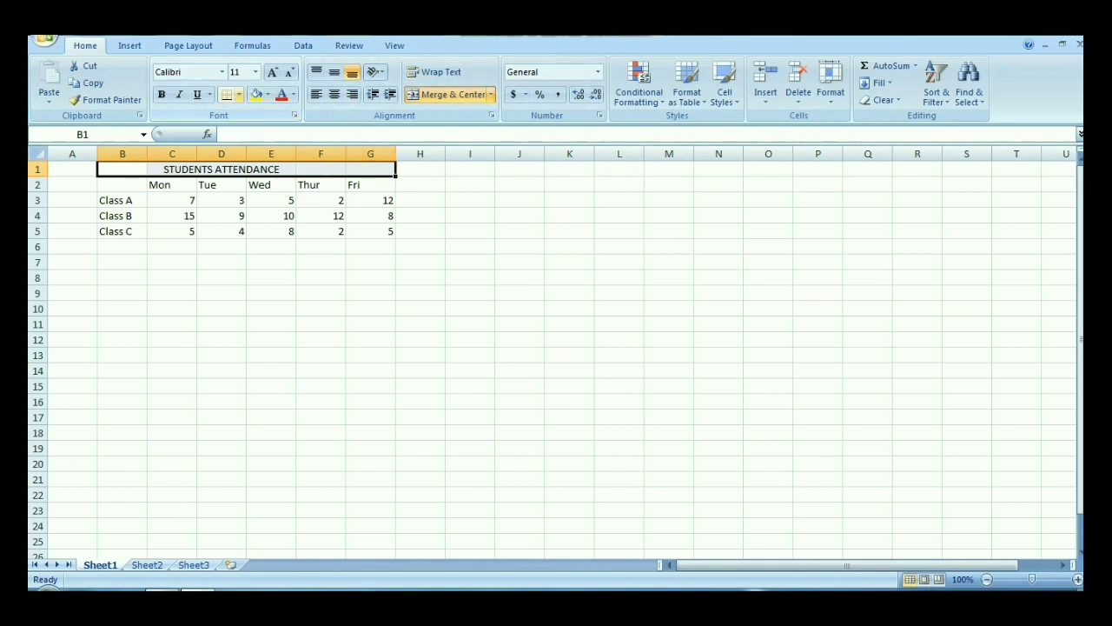
pyautogui.click(239, 95)
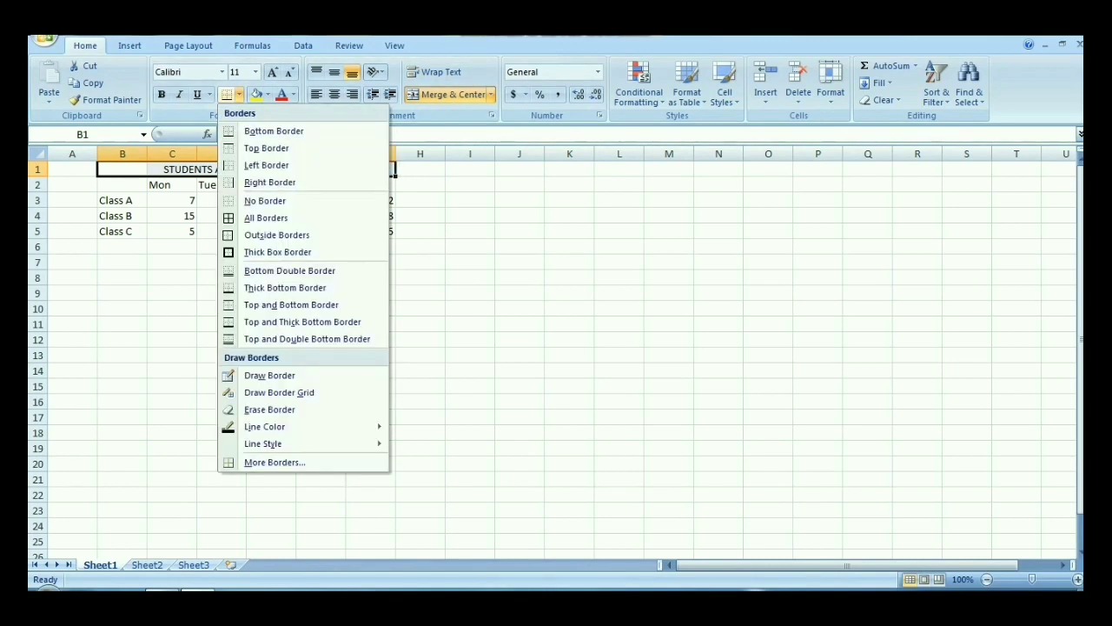
pyautogui.click(277, 234)
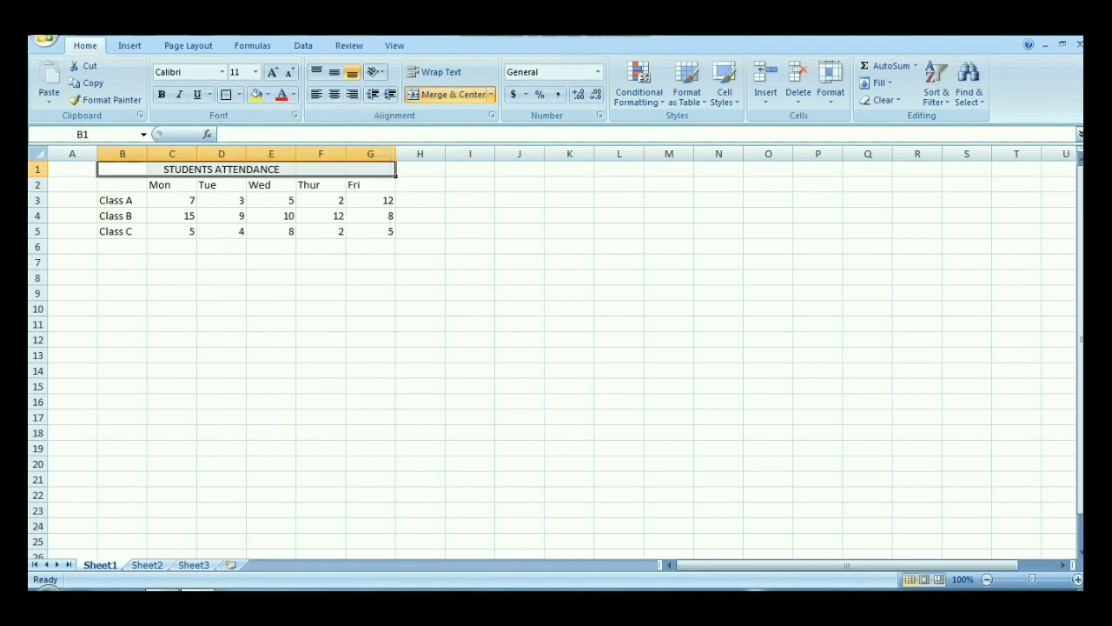
pyautogui.click(172, 200)
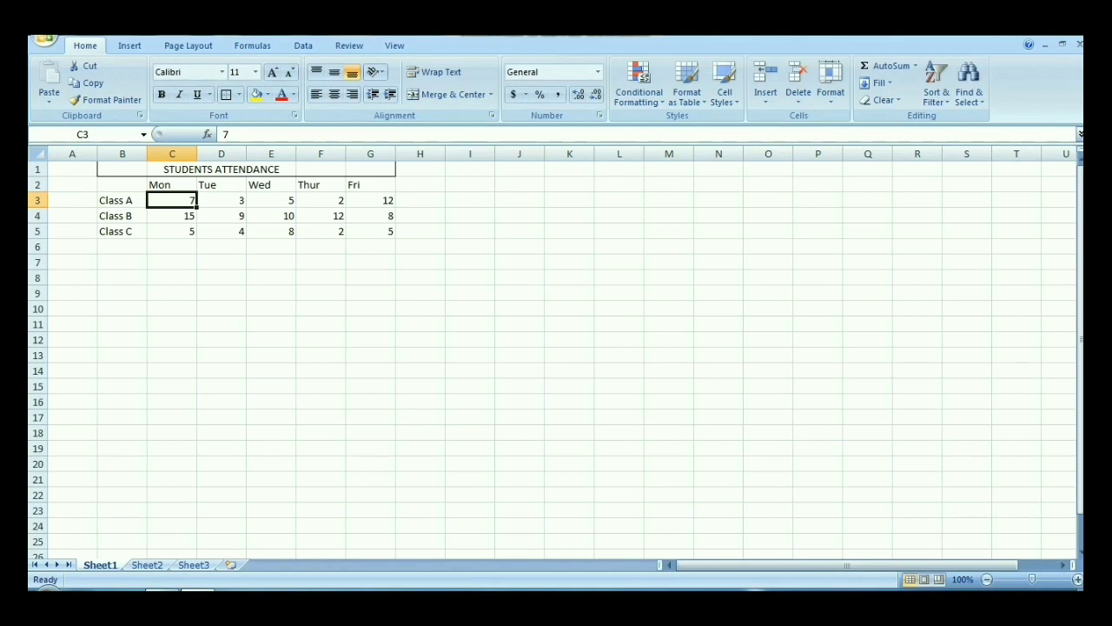
# Step: Apply outside borders around the weekday header row B2 to G2 and around the class label column B2 to B5
pyautogui.moveTo(121, 184); pyautogui.dragTo(371, 184)
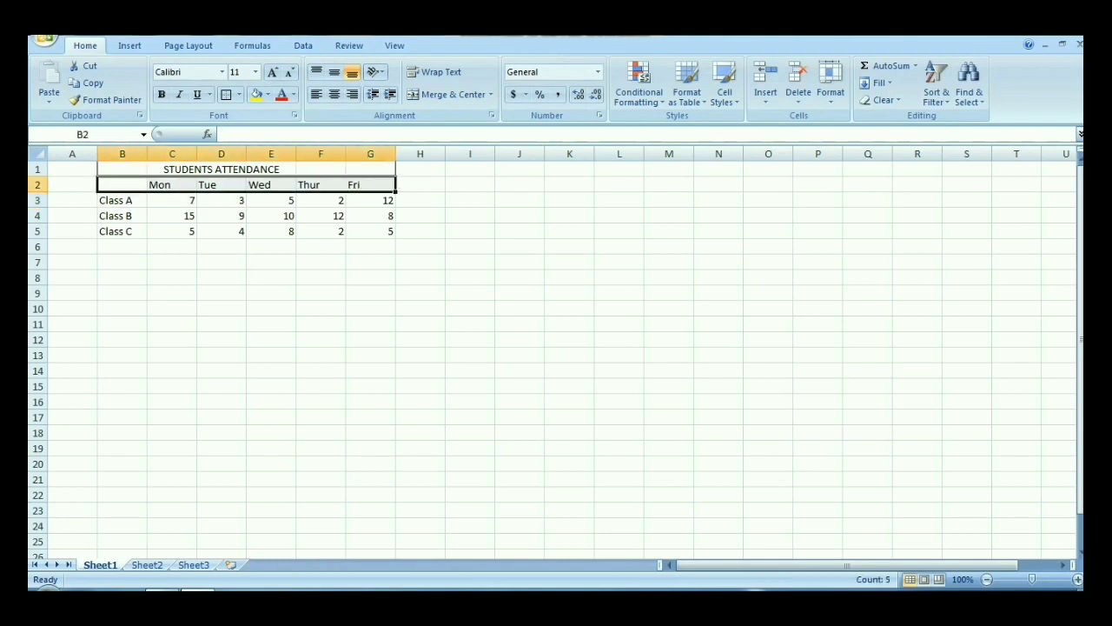
pyautogui.click(225, 94)
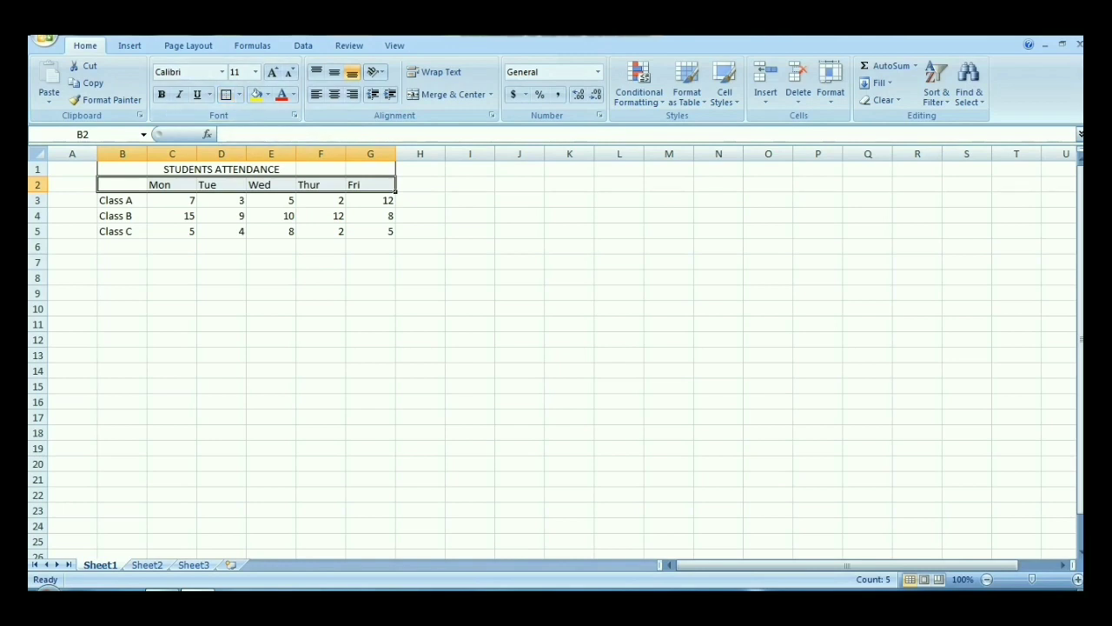
pyautogui.moveTo(122, 184); pyautogui.dragTo(122, 231)
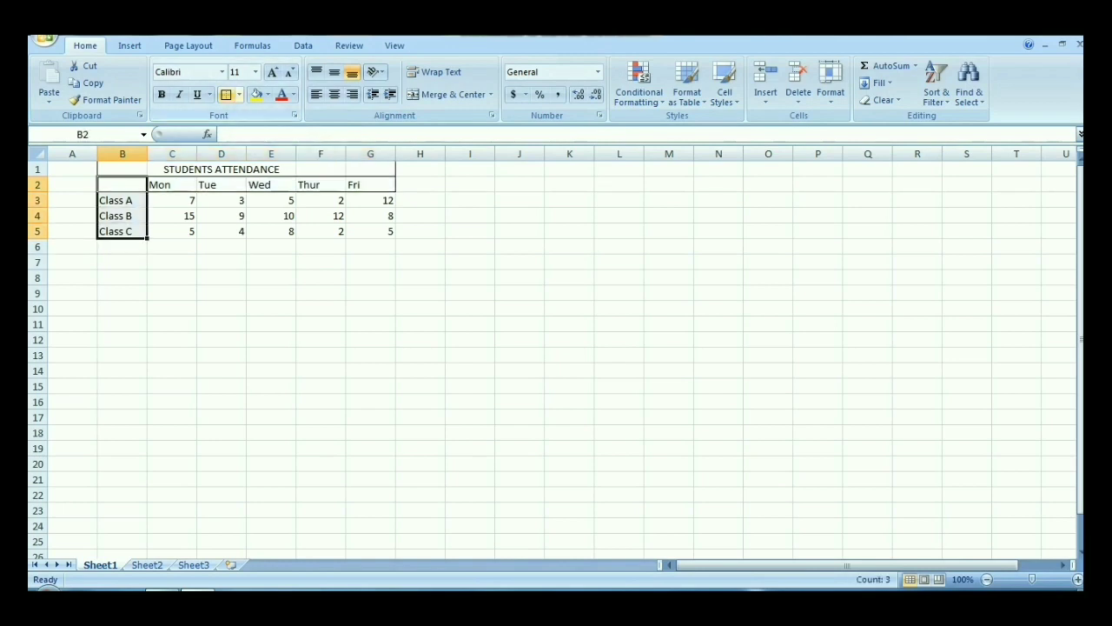
pyautogui.click(226, 94)
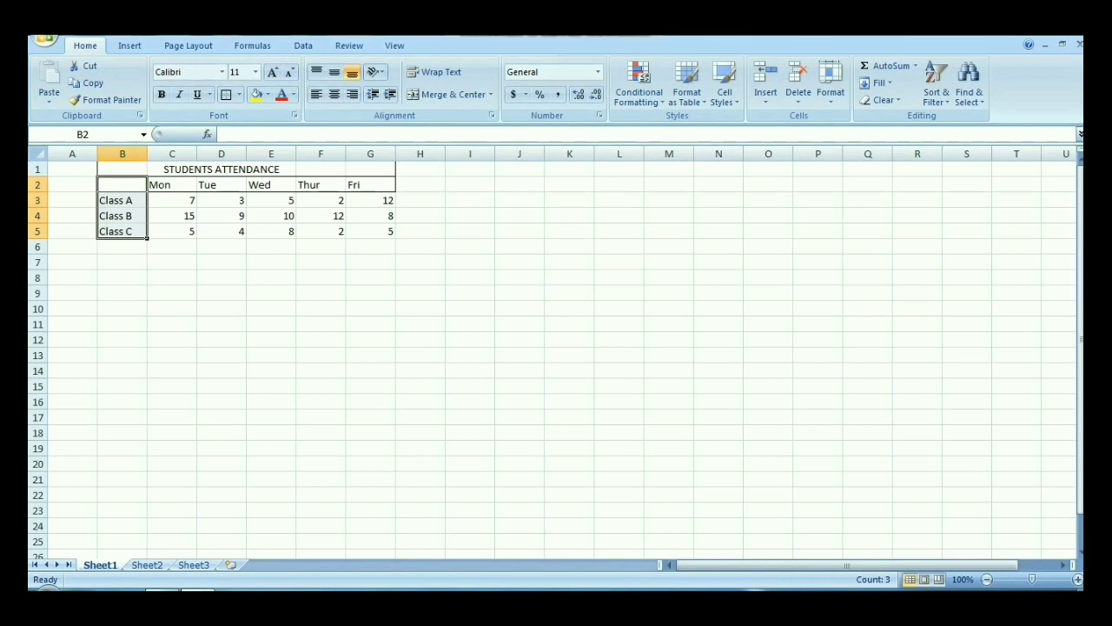
pyautogui.click(172, 232)
pyautogui.click(121, 231)
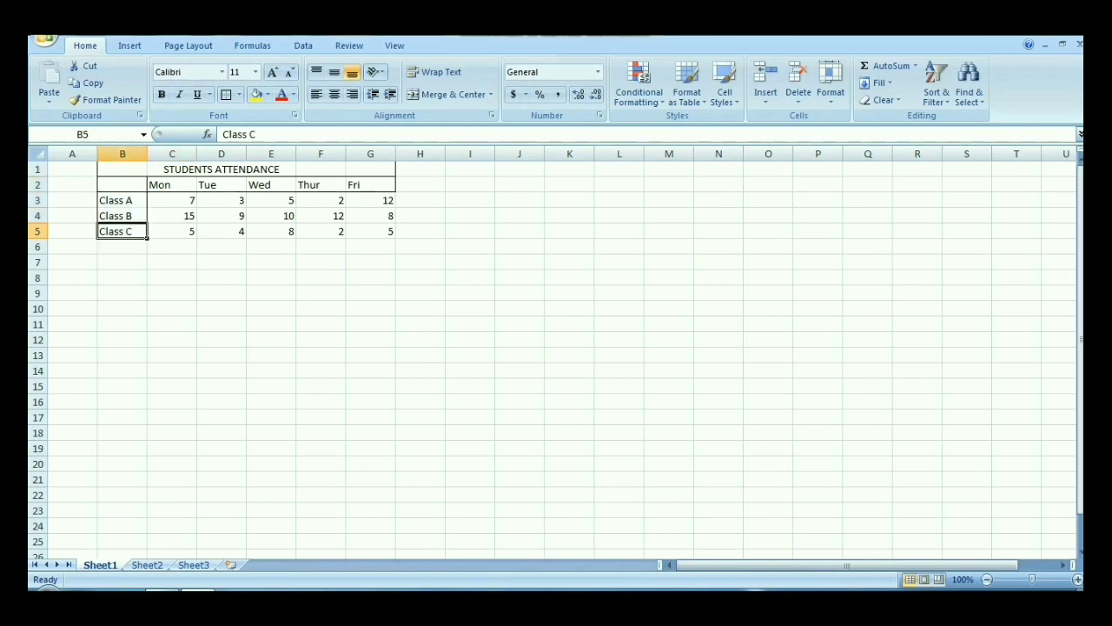
# Step: Apply outside borders around the attendance figures in cells C3 to G5
pyautogui.moveTo(122, 232); pyautogui.dragTo(370, 184)
pyautogui.click(172, 262)
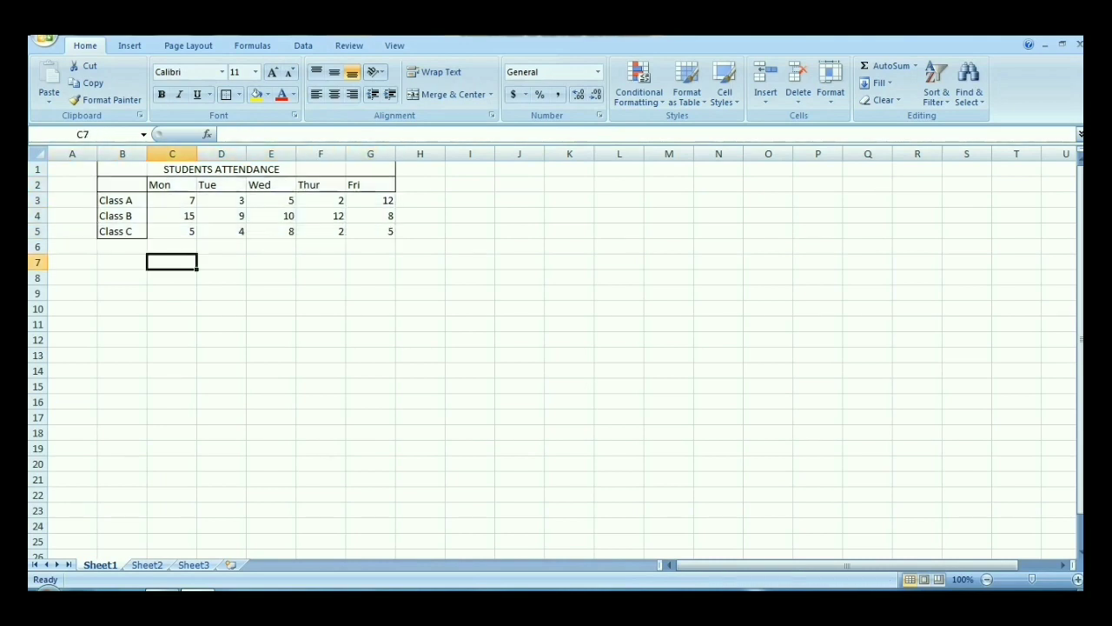
pyautogui.moveTo(172, 200); pyautogui.dragTo(370, 231)
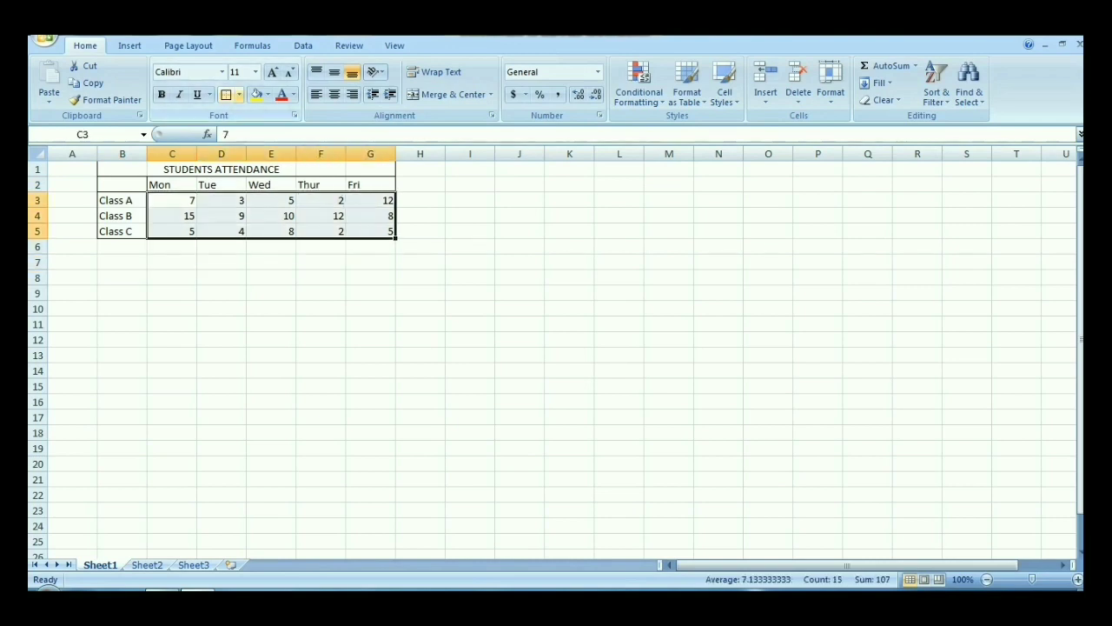
pyautogui.click(238, 94)
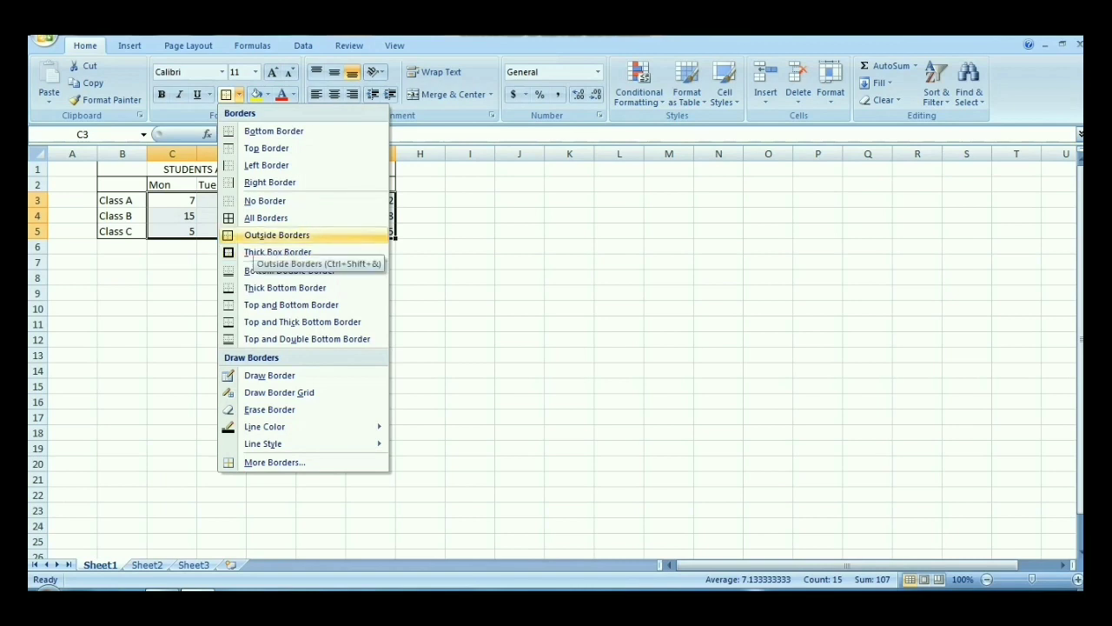
pyautogui.click(261, 235)
pyautogui.click(271, 262)
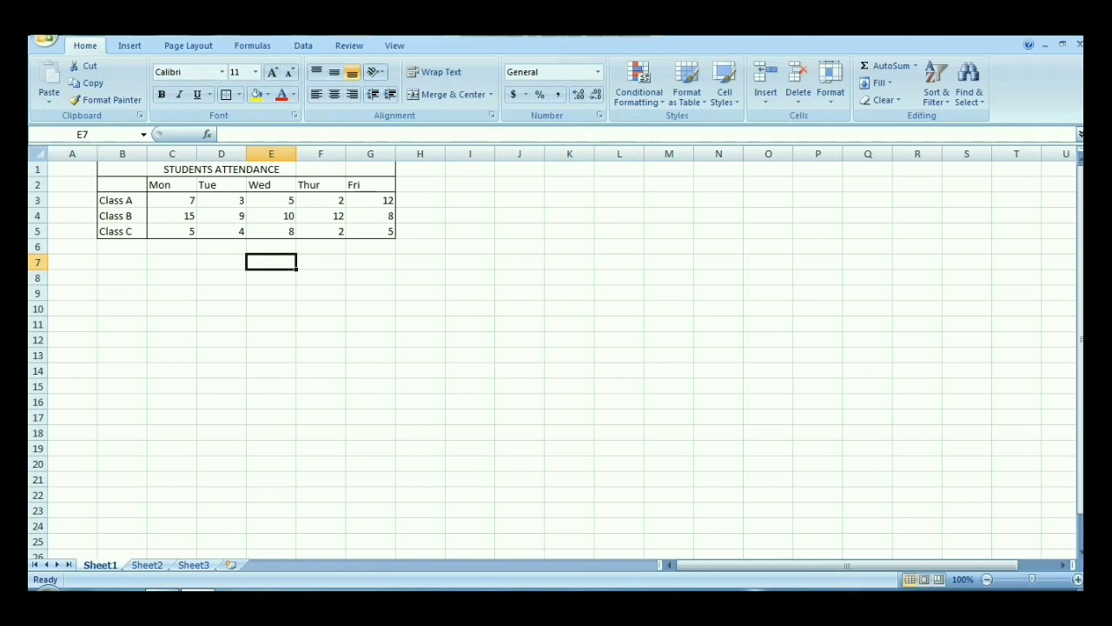
# Step: Enter the formula =SUM(C3: c5) in C6 to total the Monday attendance
pyautogui.doubleClick(172, 247)
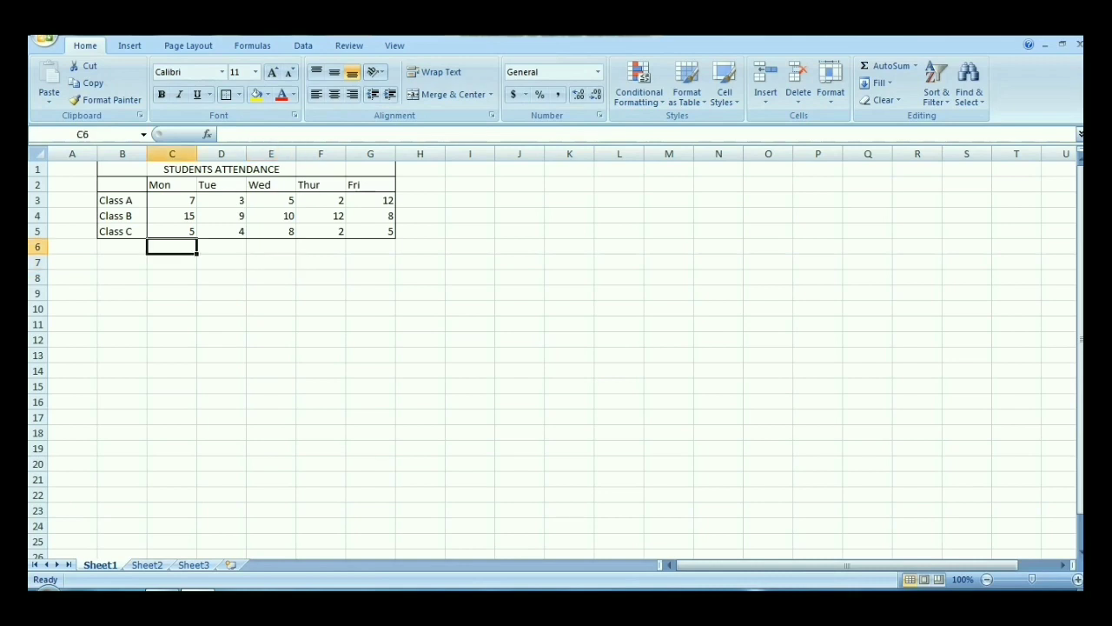
pyautogui.write('=')
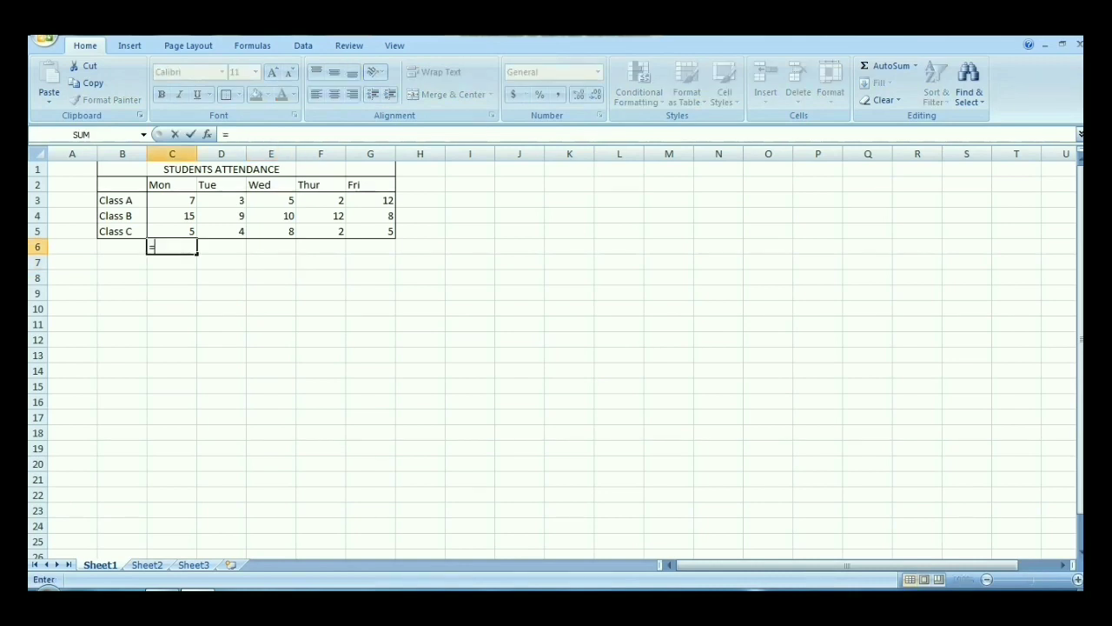
pyautogui.write('SUM')
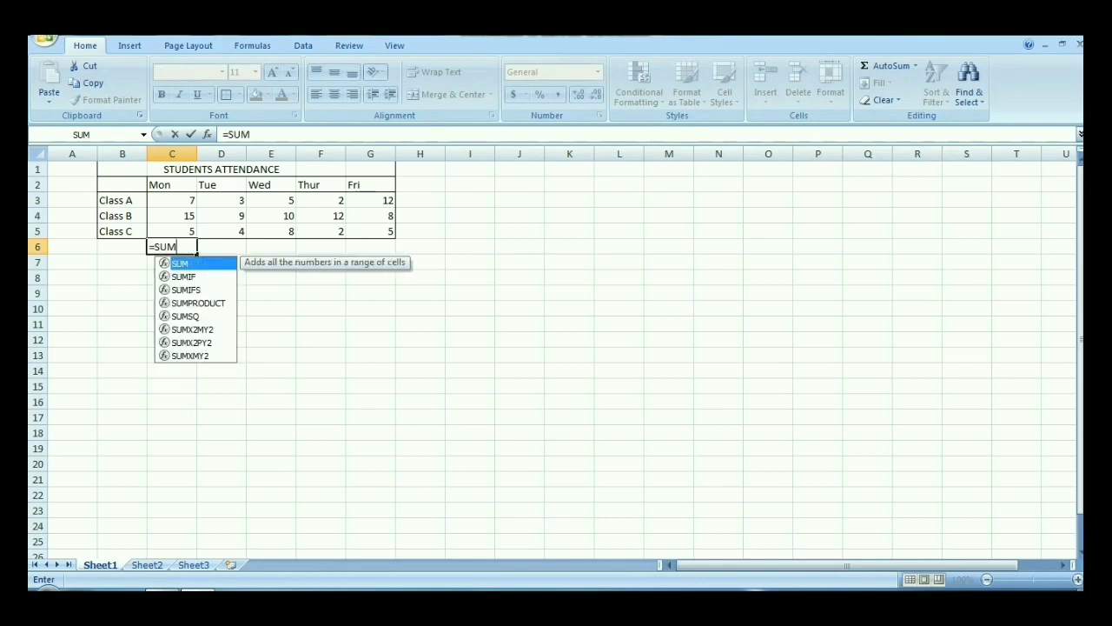
pyautogui.write('(')
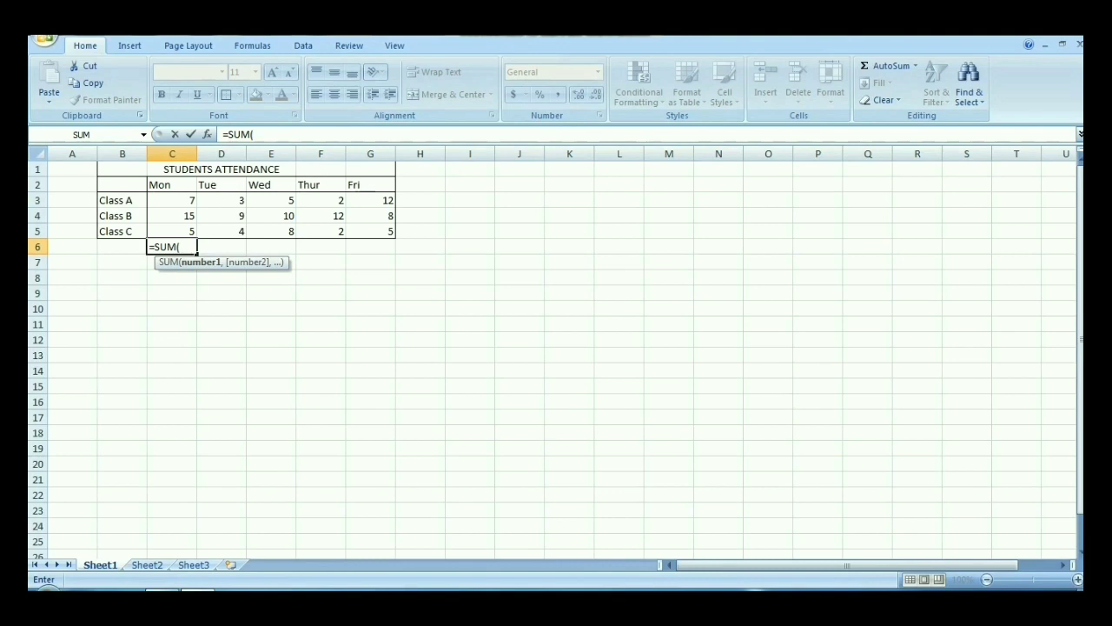
pyautogui.write('C3: c5)')
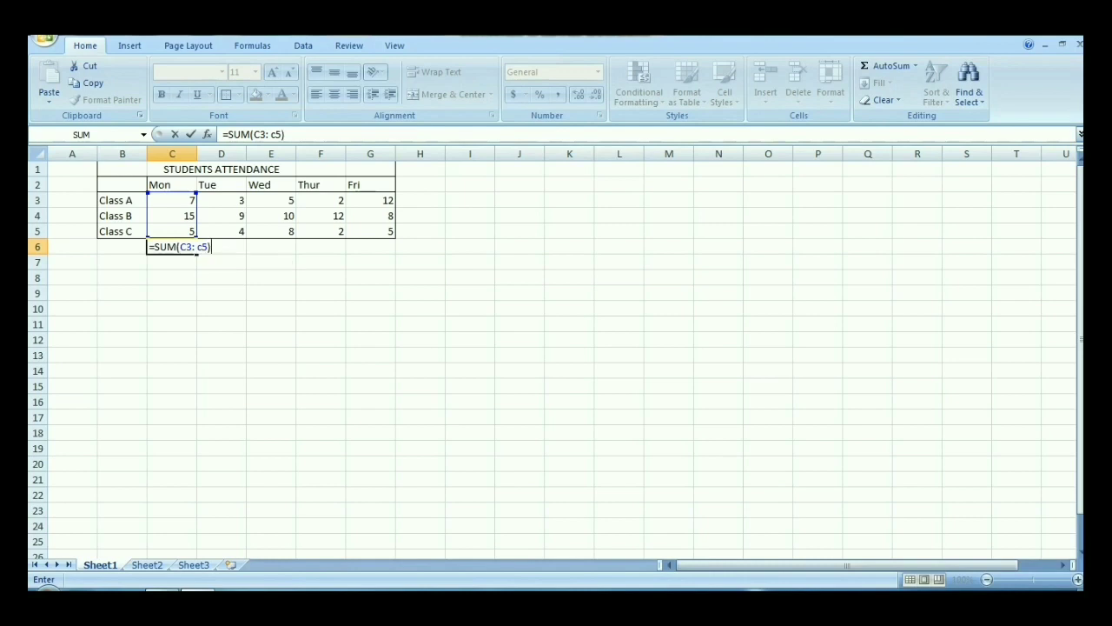
pyautogui.press('Return')
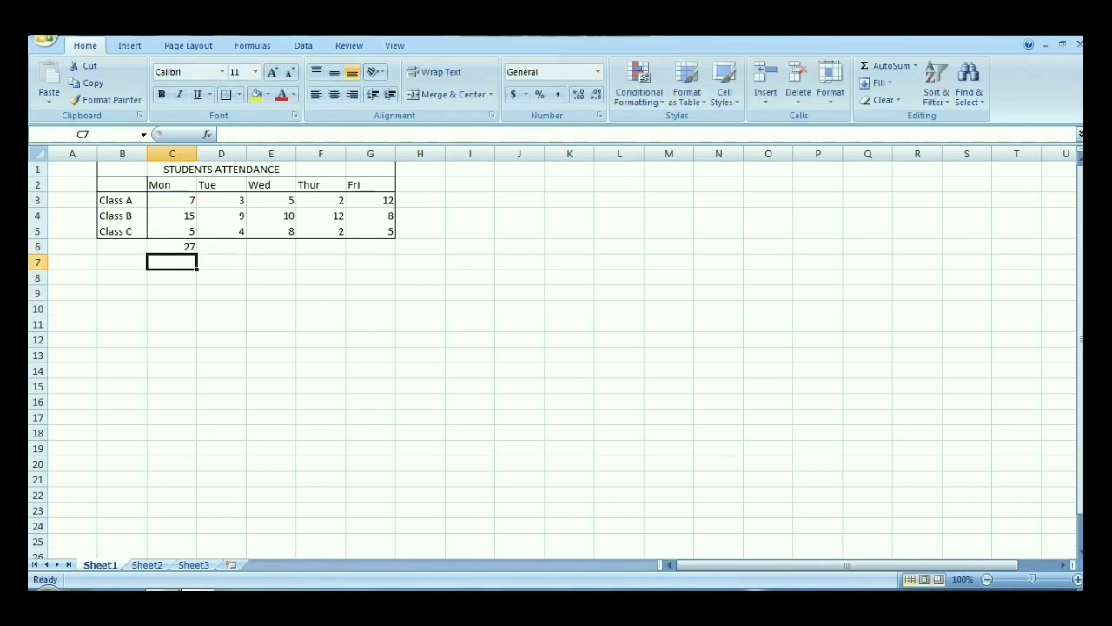
# Step: Total the Tuesday figures D3 to D5 in D6 with AutoSum
pyautogui.click(222, 246)
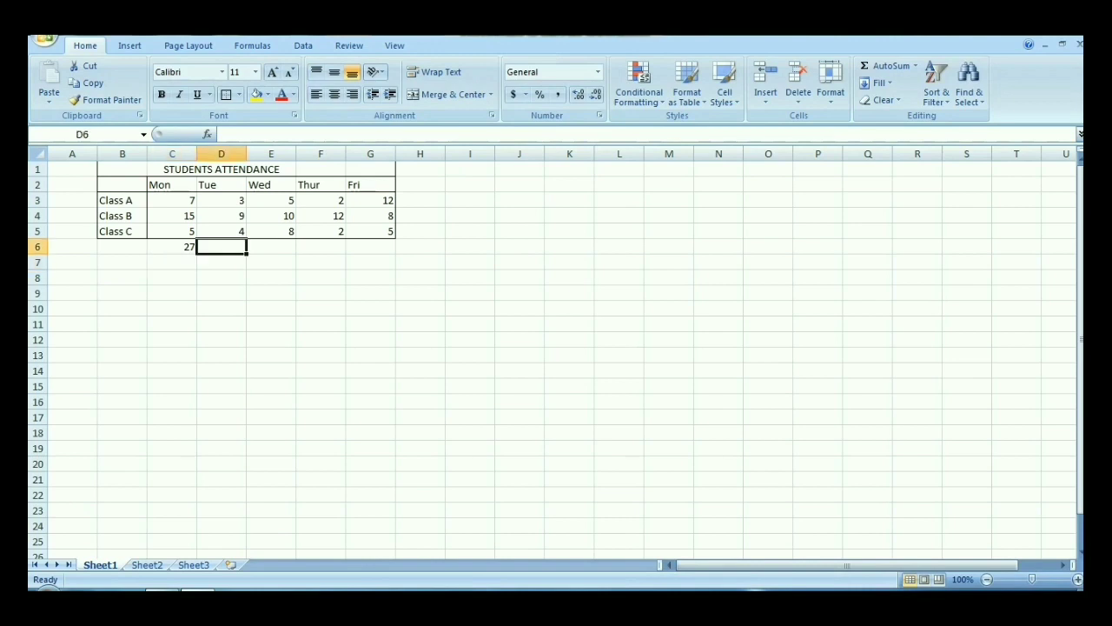
pyautogui.moveTo(221, 200); pyautogui.dragTo(221, 231)
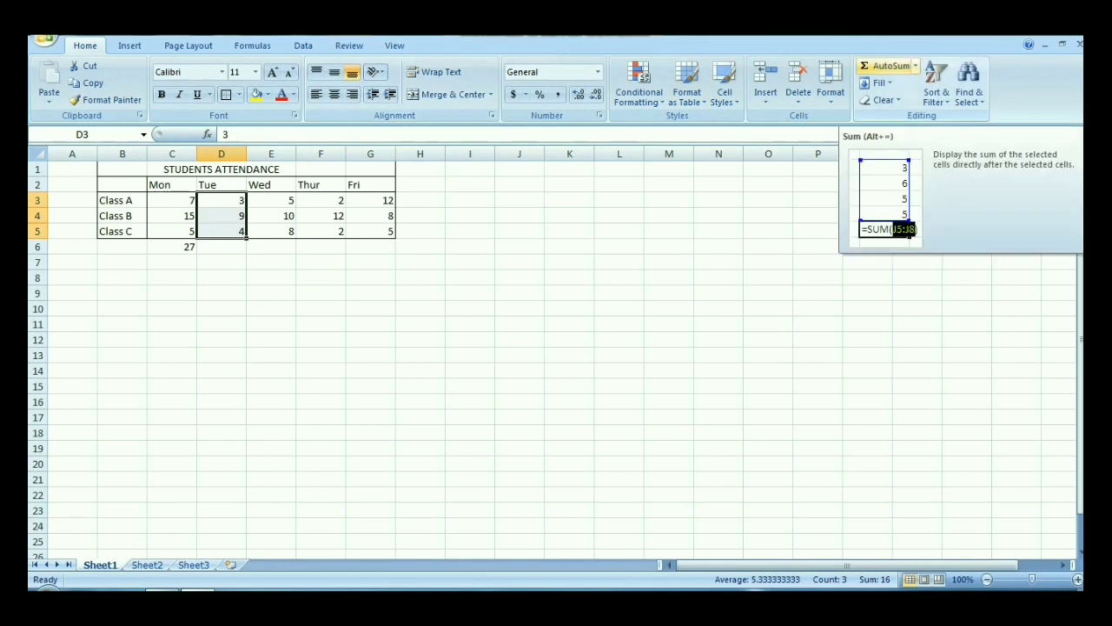
pyautogui.click(886, 66)
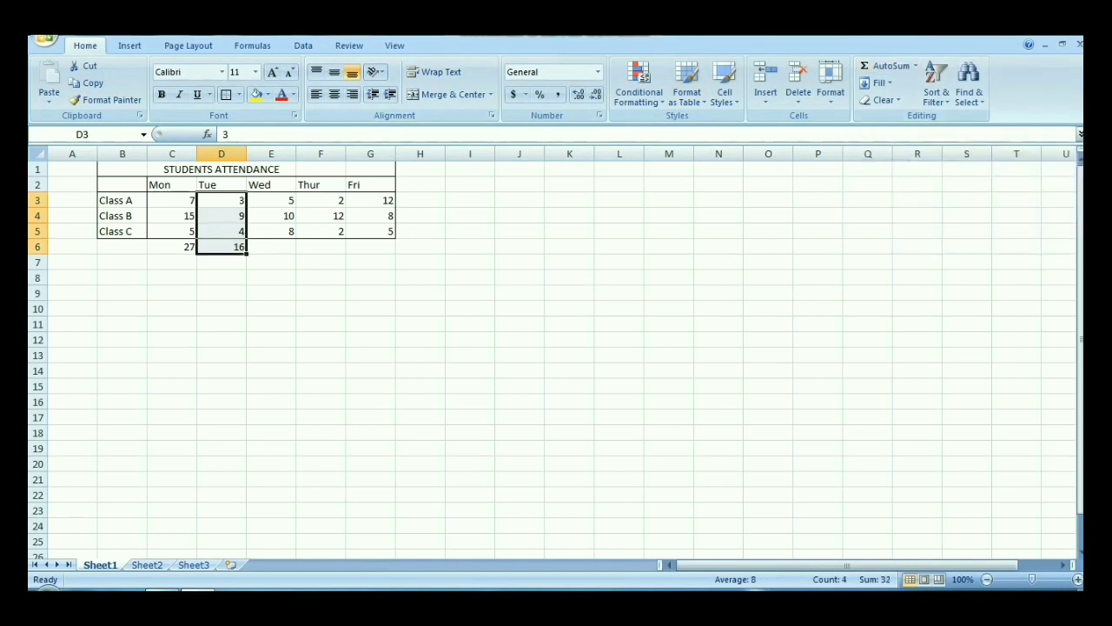
# Step: Total the Wednesday figures E3 to E5 in E6 with AutoSum
pyautogui.doubleClick(277, 201)
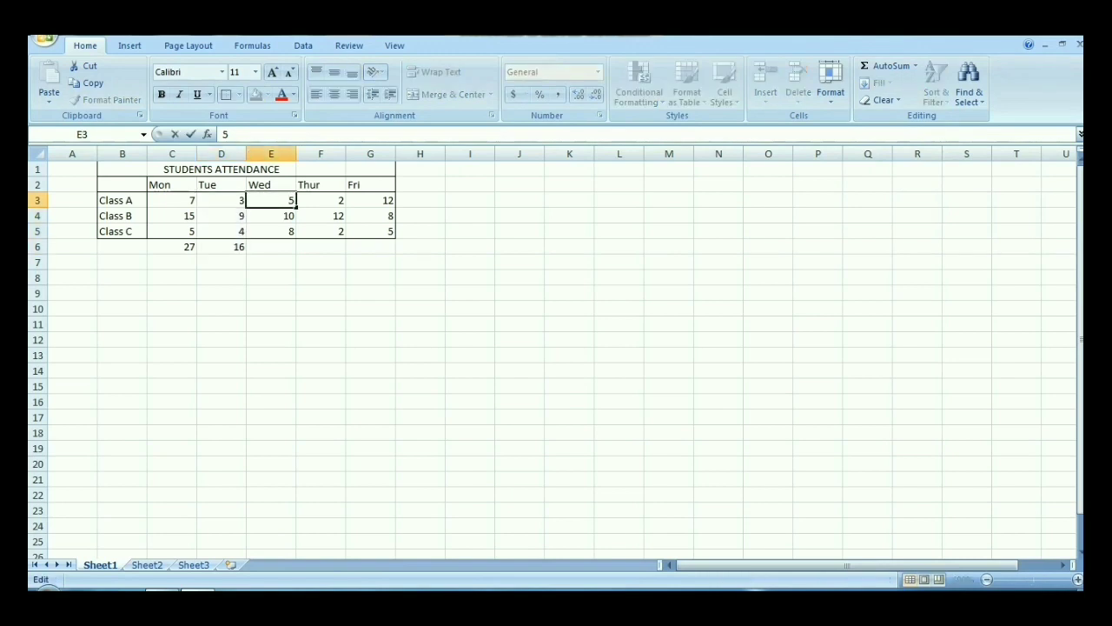
pyautogui.press('Return')
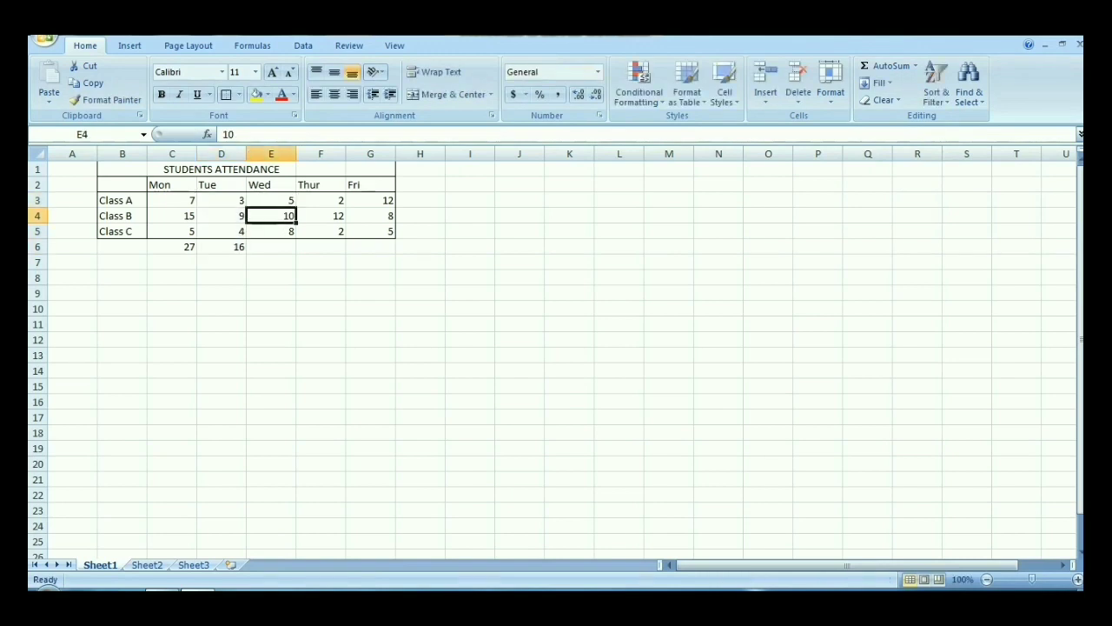
pyautogui.doubleClick(277, 201)
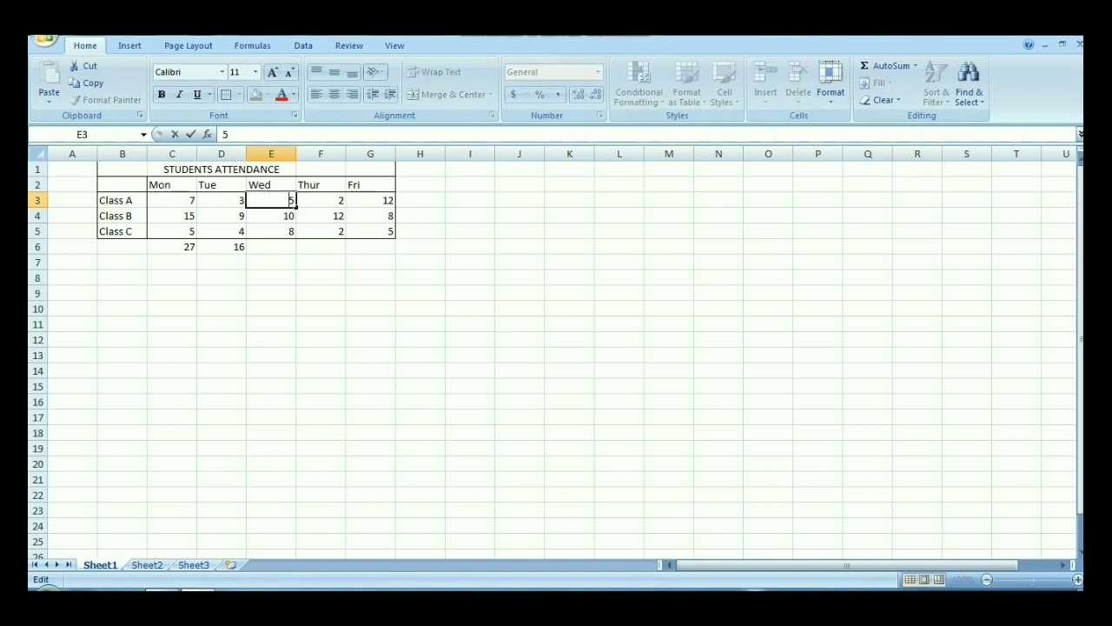
pyautogui.moveTo(277, 216); pyautogui.dragTo(276, 231)
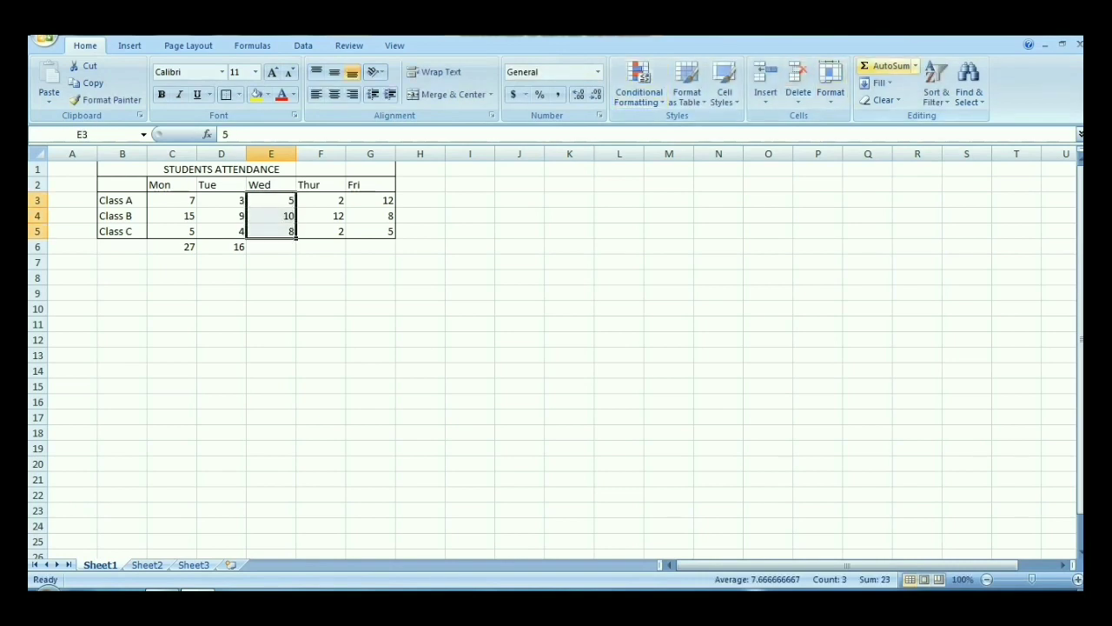
pyautogui.click(886, 65)
# Step: Total the Thursday figures F3 to F5 and the Friday figures G3 to G5 in row 6 with AutoSum
pyautogui.moveTo(324, 201); pyautogui.dragTo(323, 247)
pyautogui.click(322, 216)
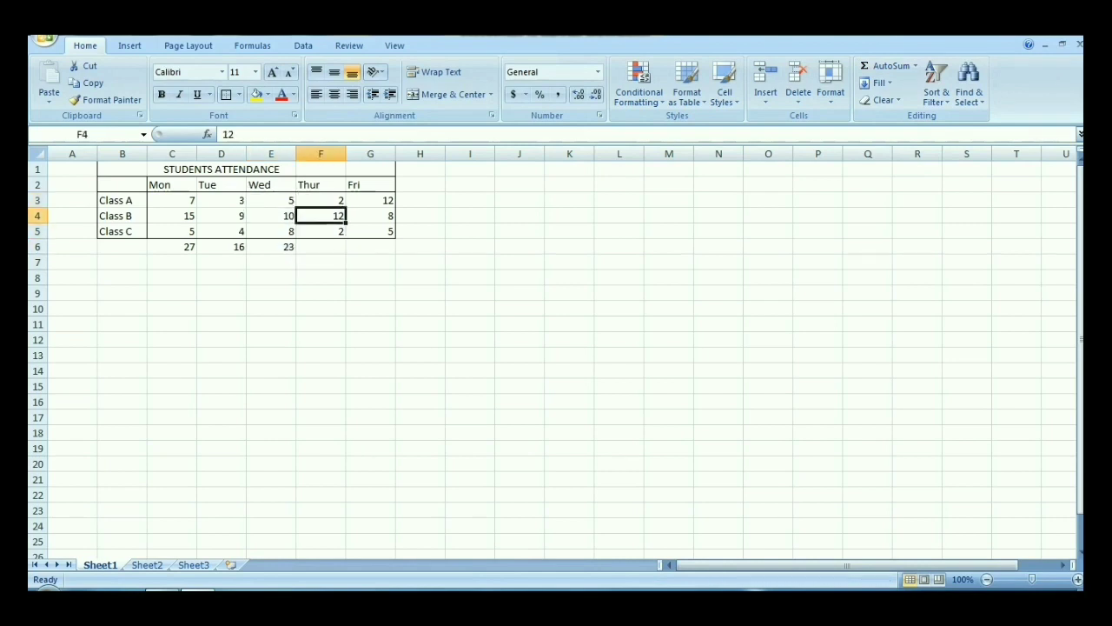
pyautogui.moveTo(322, 200); pyautogui.dragTo(321, 231)
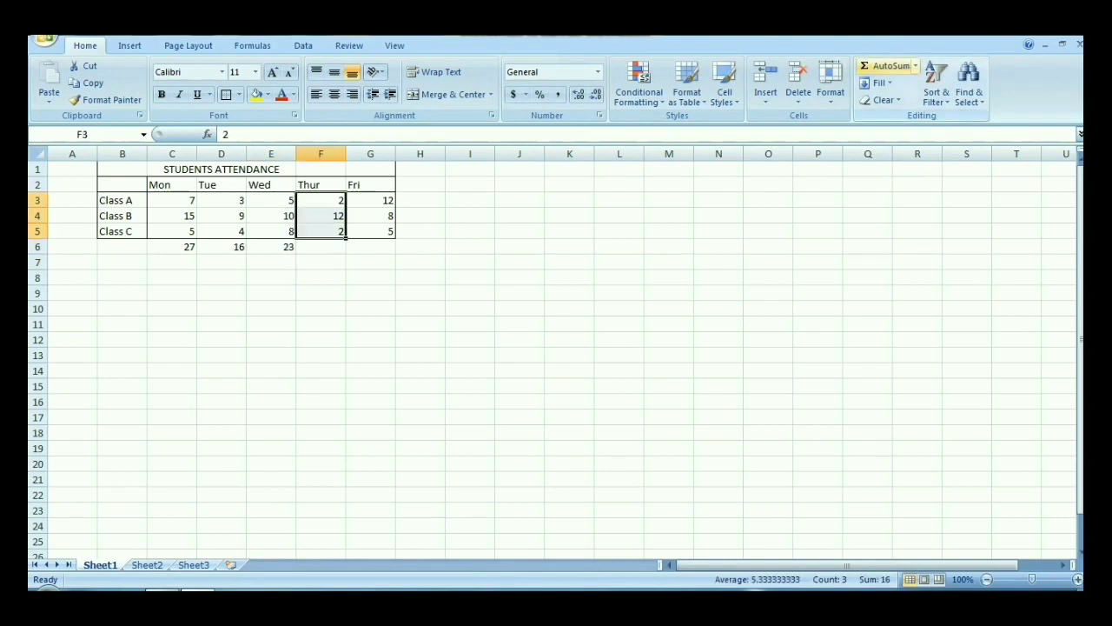
pyautogui.click(887, 65)
pyautogui.moveTo(371, 199); pyautogui.dragTo(371, 231)
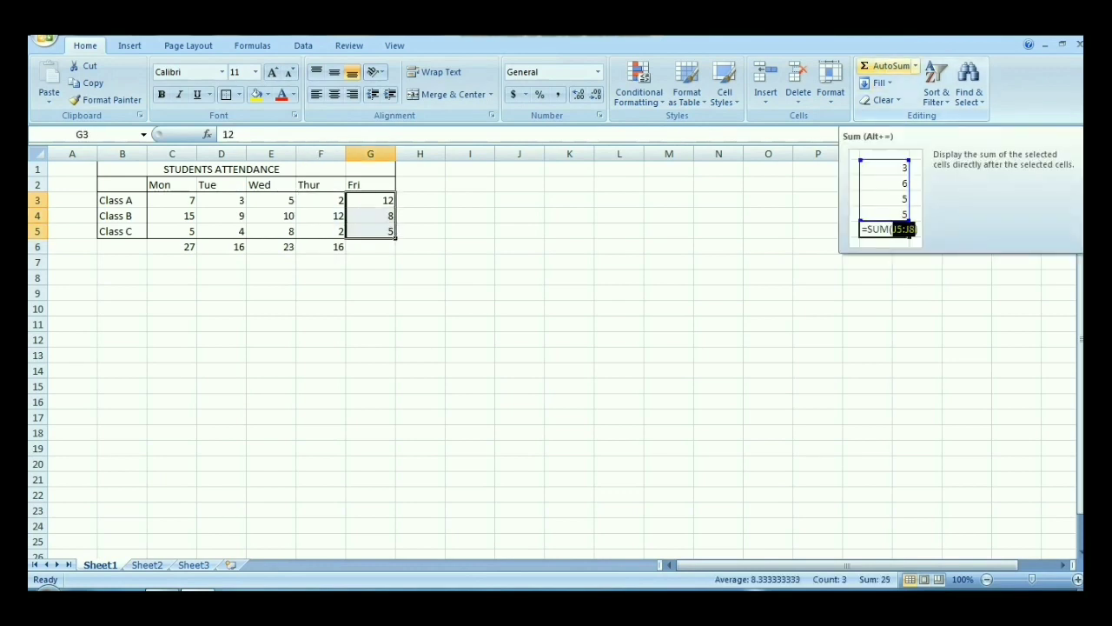
pyautogui.click(891, 65)
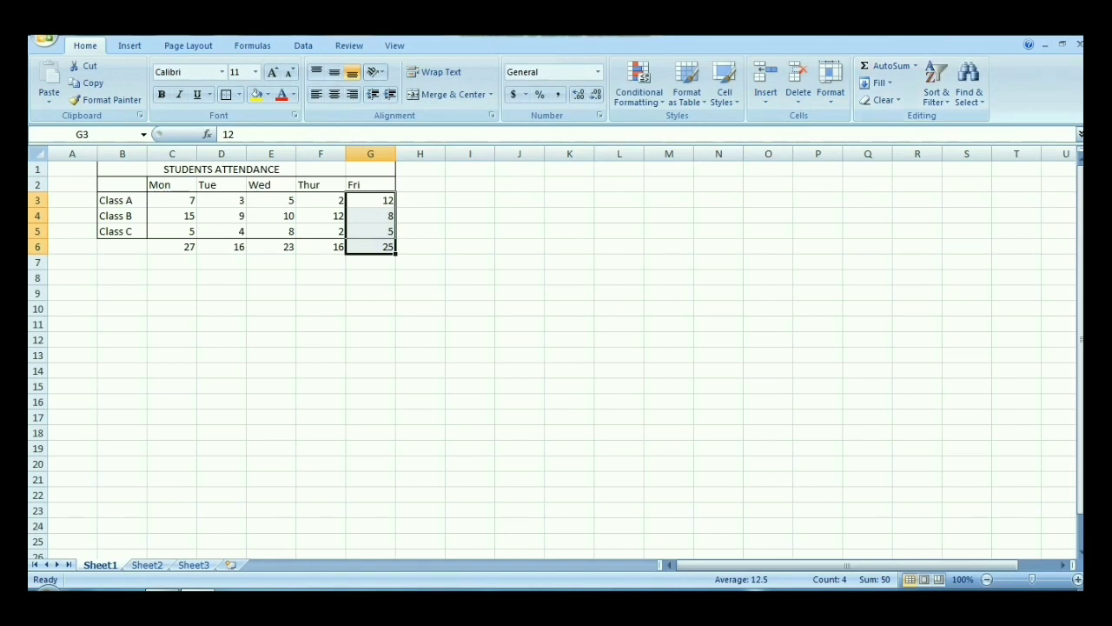
# Step: Enter an AVERAGE formula for C3: G3 in H3 and accept the proposed correction =AVERAGE(C3: G3)
pyautogui.click(421, 200)
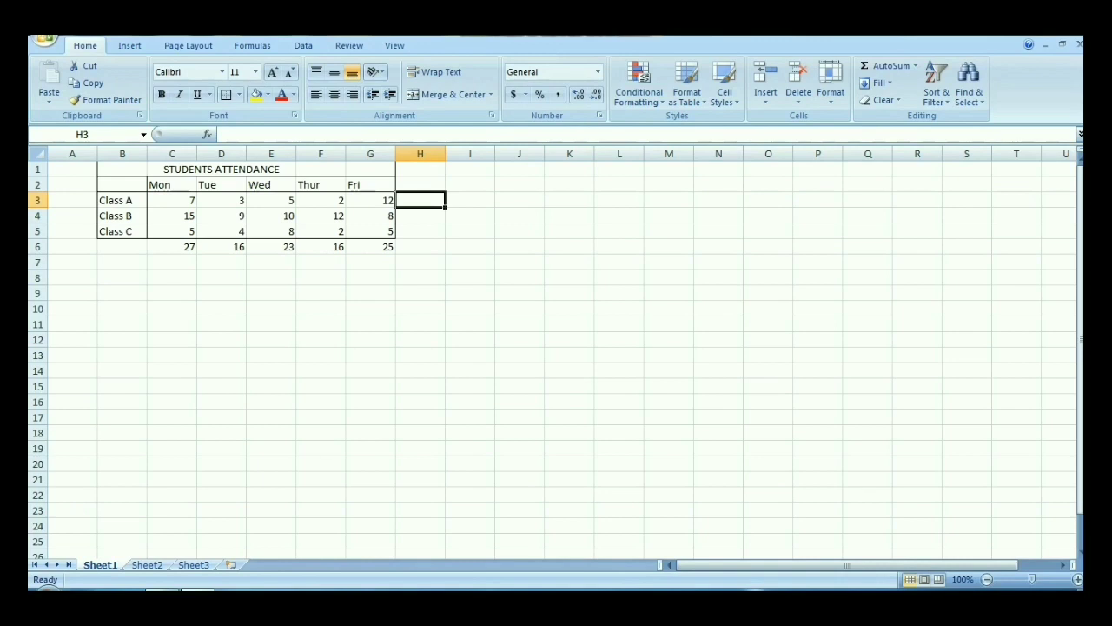
pyautogui.write('=')
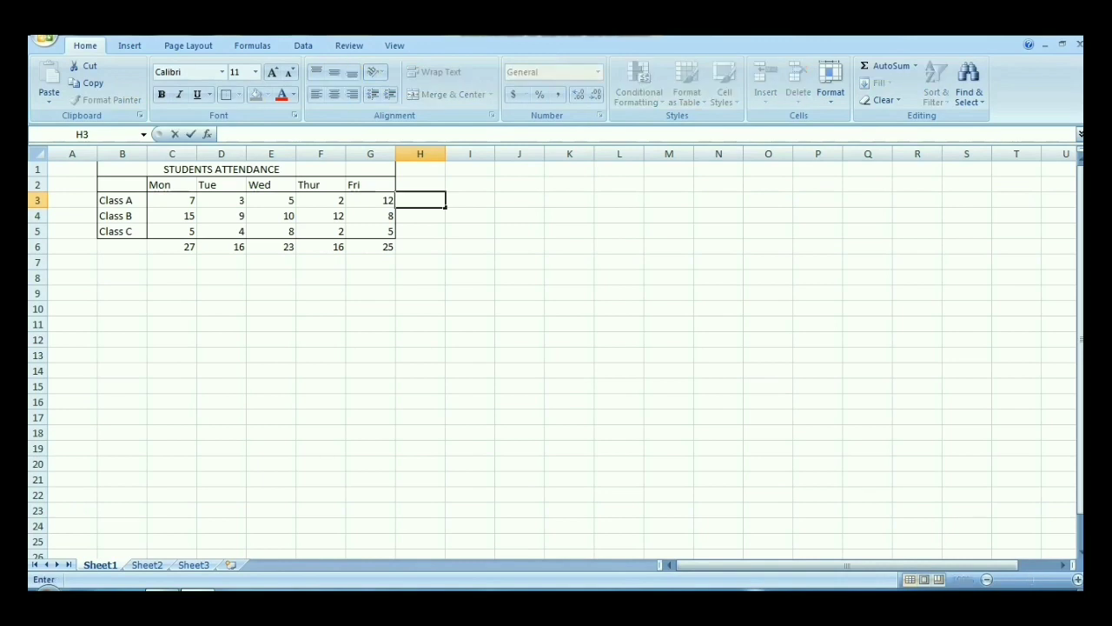
pyautogui.write('A')
pyautogui.write('VE')
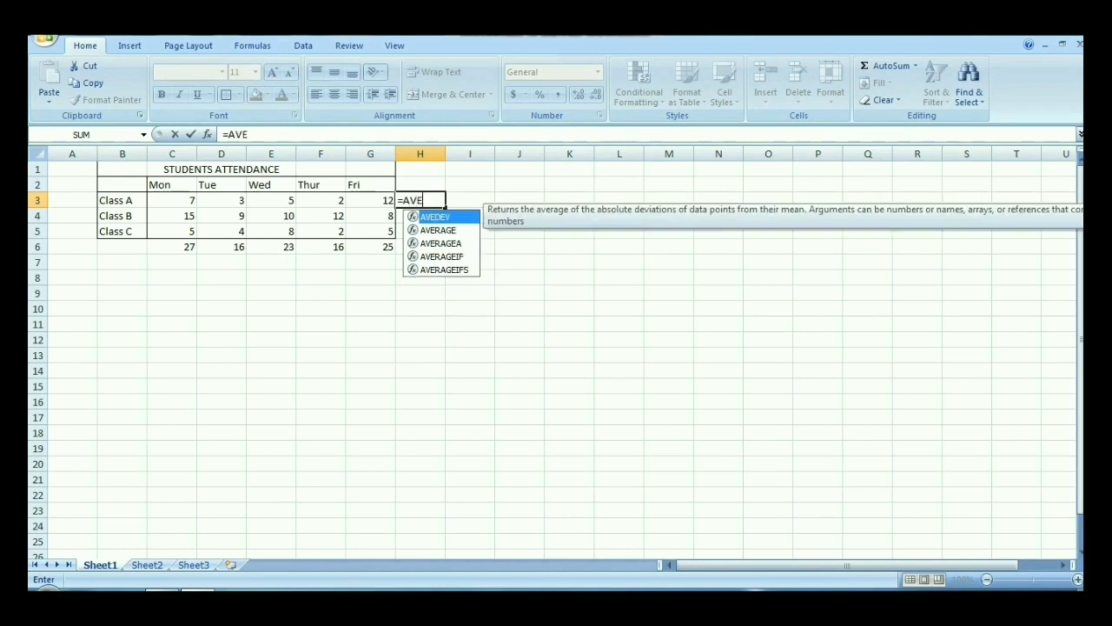
pyautogui.write('RAGE')
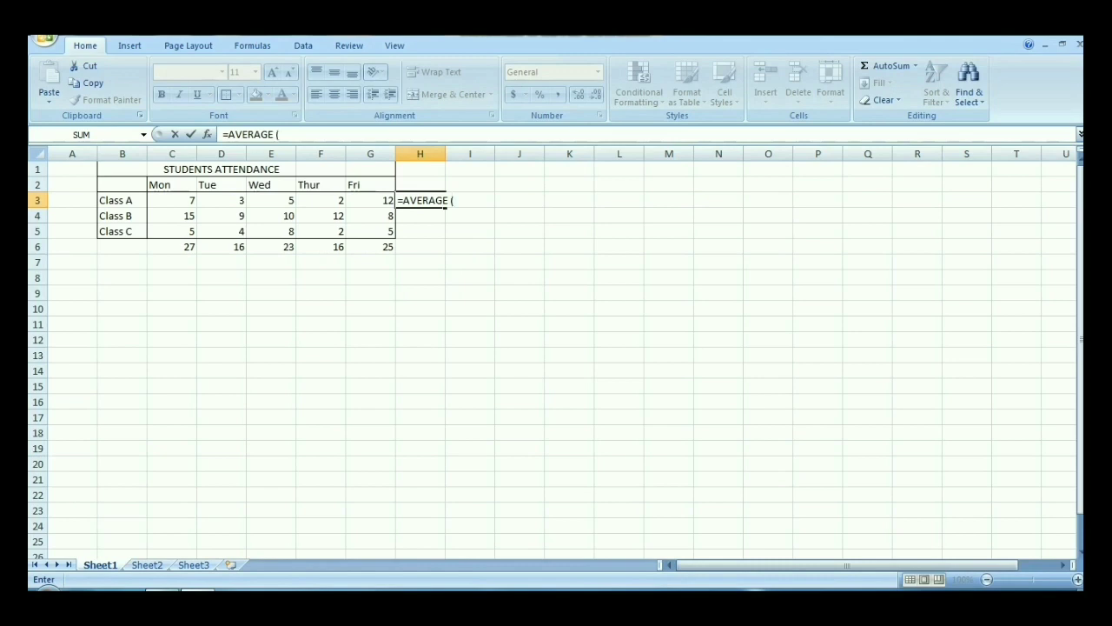
pyautogui.write('(C3: G3')
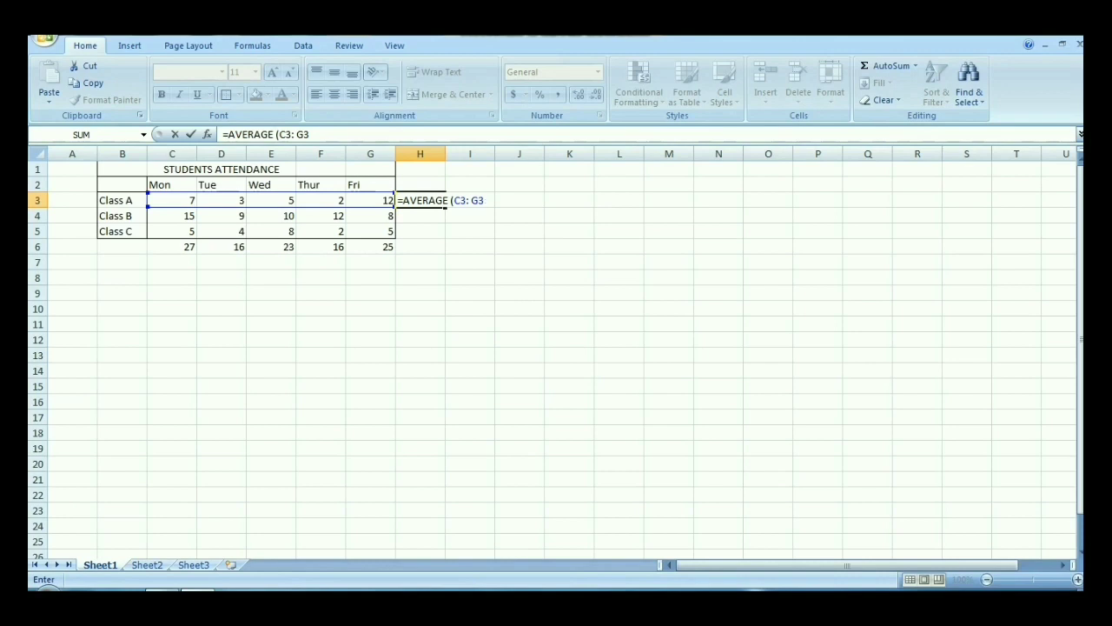
pyautogui.write(')')
pyautogui.press('Return')
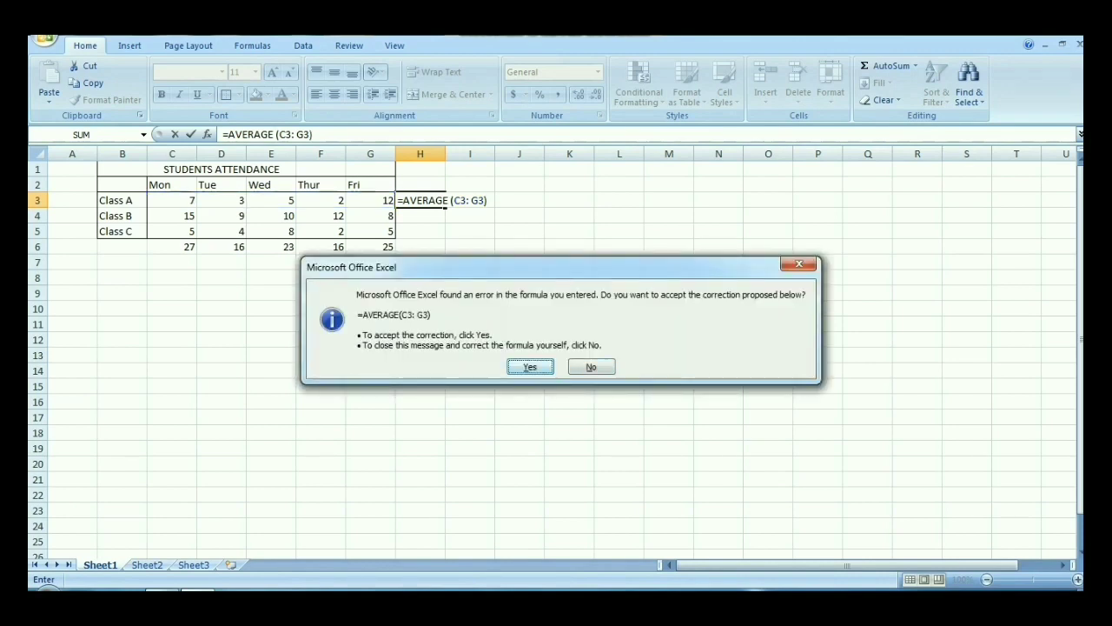
pyautogui.press('Return')
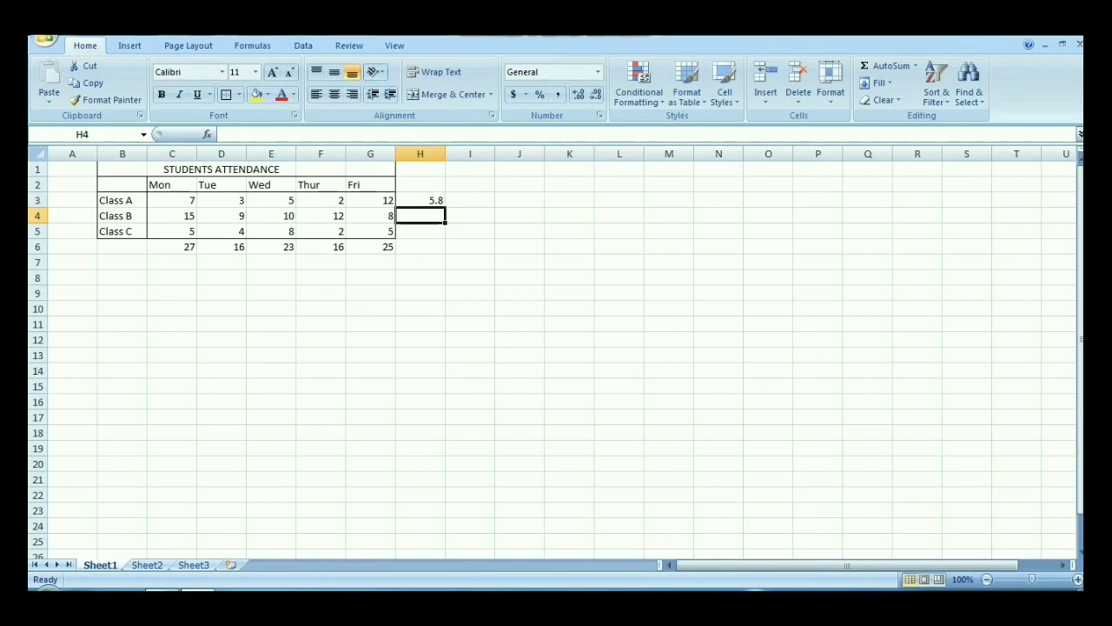
# Step: Average the Class B figures C4 to G4 in H4 with AutoSum's Average function
pyautogui.moveTo(172, 216); pyautogui.dragTo(370, 215)
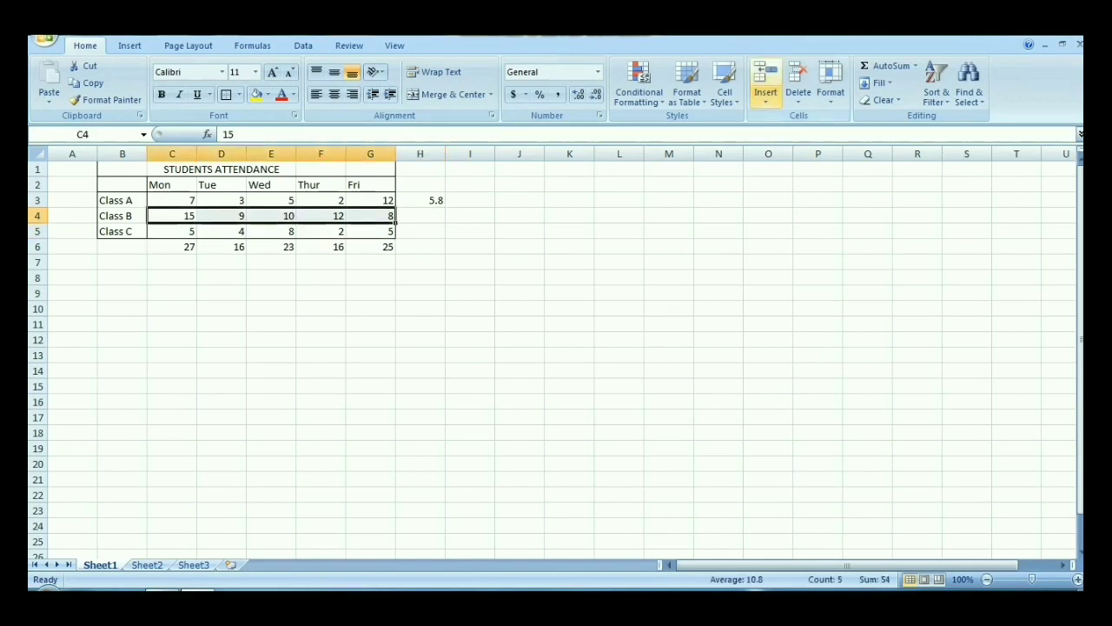
pyautogui.click(915, 66)
pyautogui.click(899, 99)
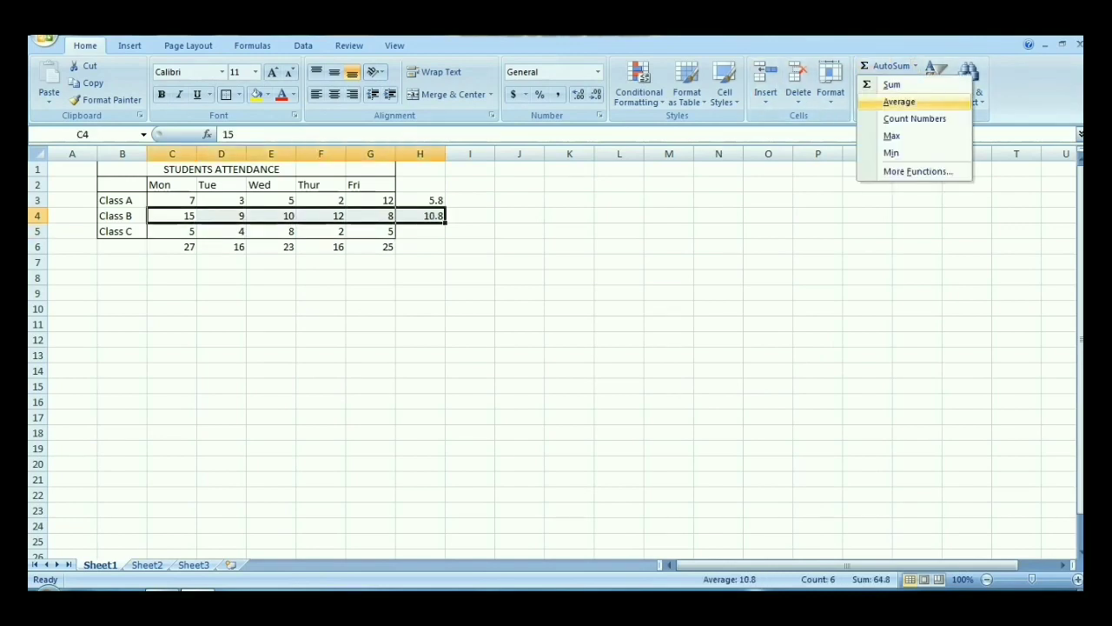
# Step: Average the Class C figures C5 to G5 in H5 with AutoSum's Average function
pyautogui.moveTo(172, 231); pyautogui.dragTo(390, 231)
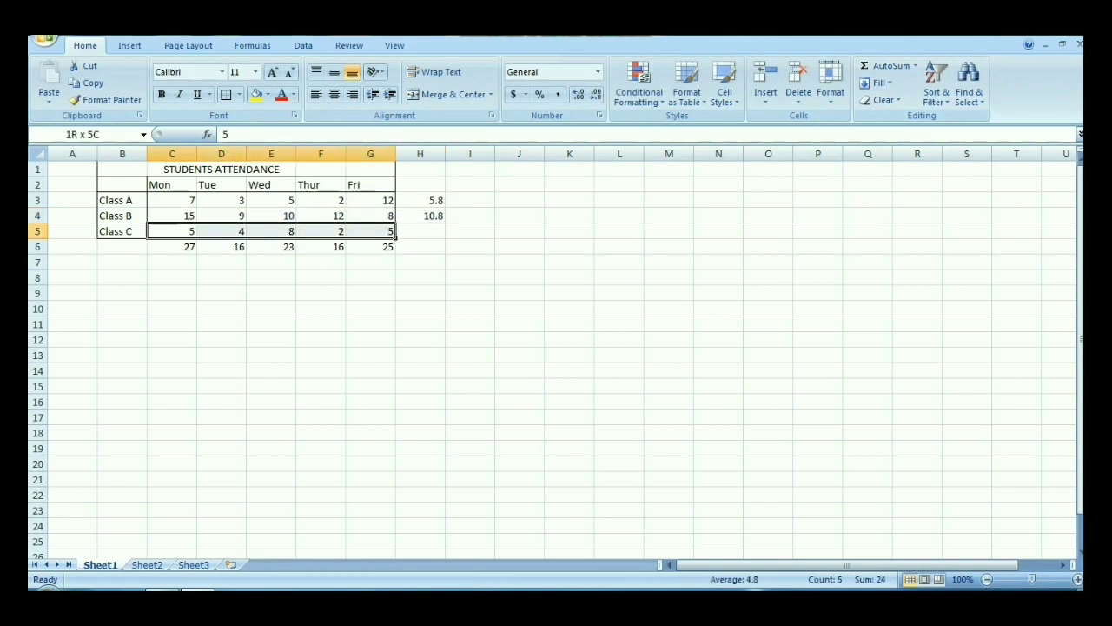
pyautogui.click(915, 66)
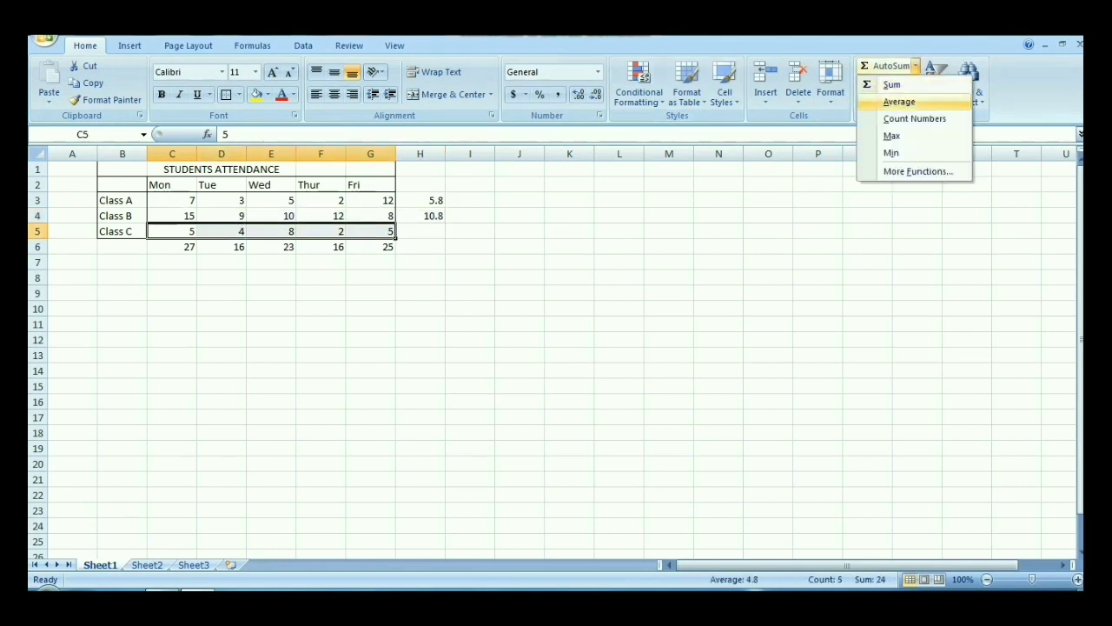
pyautogui.click(898, 102)
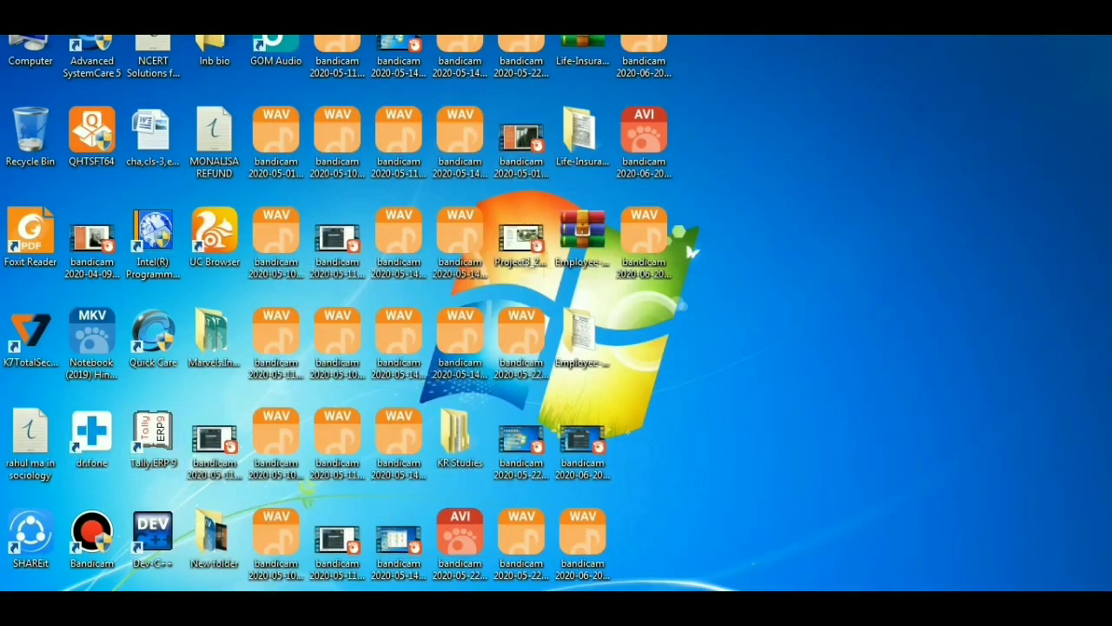
# Step: Launch Microsoft Office Excel 2007 from the desktop to start with a blank workbook
pyautogui.press('super')
pyautogui.press('Up')
pyautogui.press('Up')
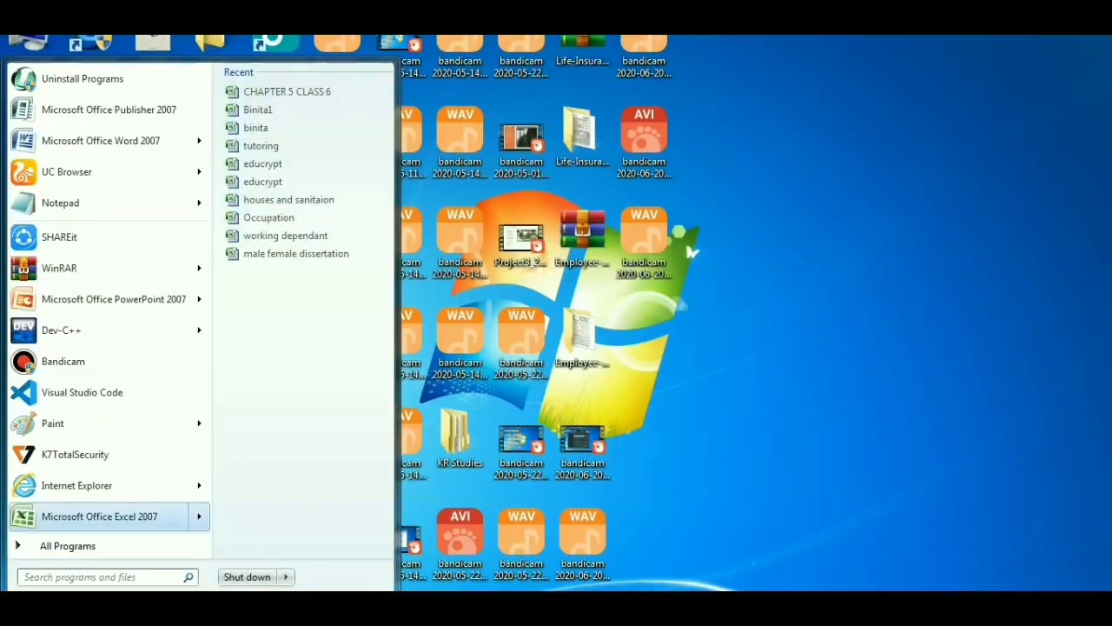
pyautogui.press('Return')
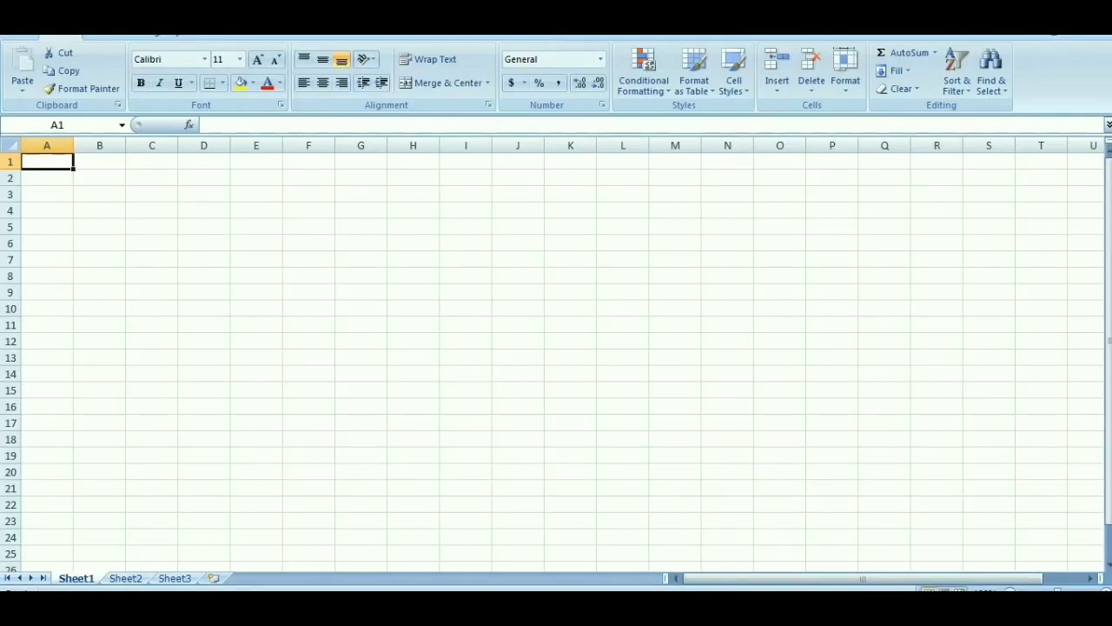
# Step: Enter the numbers 23, 46, 89, 48 and 57 across cells B2 to F2
pyautogui.click(99, 177)
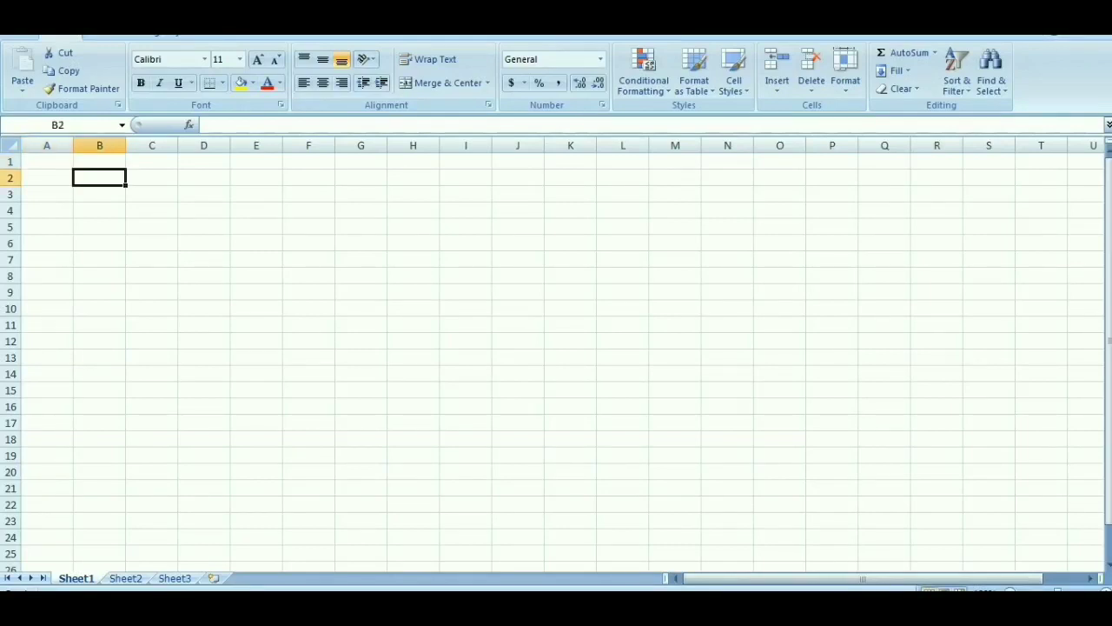
pyautogui.write('23')
pyautogui.press('Tab')
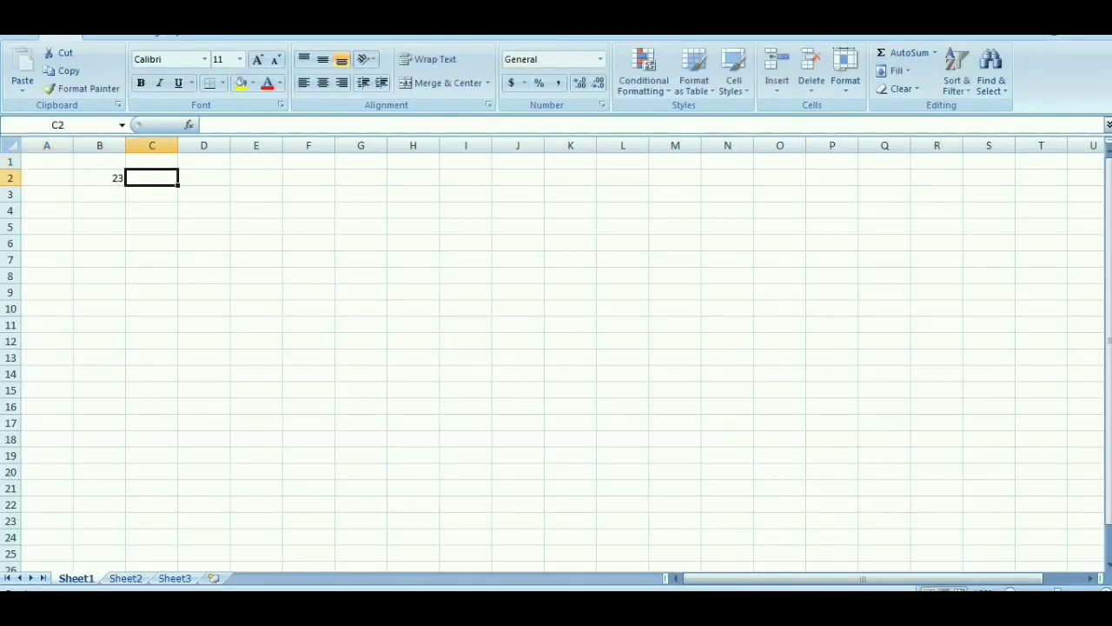
pyautogui.write('46')
pyautogui.press('Tab')
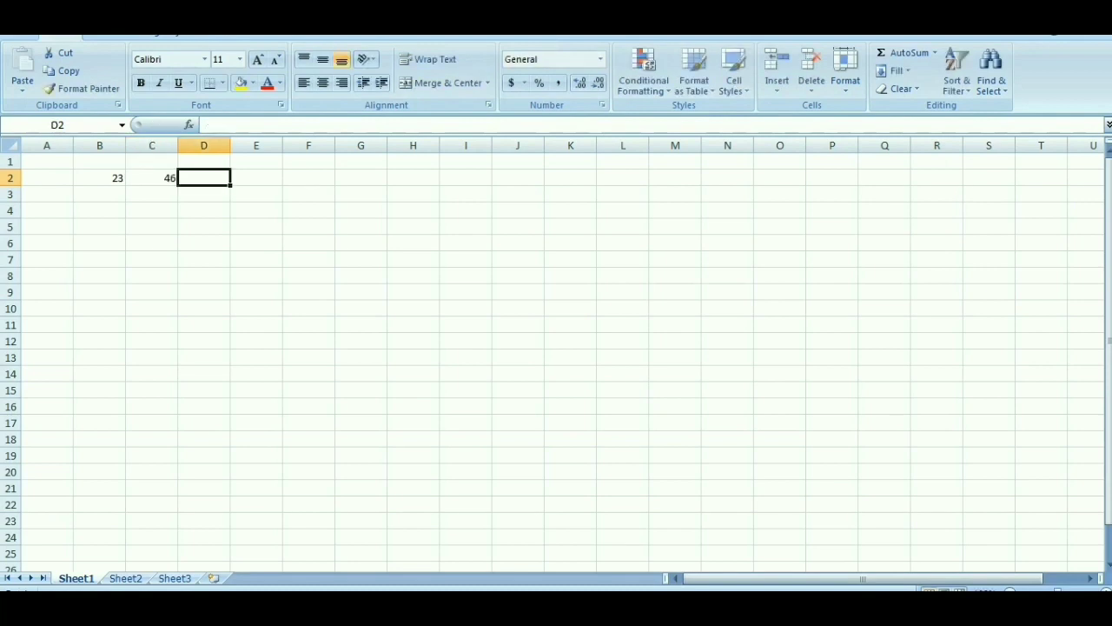
pyautogui.write('89')
pyautogui.press('Tab')
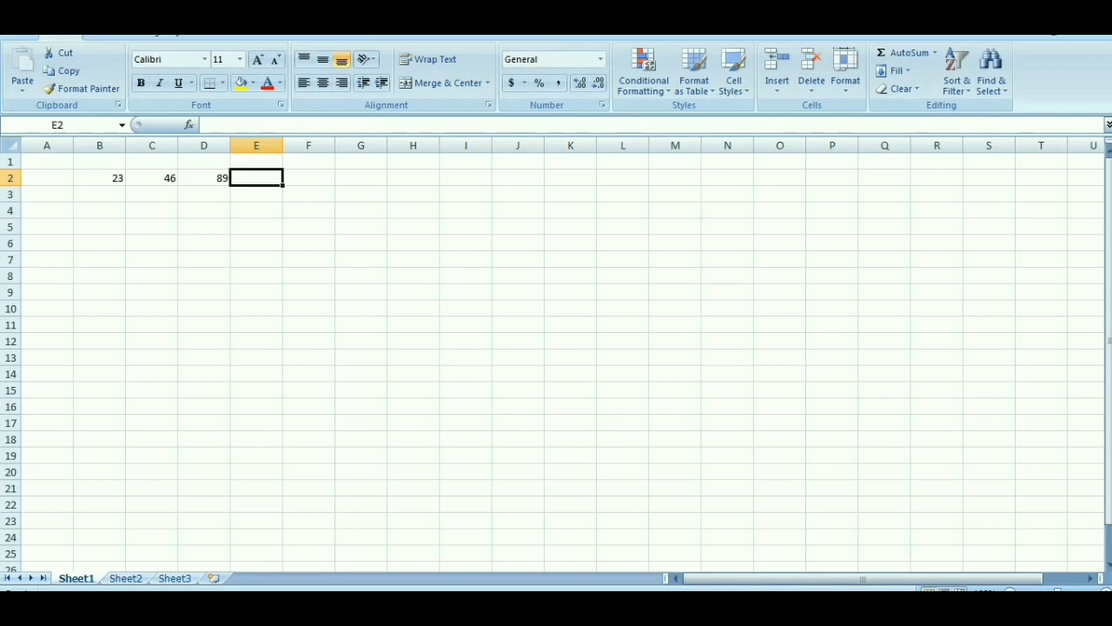
pyautogui.write('48')
pyautogui.press('Tab')
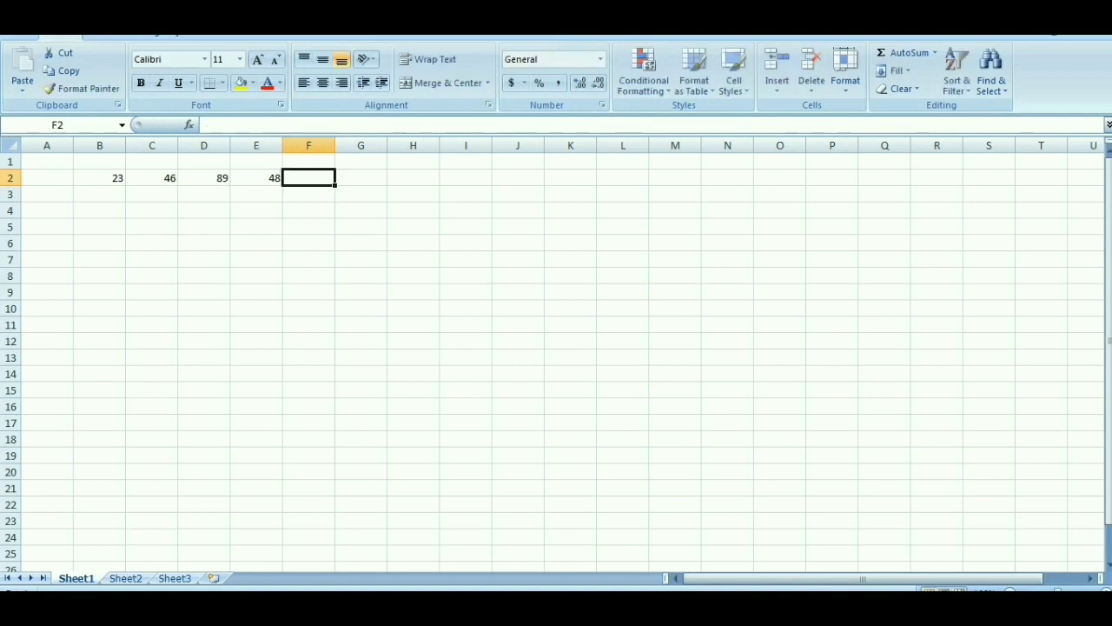
pyautogui.write('57')
pyautogui.press('Tab')
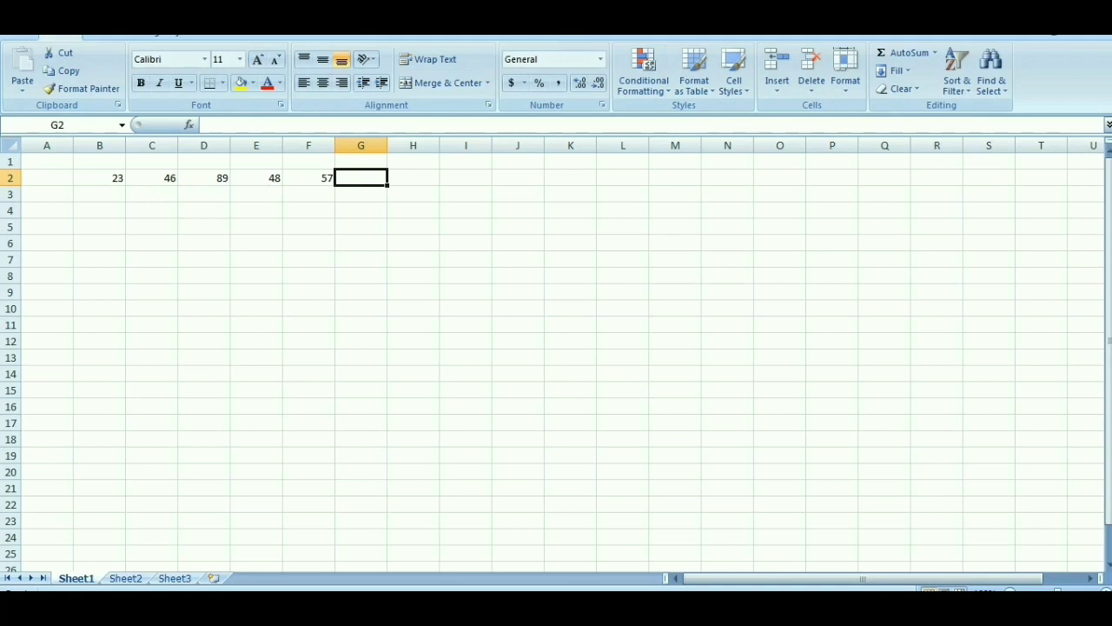
# Step: Find the largest value with =MAX(B2:F2) in G2, and undo the formula entry
pyautogui.write('=')
pyautogui.press('BackSpace')
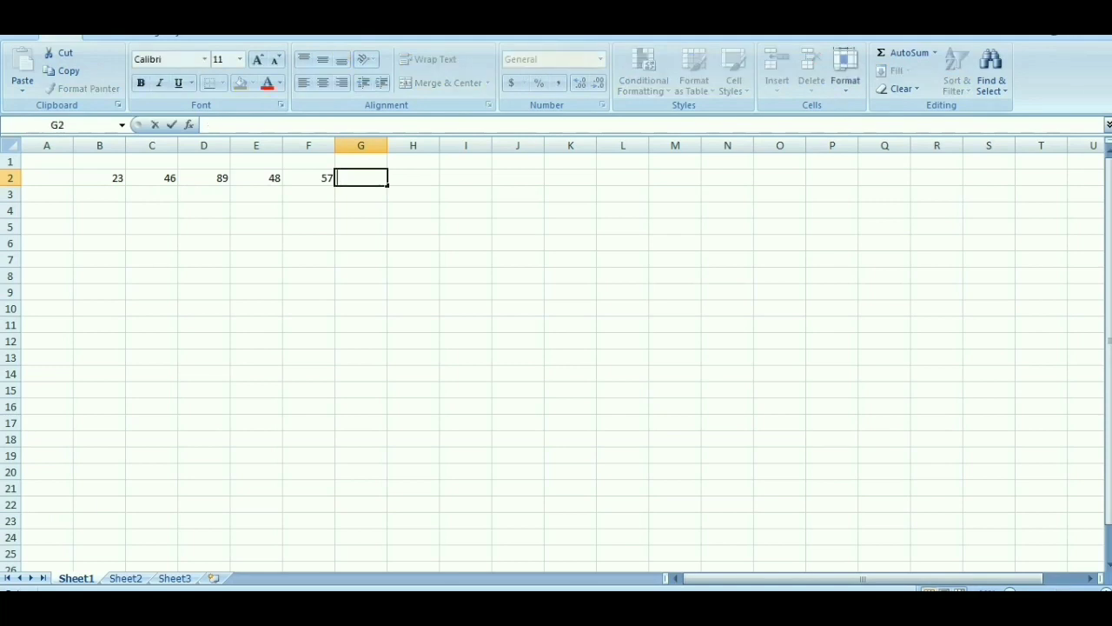
pyautogui.write('=')
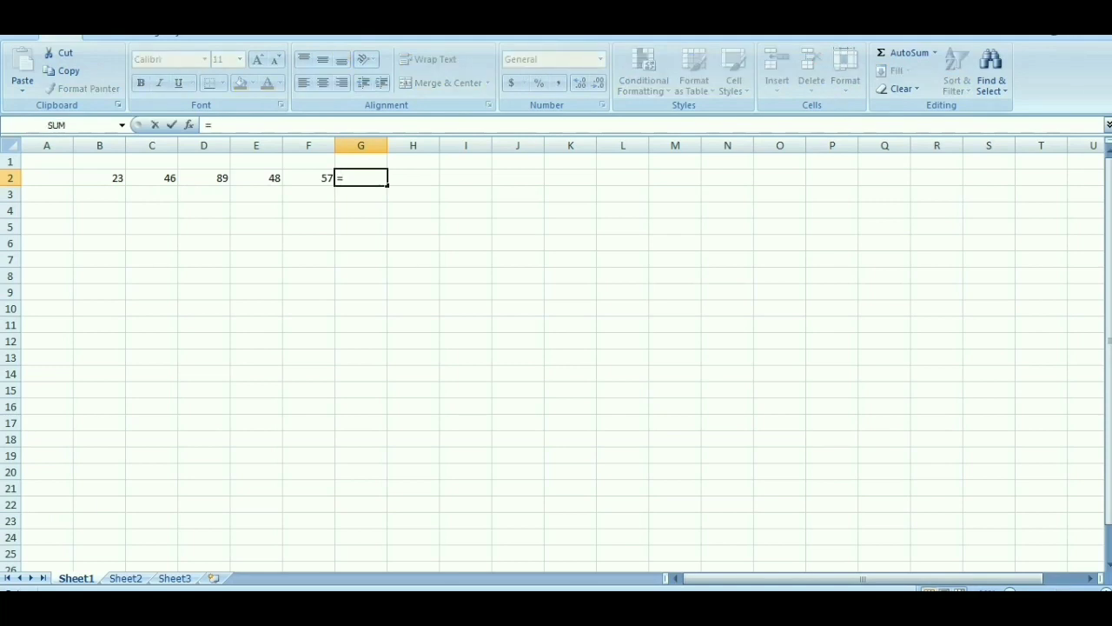
pyautogui.write('MAX')
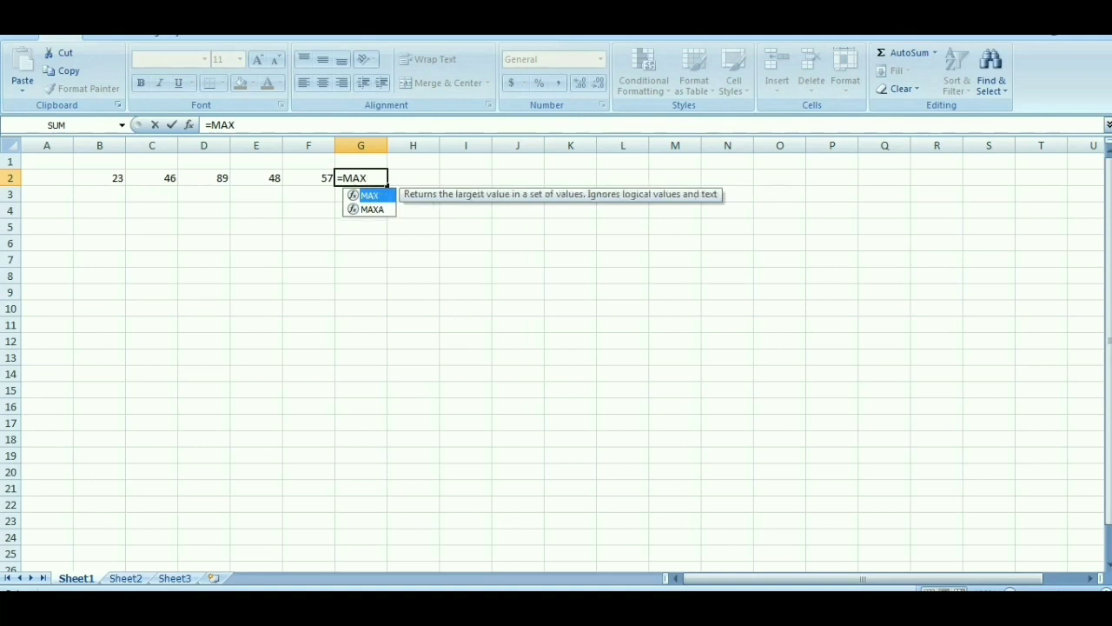
pyautogui.write('(')
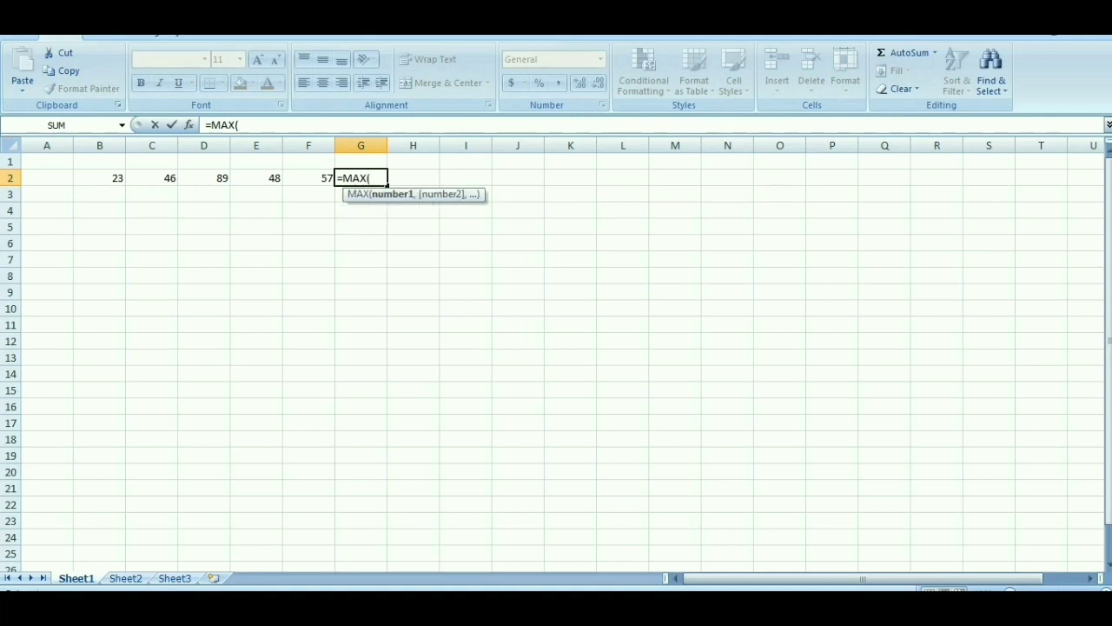
pyautogui.write('B')
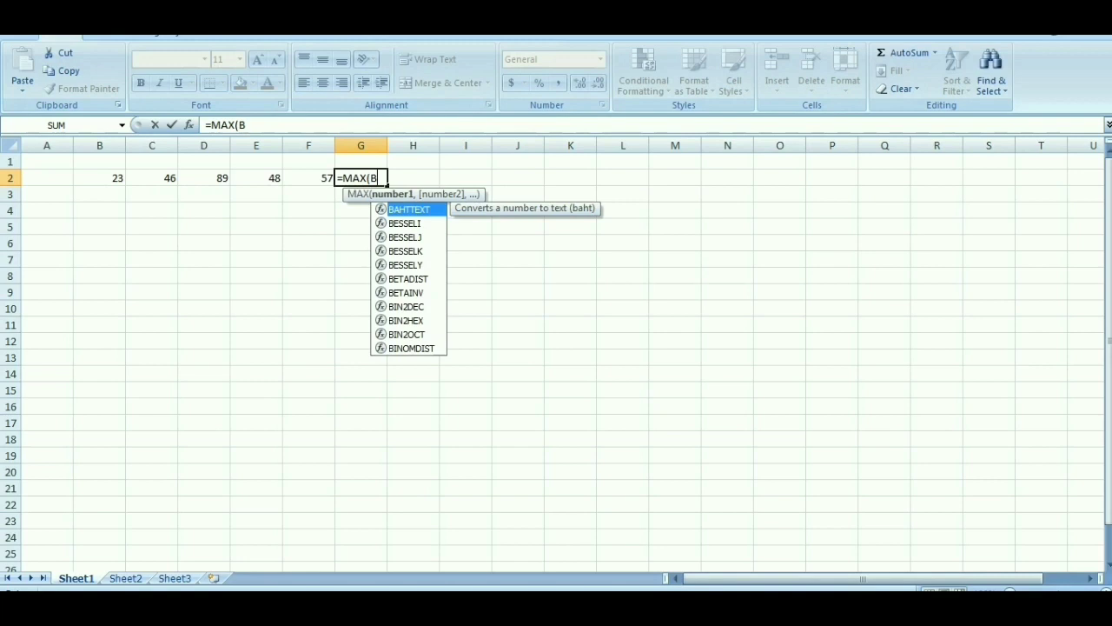
pyautogui.write('2:')
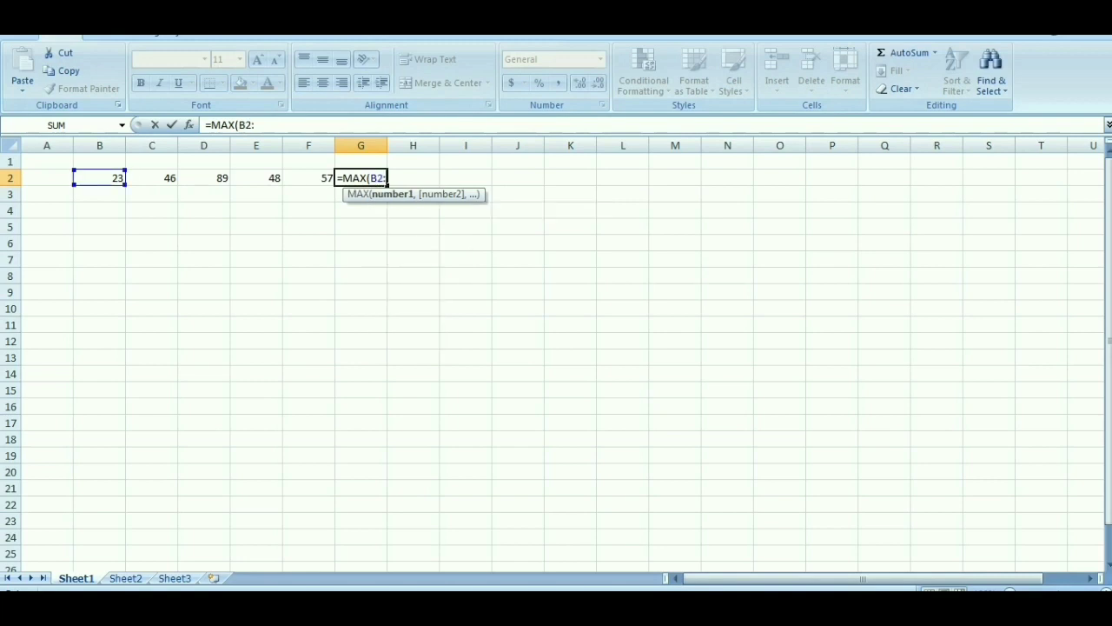
pyautogui.write('F')
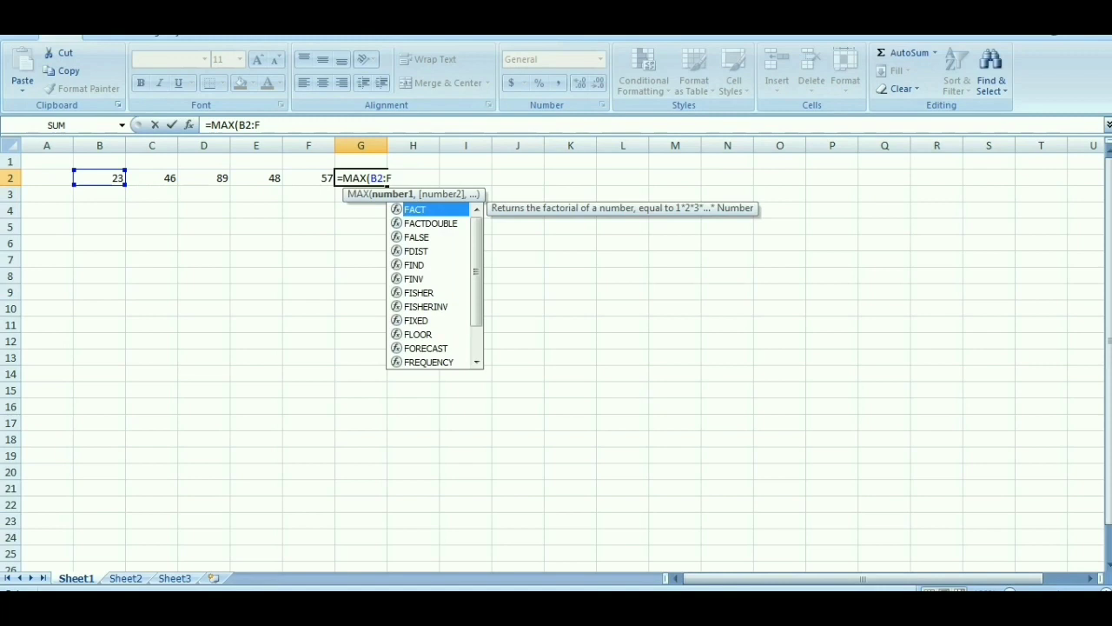
pyautogui.write('2)')
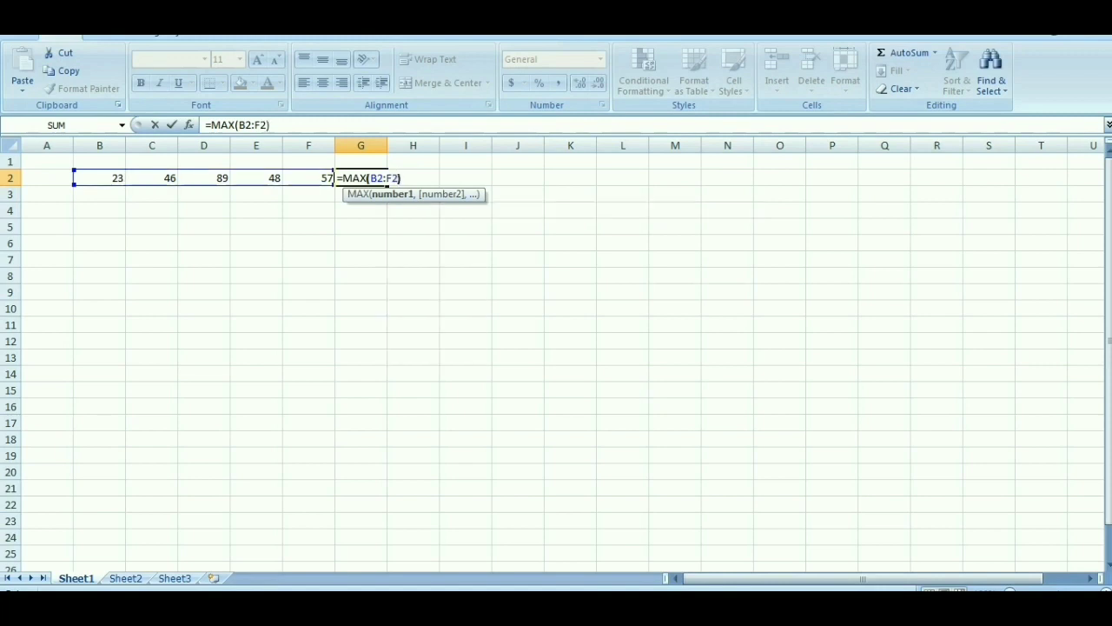
pyautogui.press('Return')
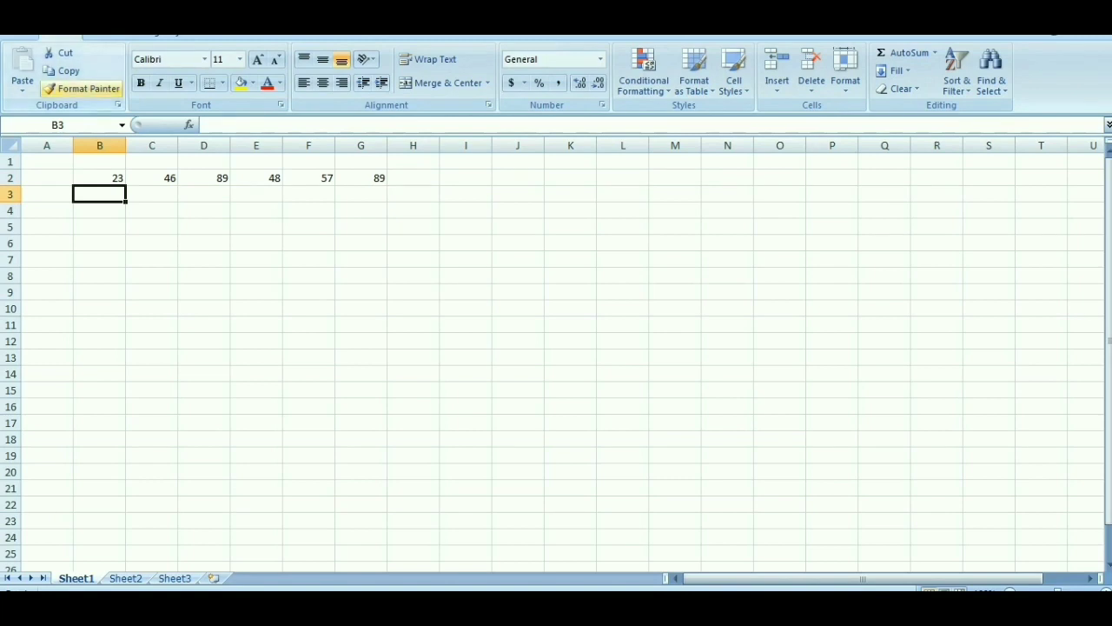
pyautogui.hotkey('ctrl', 'z')
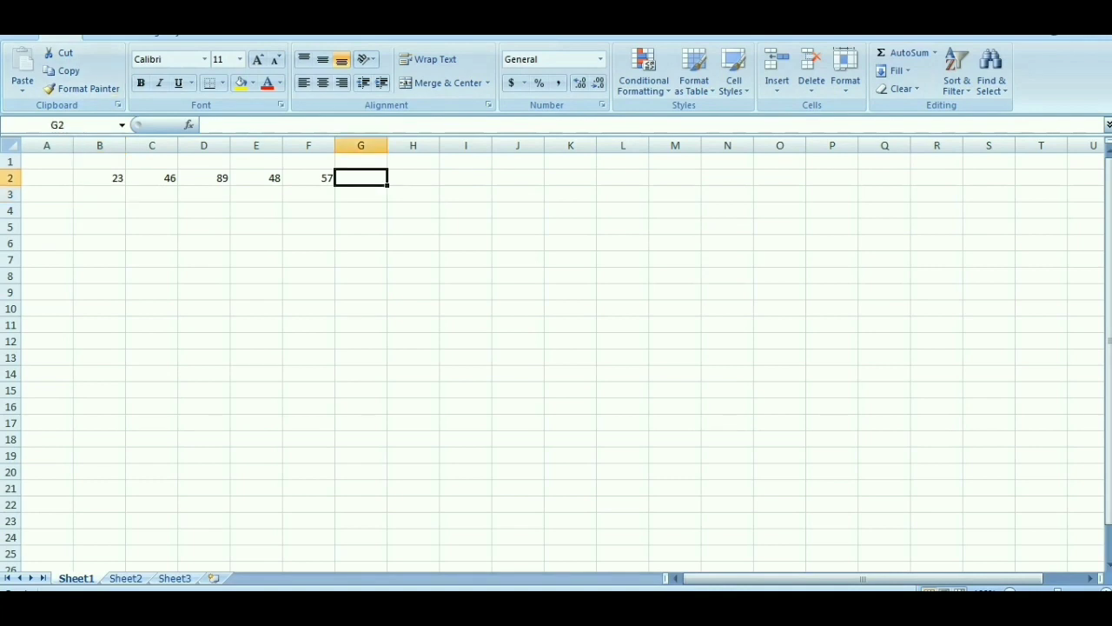
# Step: Find the largest value of B2 to F2 with AutoSum's Max function, and undo the result
pyautogui.moveTo(100, 177); pyautogui.dragTo(308, 177)
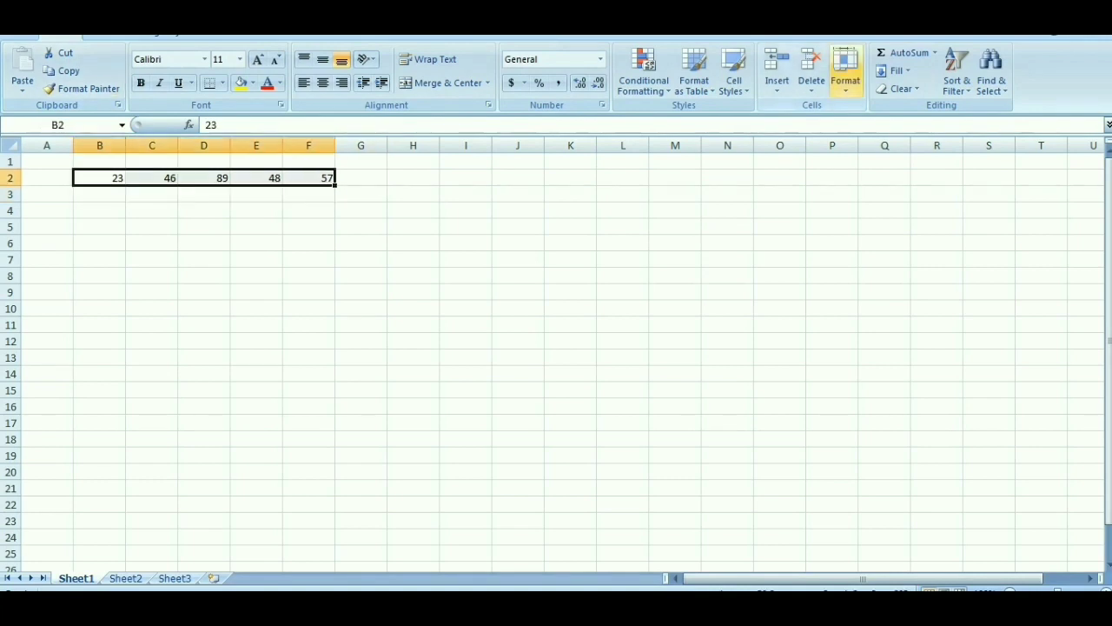
pyautogui.click(935, 53)
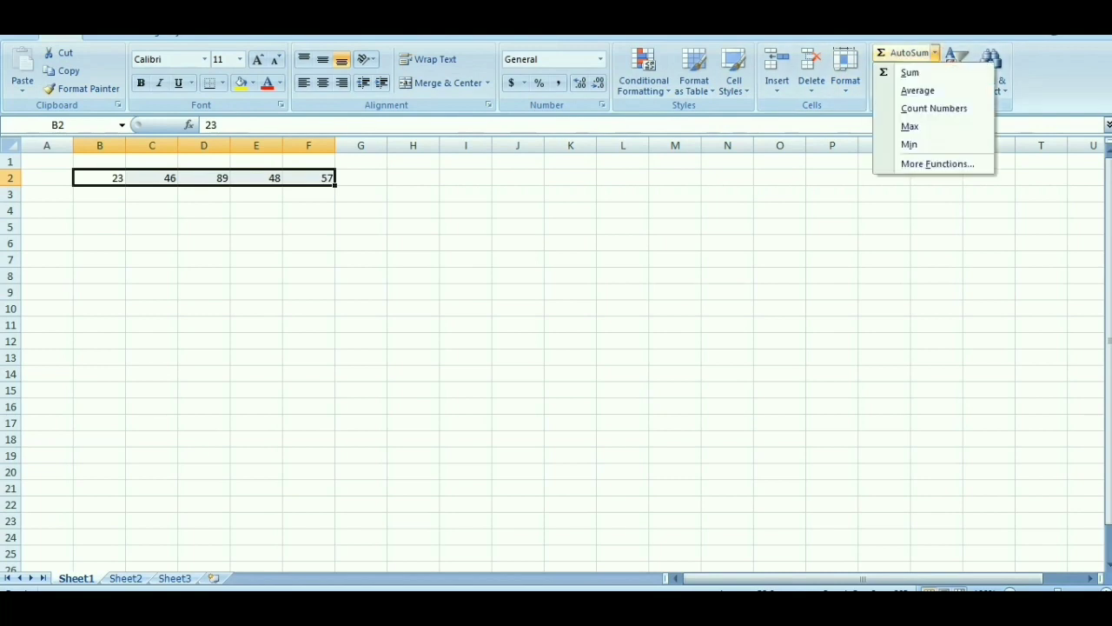
pyautogui.click(910, 126)
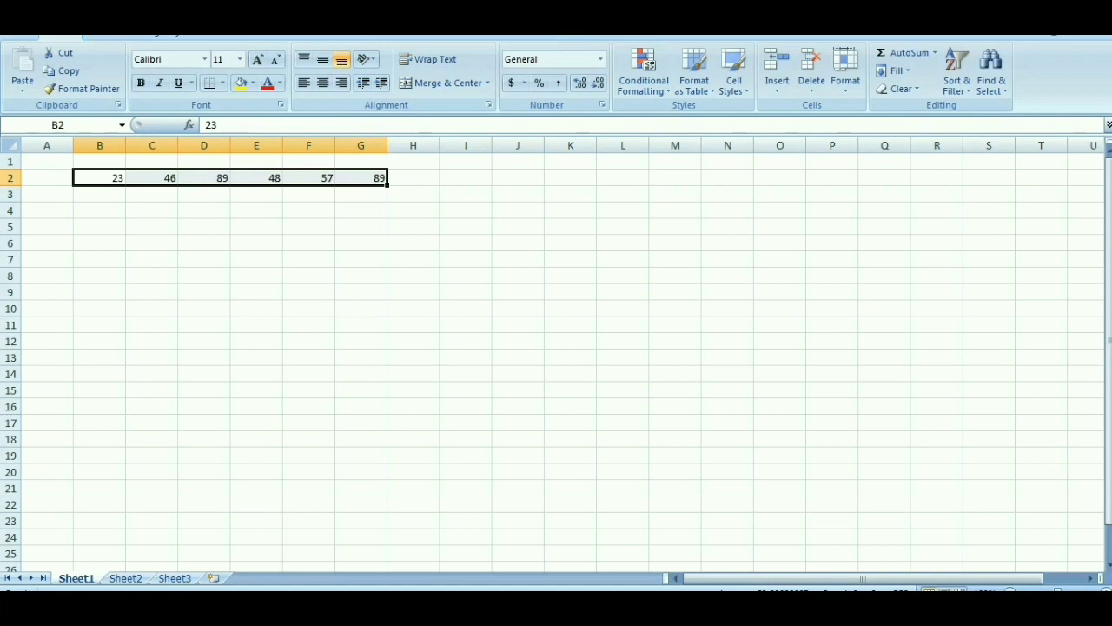
pyautogui.hotkey('ctrl', 'z')
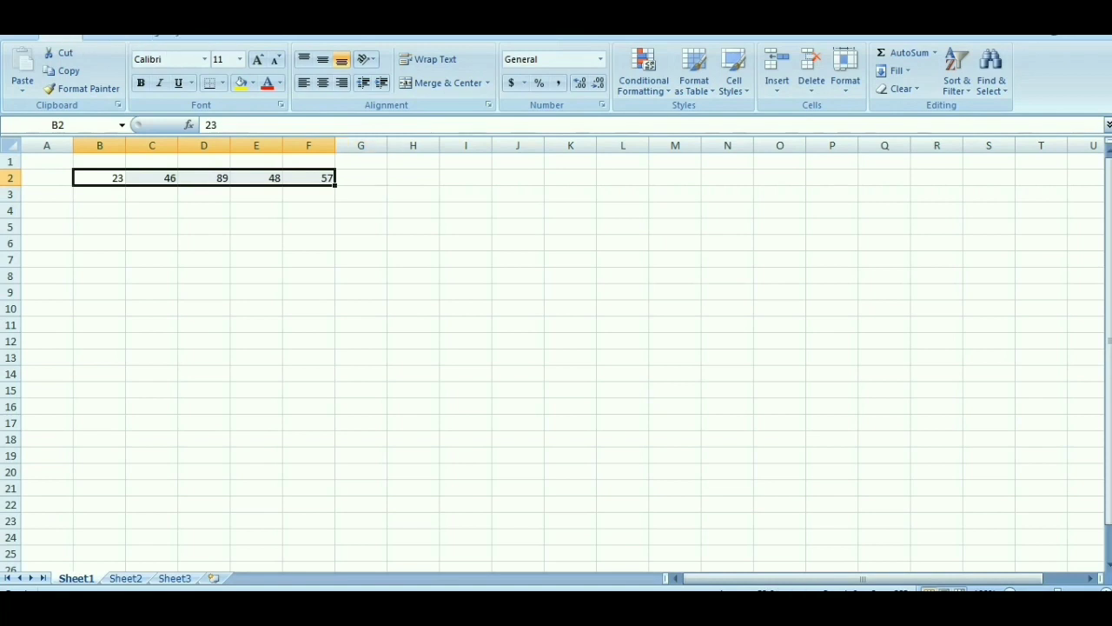
# Step: Find the smallest value with =MIN(B2:F2) in G2, and undo the formula entry
pyautogui.click(361, 178)
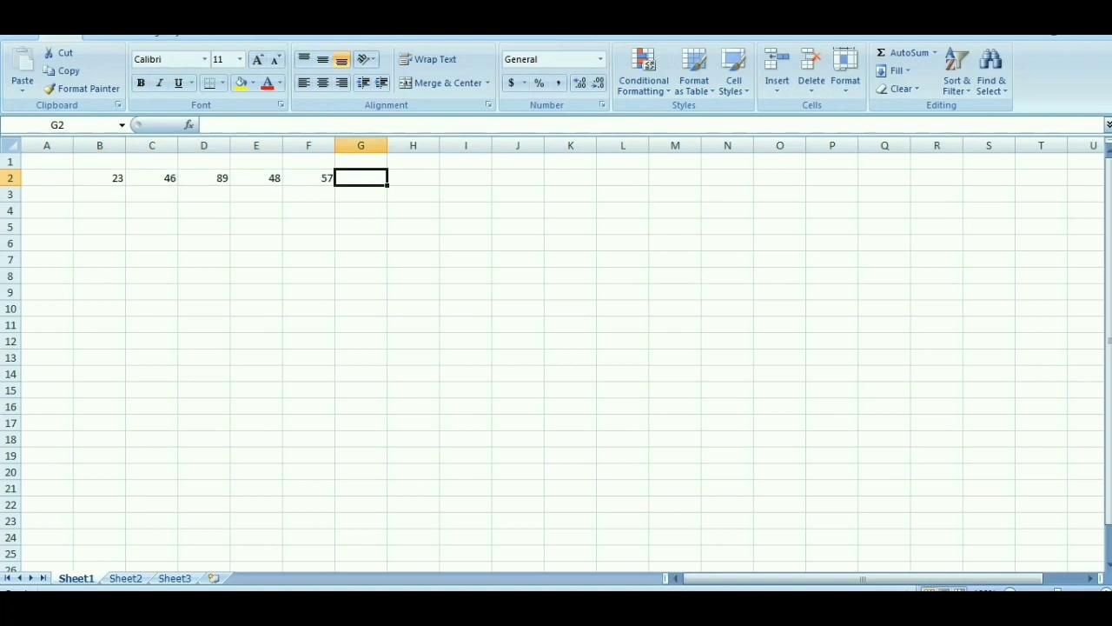
pyautogui.write('=MI')
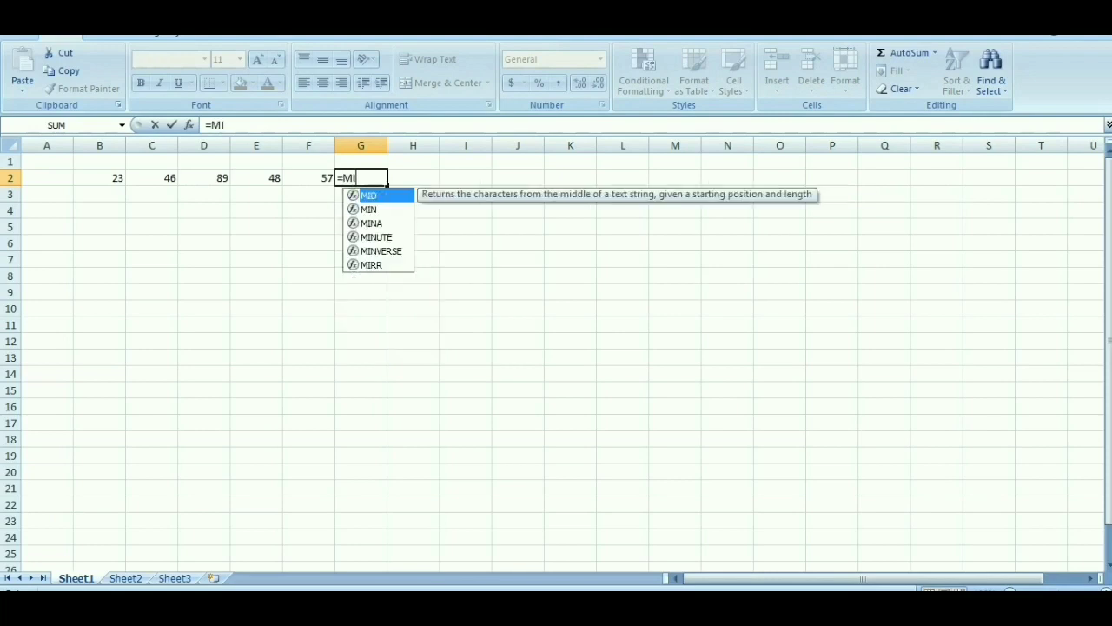
pyautogui.write('N')
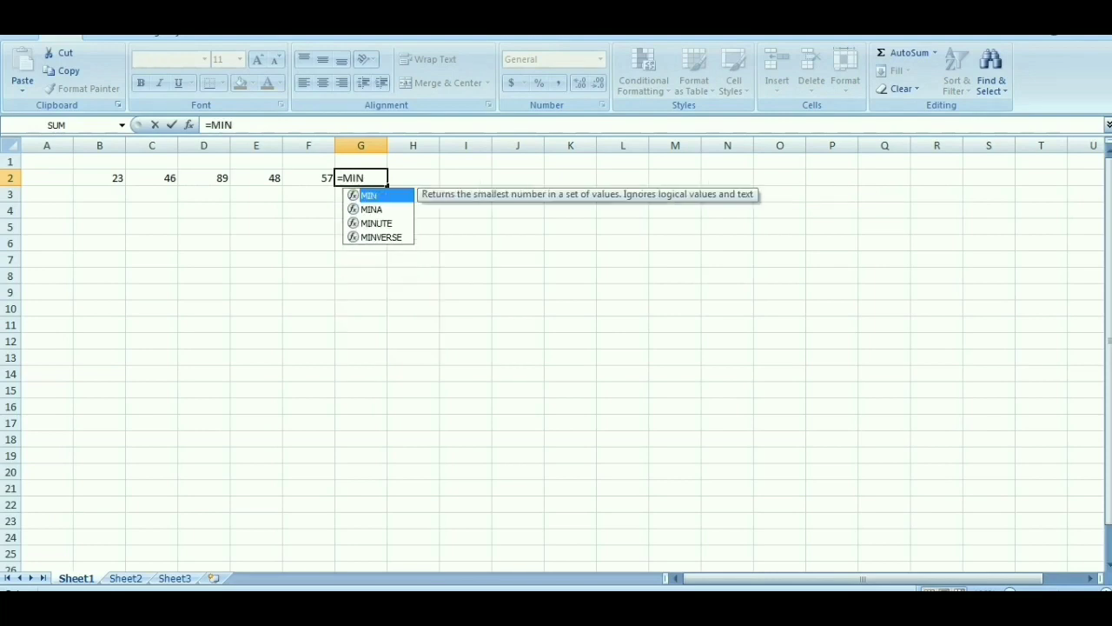
pyautogui.write('(')
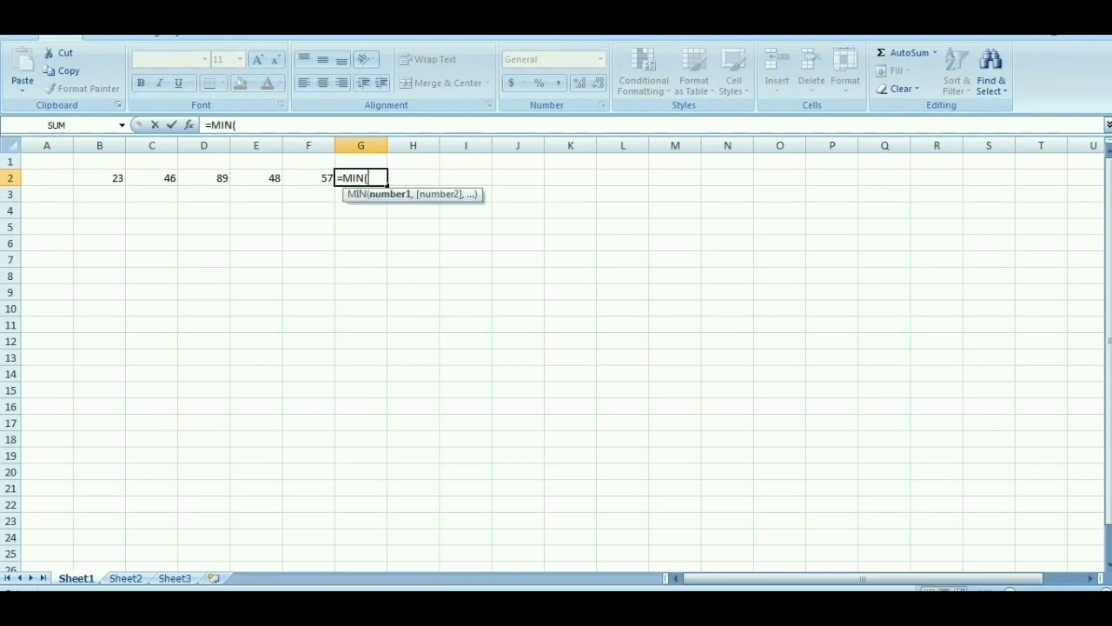
pyautogui.write('B')
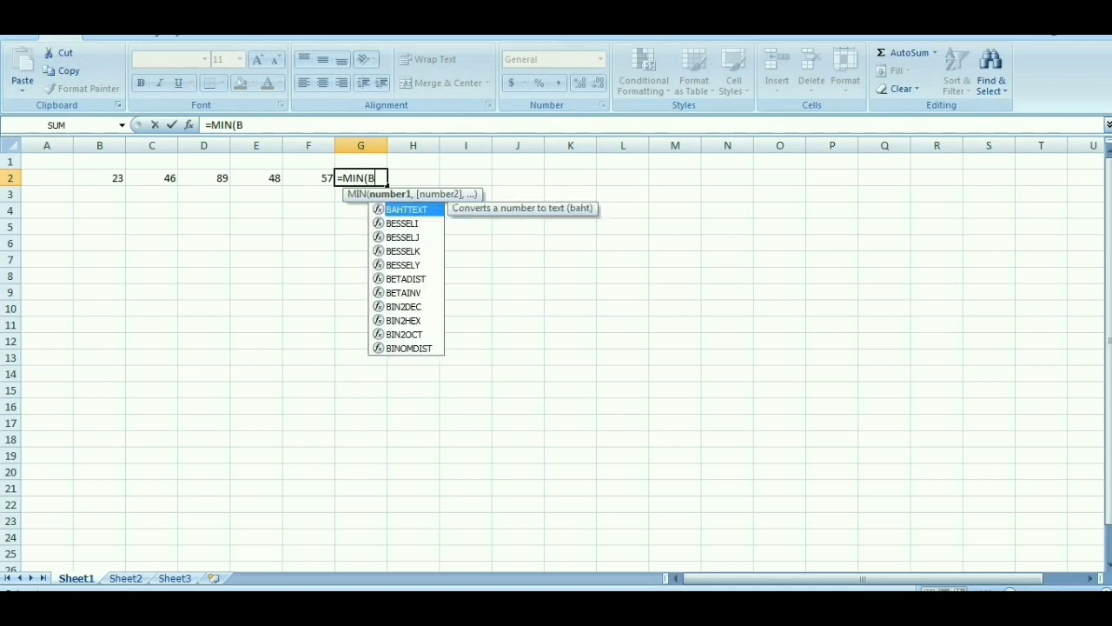
pyautogui.write('2:')
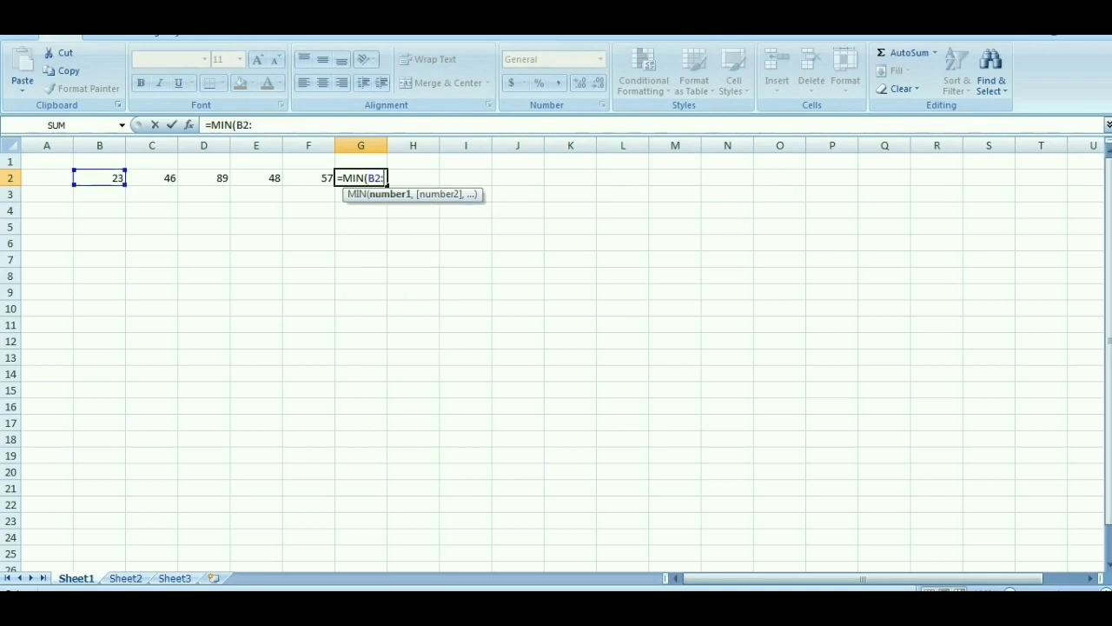
pyautogui.write('F')
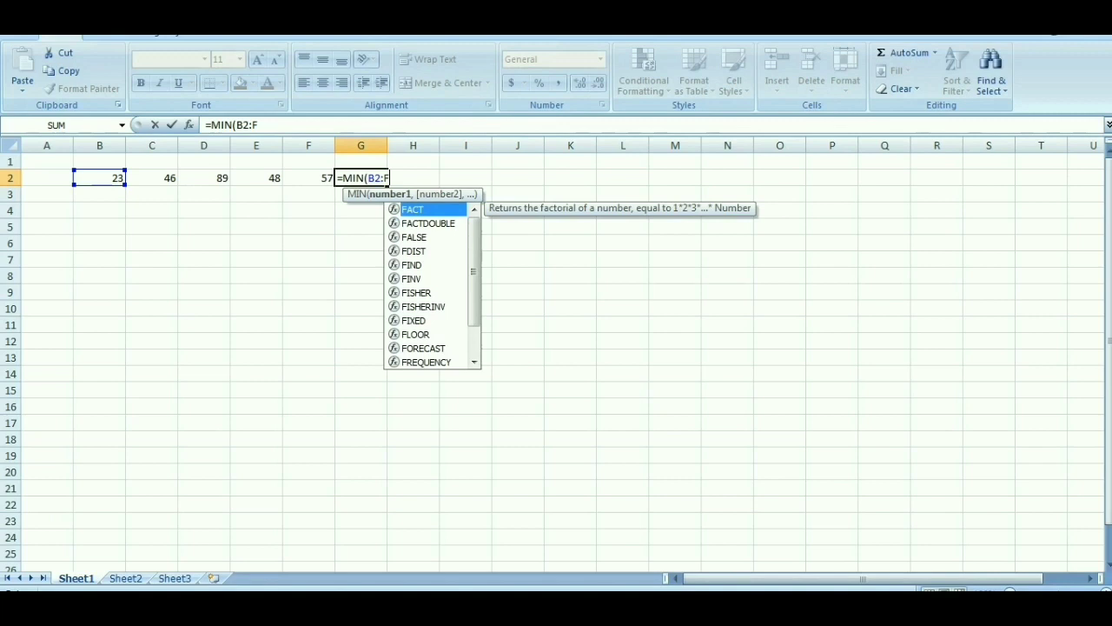
pyautogui.write('2')
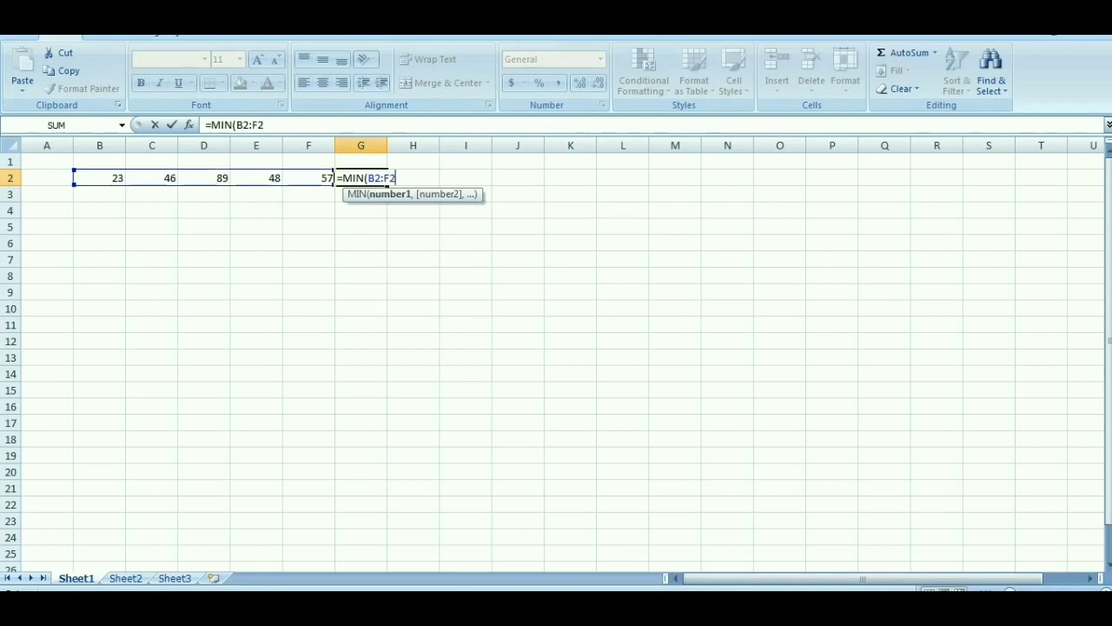
pyautogui.write(')')
pyautogui.press('Return')
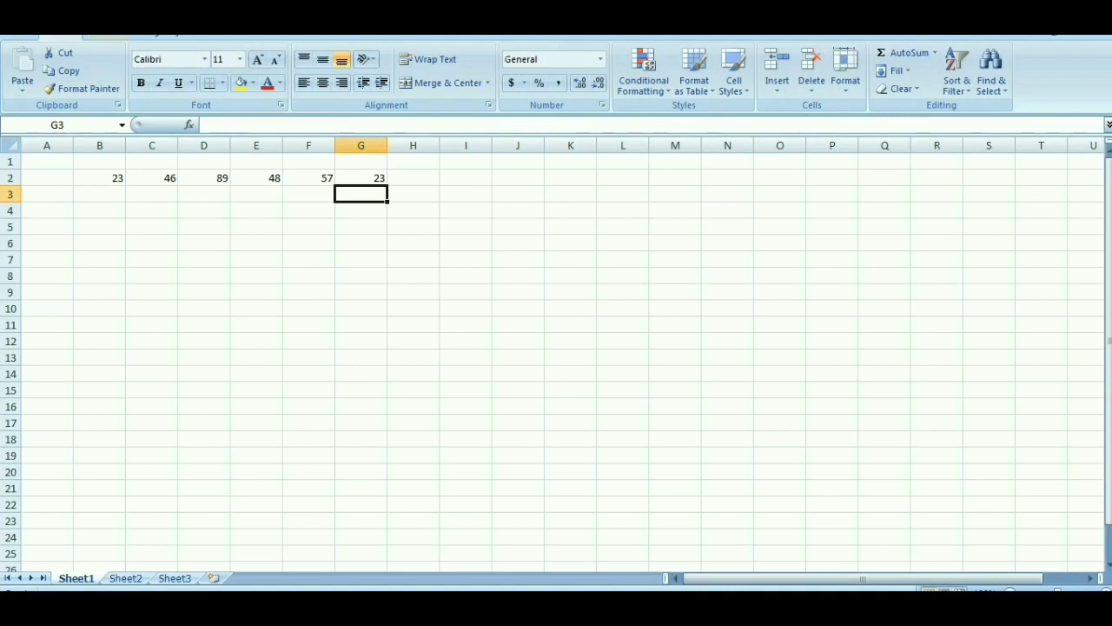
pyautogui.hotkey('ctrl', 'z')
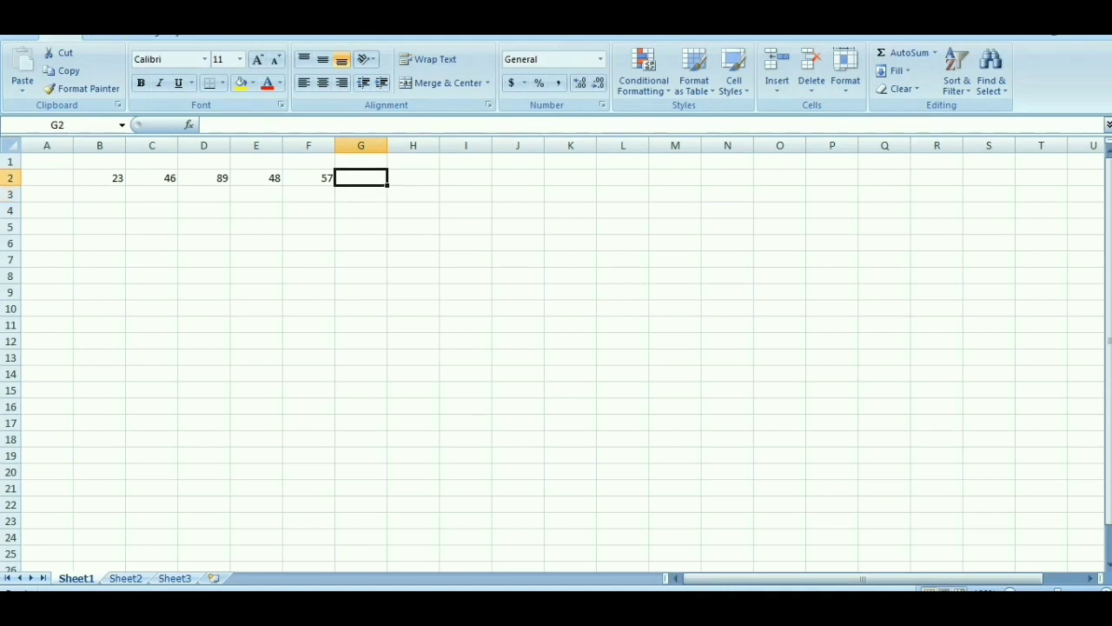
# Step: Find the smallest value of B2 to F2 with AutoSum's Min function
pyautogui.moveTo(99, 178); pyautogui.dragTo(318, 179)
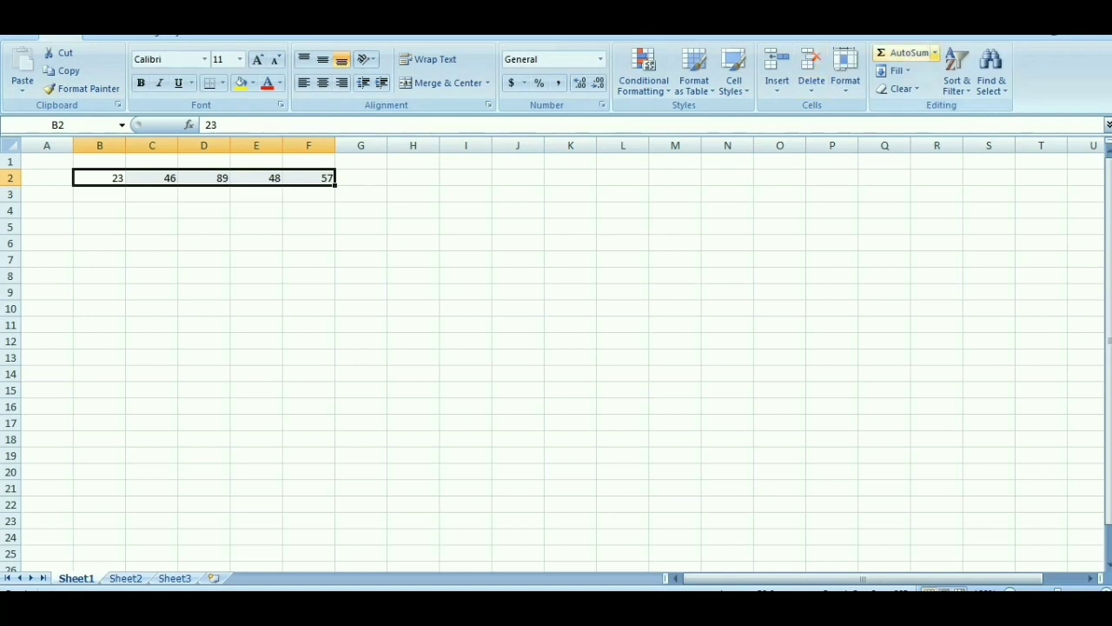
pyautogui.click(935, 53)
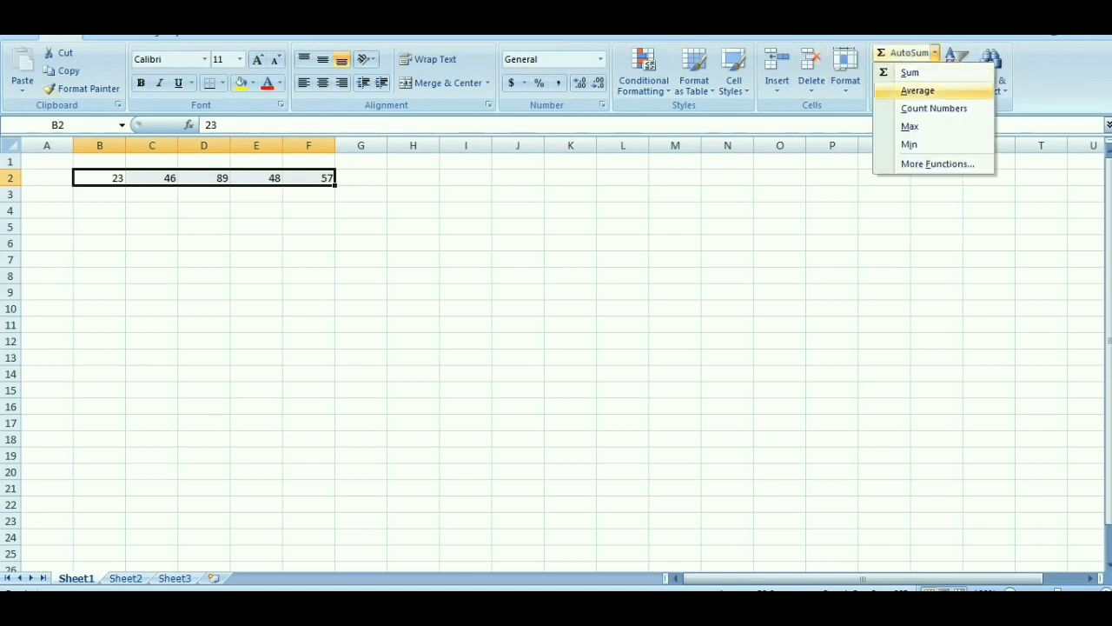
pyautogui.click(909, 144)
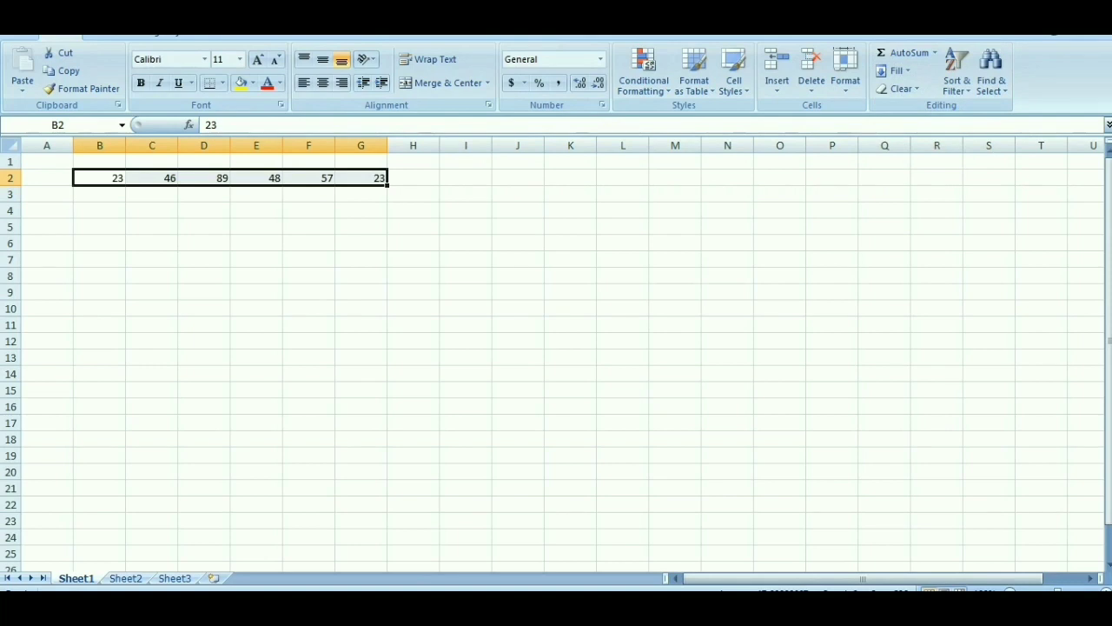
# Step: Close the workbook without saving its changes and relaunch Microsoft Office Excel 2007 with a blank workbook
pyautogui.hotkey('alt', 'F4')
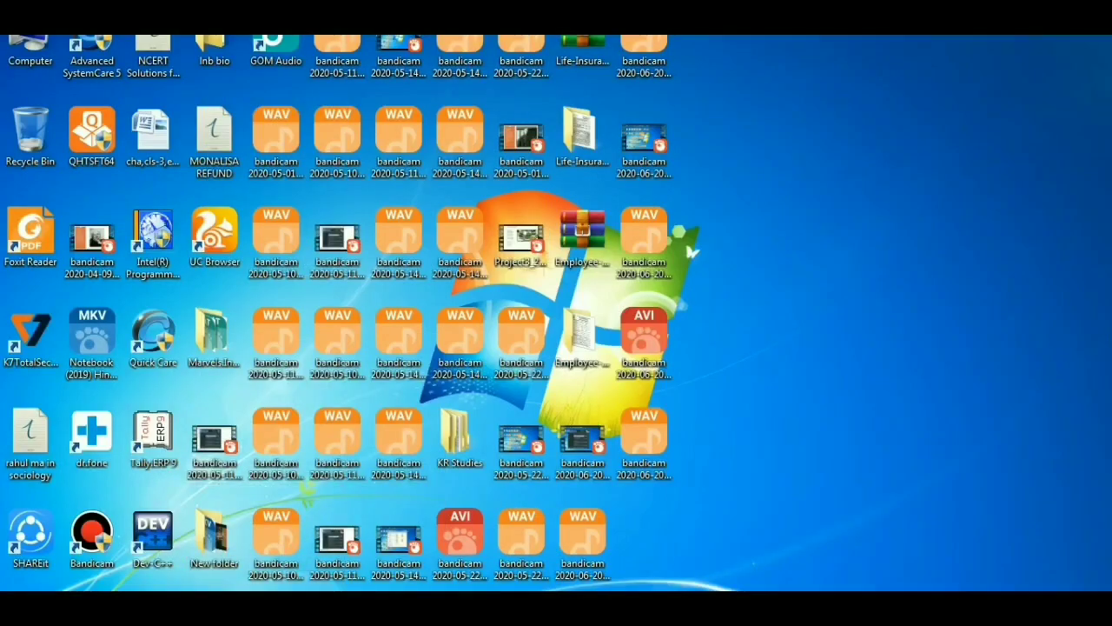
pyautogui.press('super')
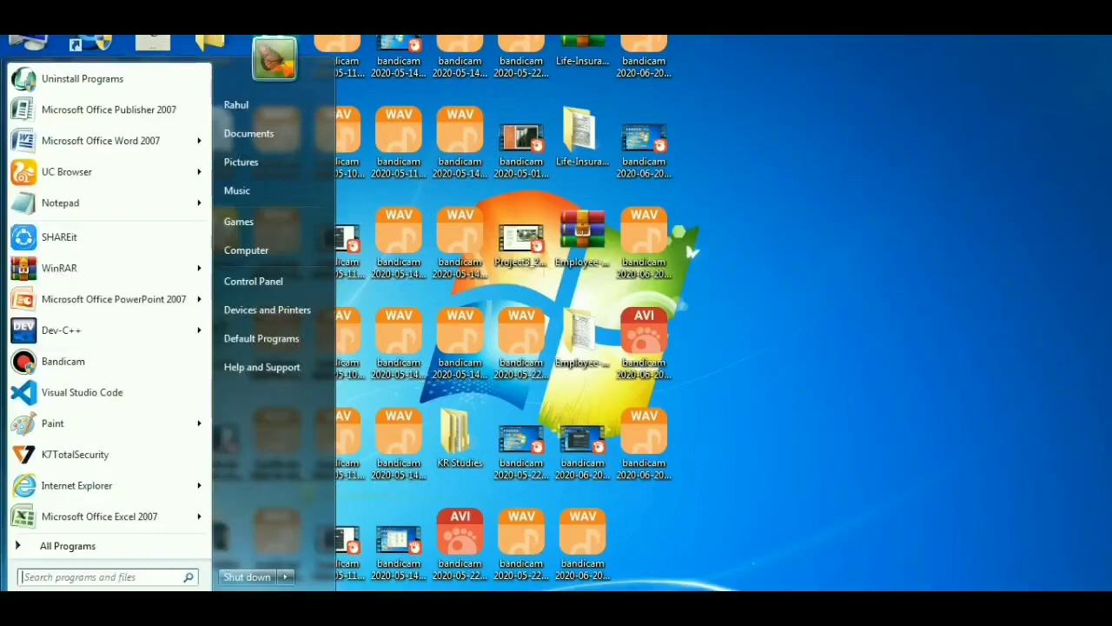
pyautogui.press('Up')
pyautogui.press('Up')
pyautogui.press('Return')
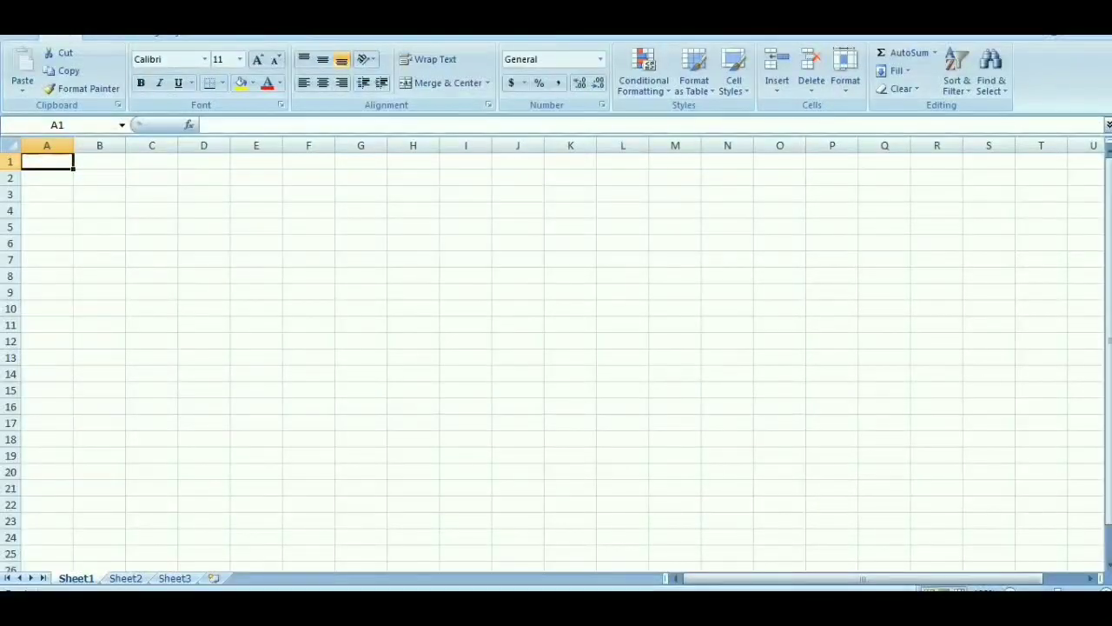
# Step: Enter 12 in B2, Monday in B3 and 15 in B5, leaving B4 empty
pyautogui.click(99, 177)
pyautogui.write('12')
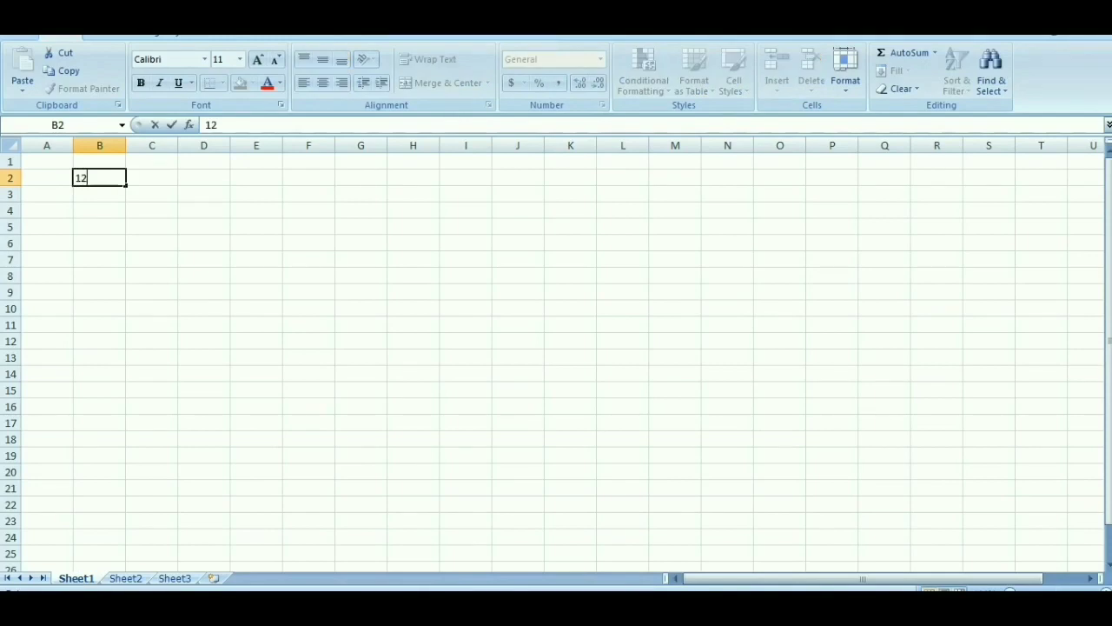
pyautogui.press('Return')
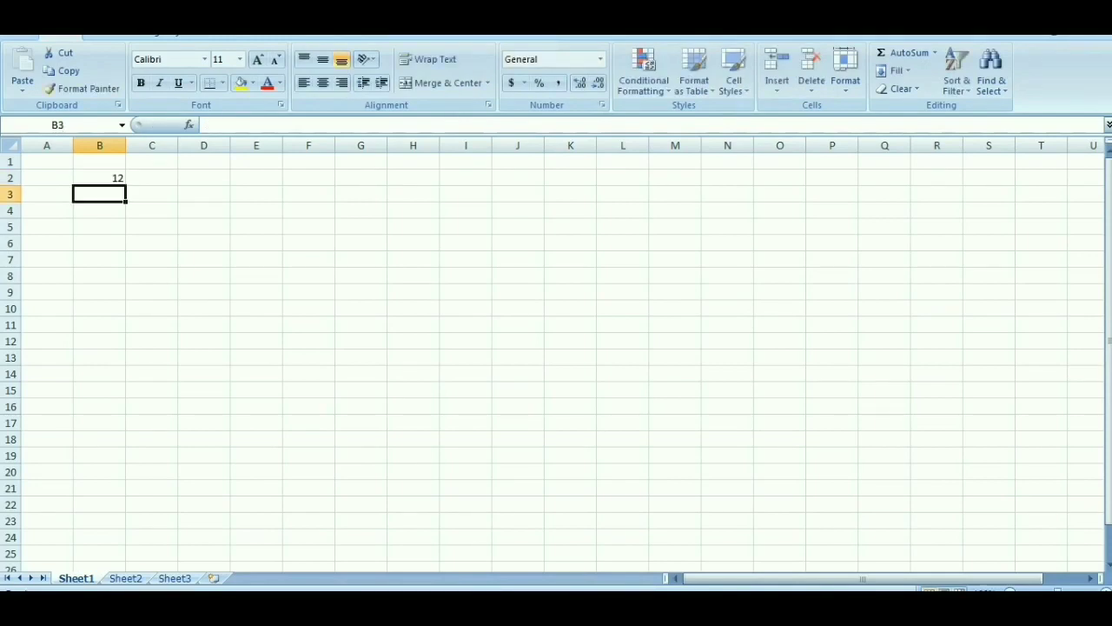
pyautogui.write('Monday')
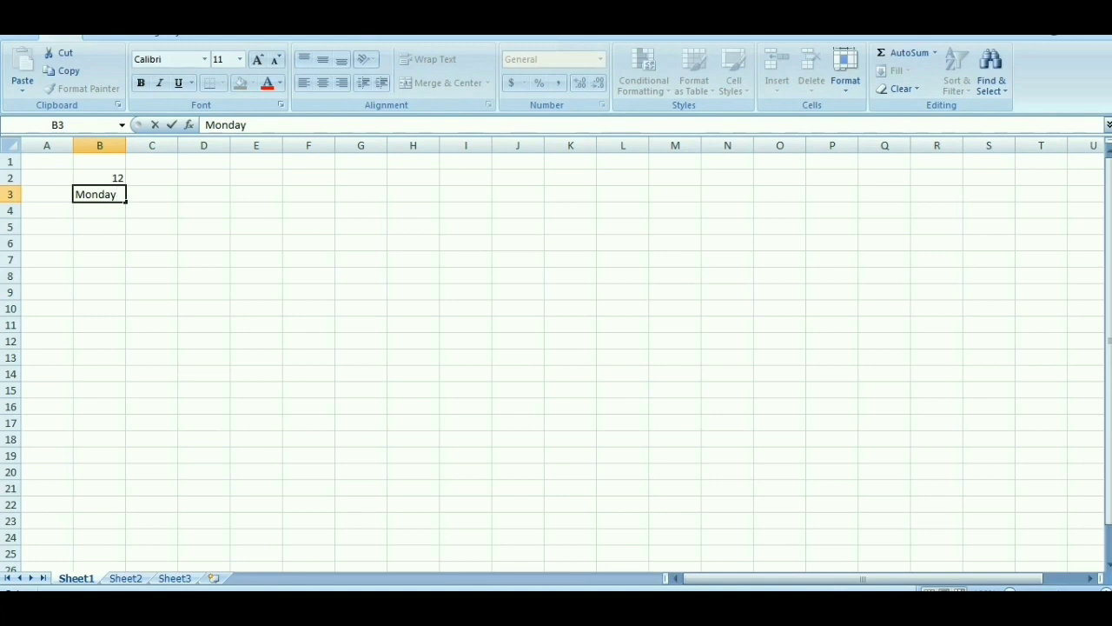
pyautogui.press('Return')
pyautogui.press('Return')
pyautogui.write('15')
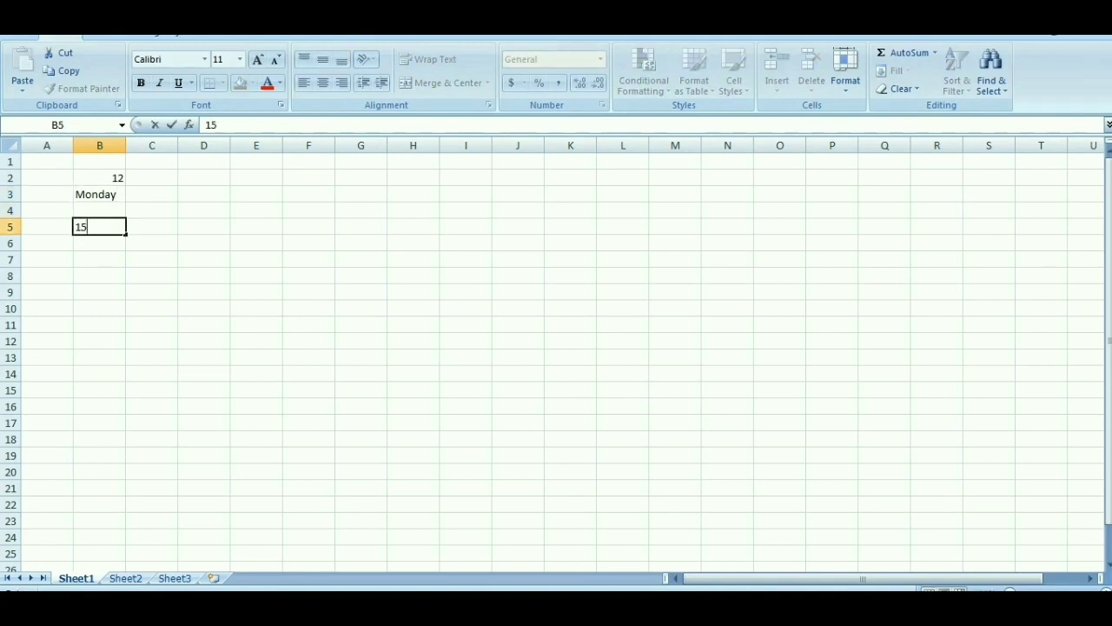
pyautogui.press('Return')
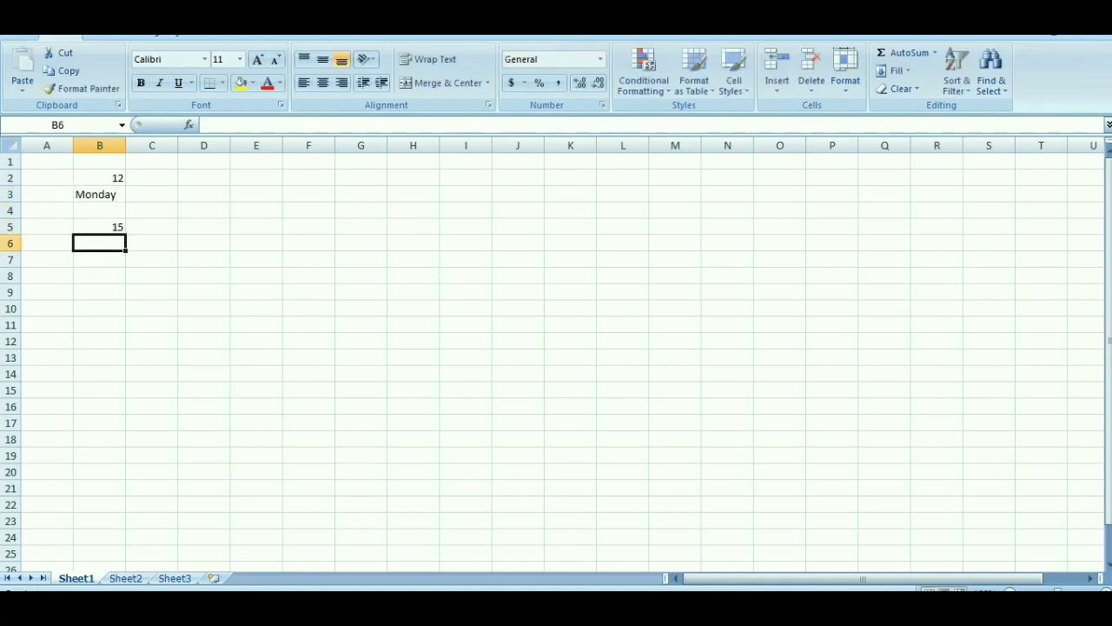
# Step: Enter the date 07-Aug in B6, 2020 in B7 and Friday in B9, leaving B8 empty
pyautogui.write('07-')
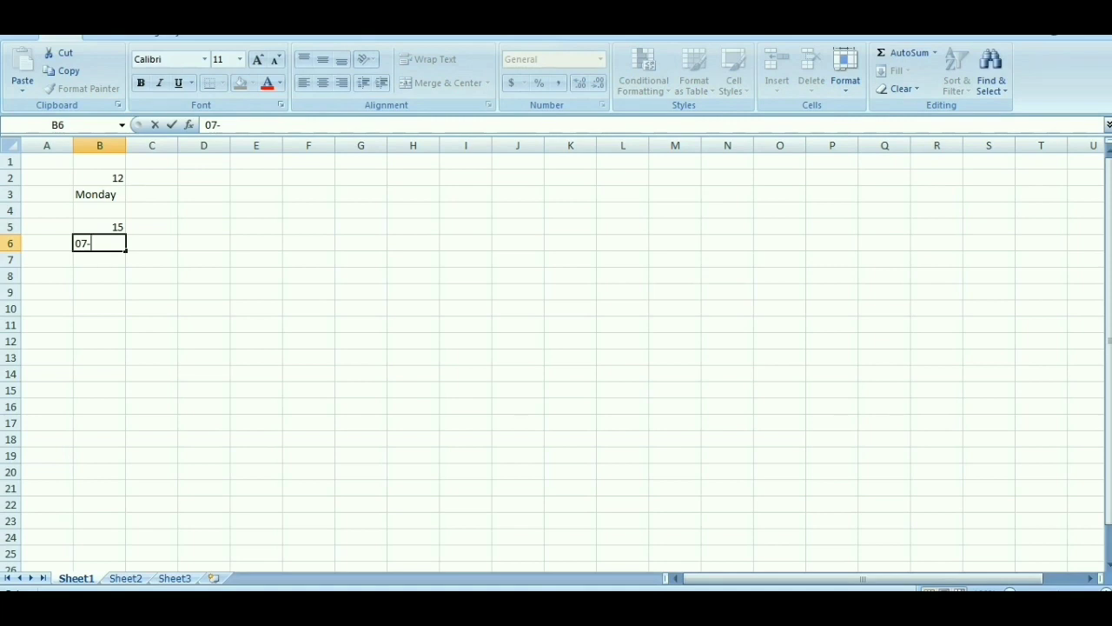
pyautogui.write('Aug')
pyautogui.press('Return')
pyautogui.write('2020')
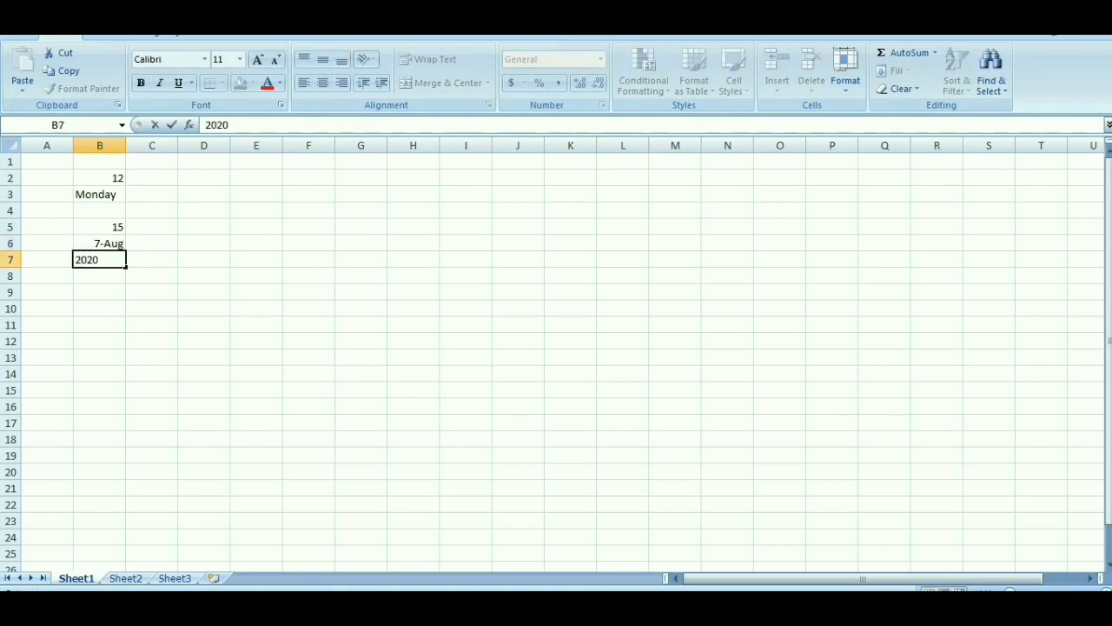
pyautogui.press('Return')
pyautogui.press('Return')
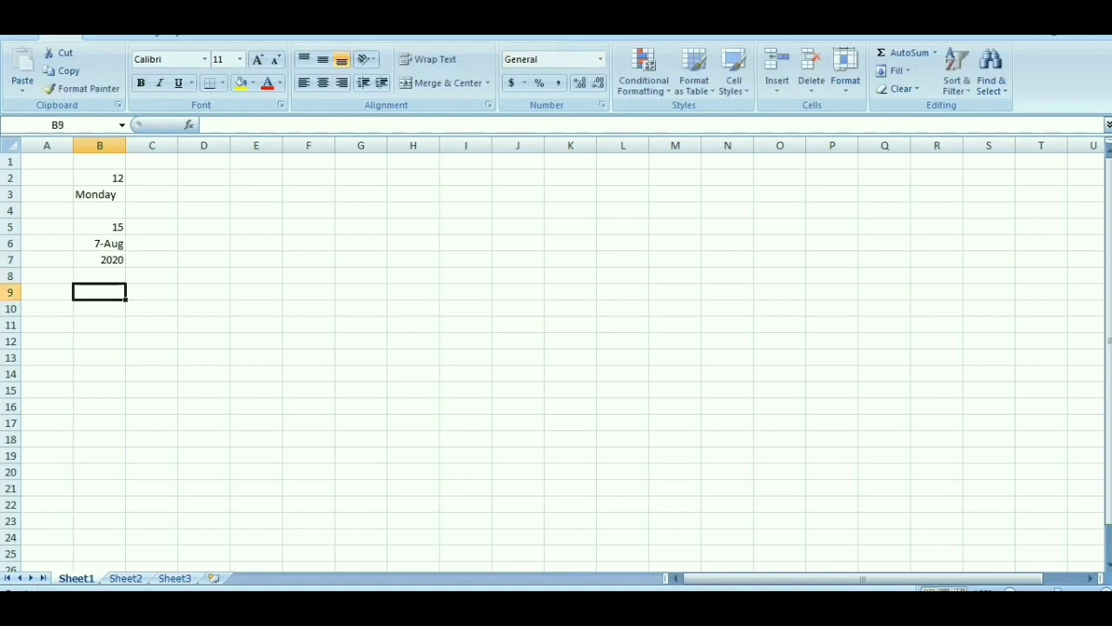
pyautogui.write('Friday')
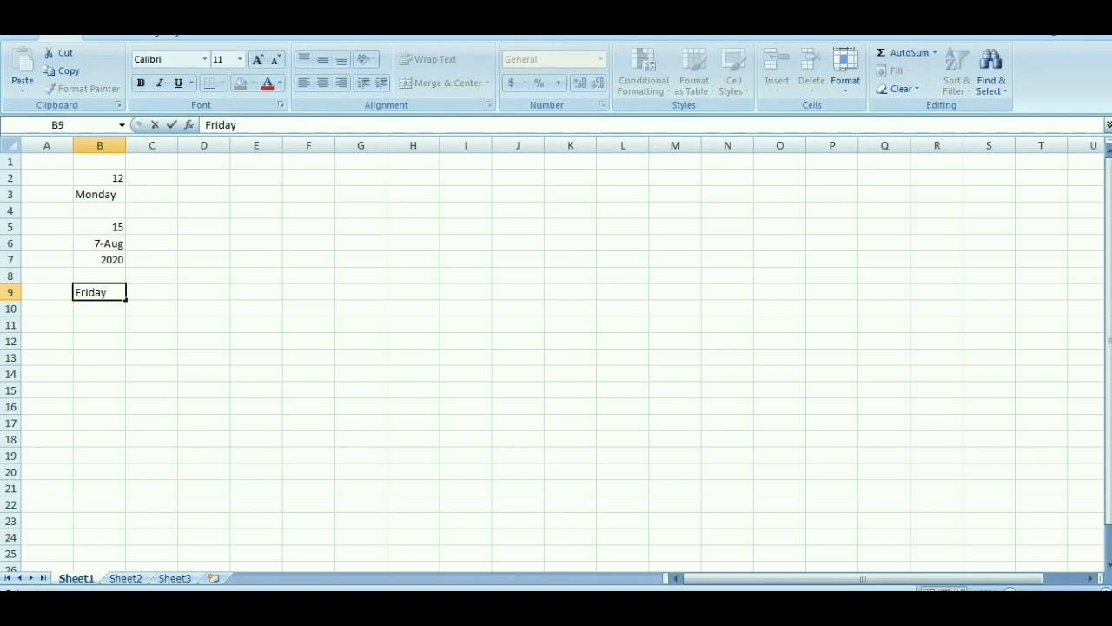
pyautogui.press('Return')
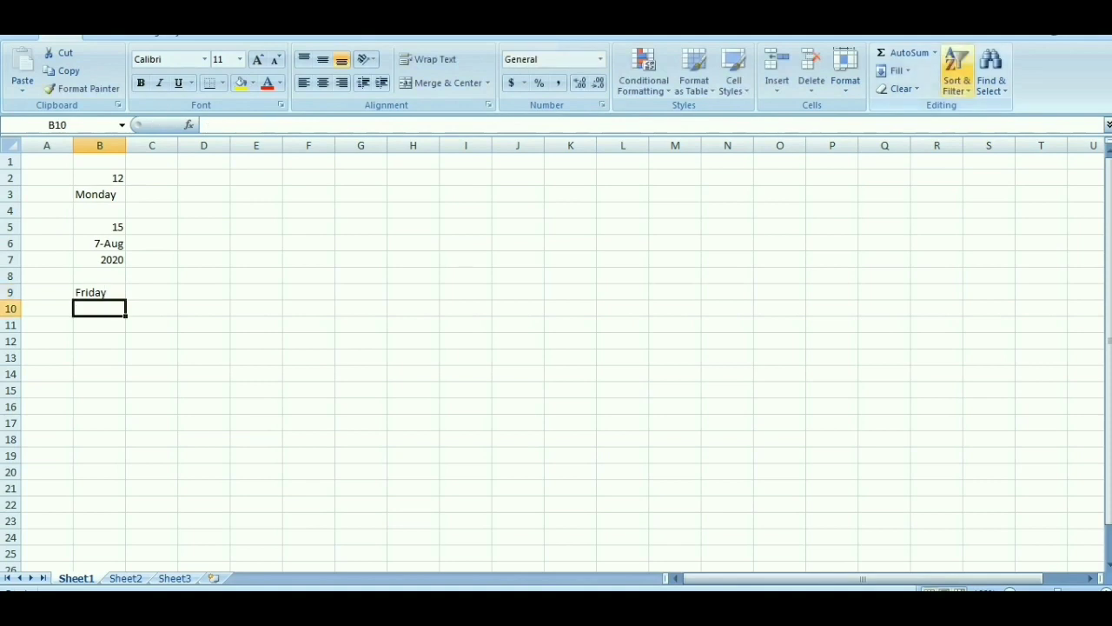
# Step: Count the numeric cells in B10 with AutoSum's Count Numbers, correcting the formula to =COUNT(B2:B9), and undo the entry
pyautogui.click(935, 53)
pyautogui.click(934, 108)
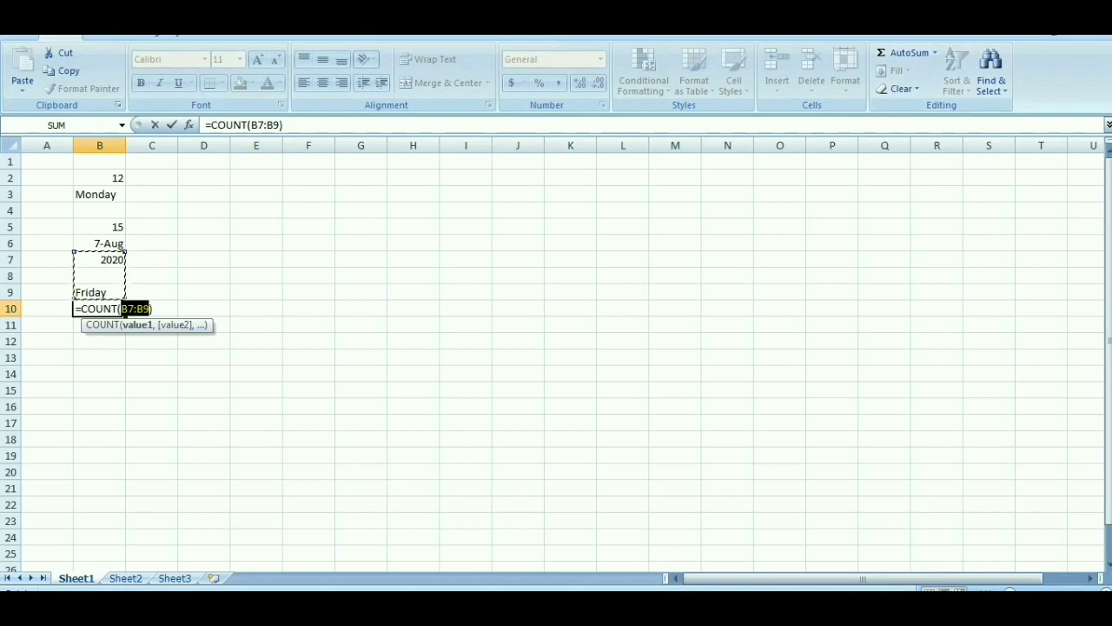
pyautogui.click(133, 309)
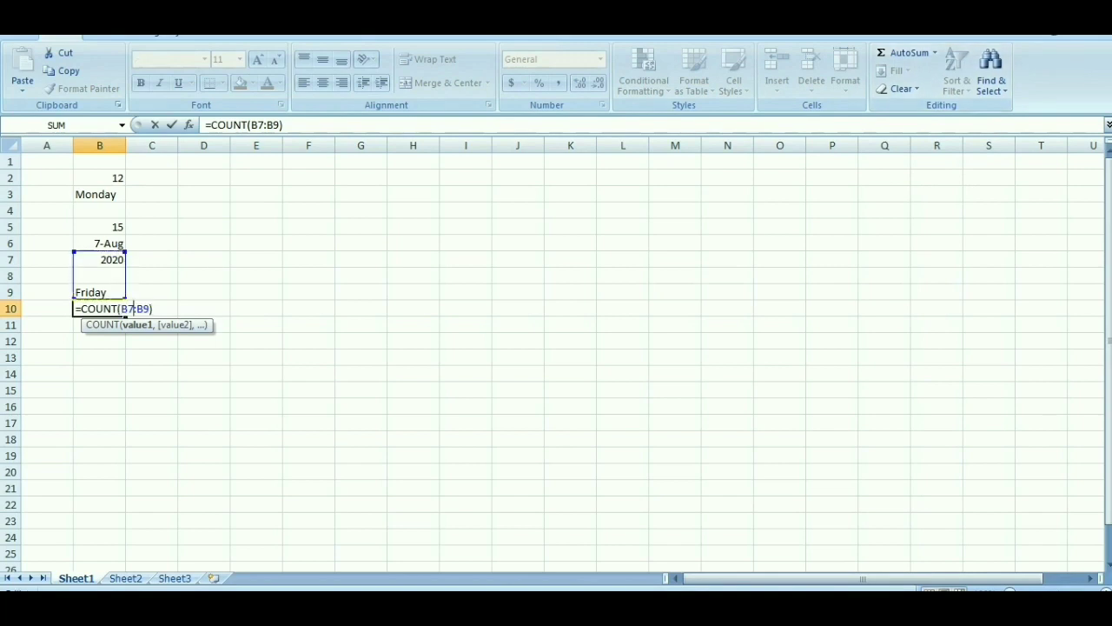
pyautogui.press('BackSpace')
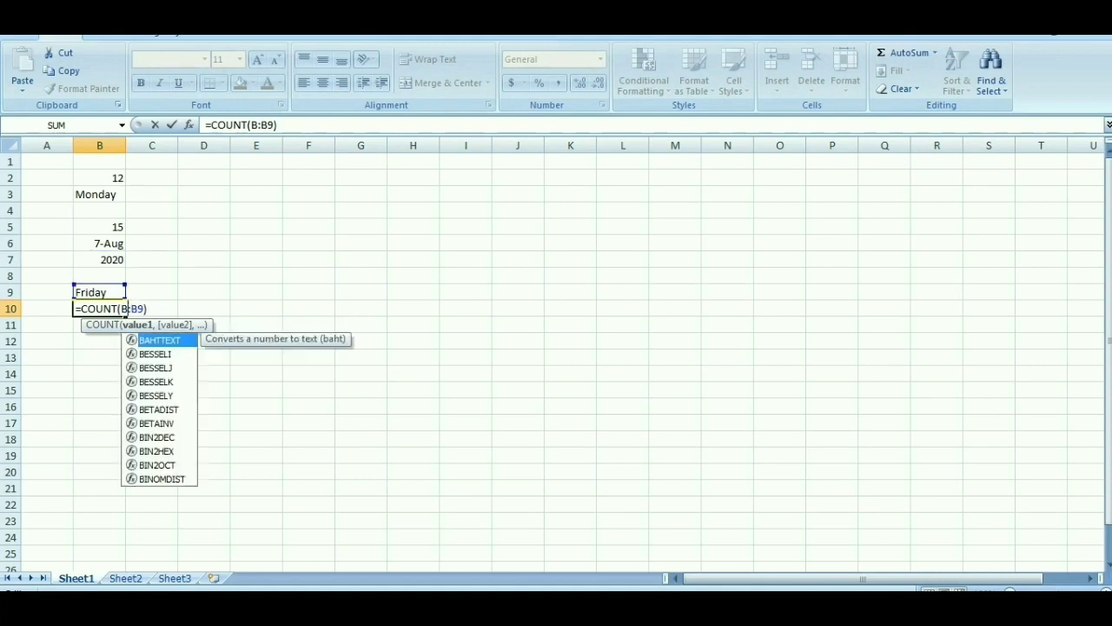
pyautogui.write('2')
pyautogui.press('Right')
pyautogui.press('Right')
pyautogui.press('Right')
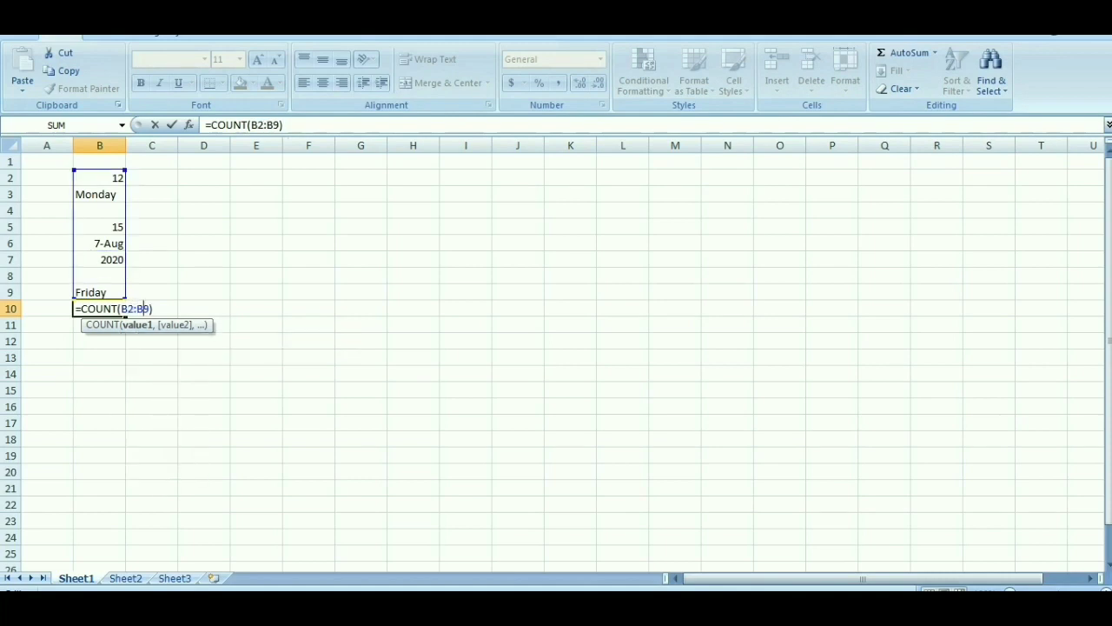
pyautogui.press('Return')
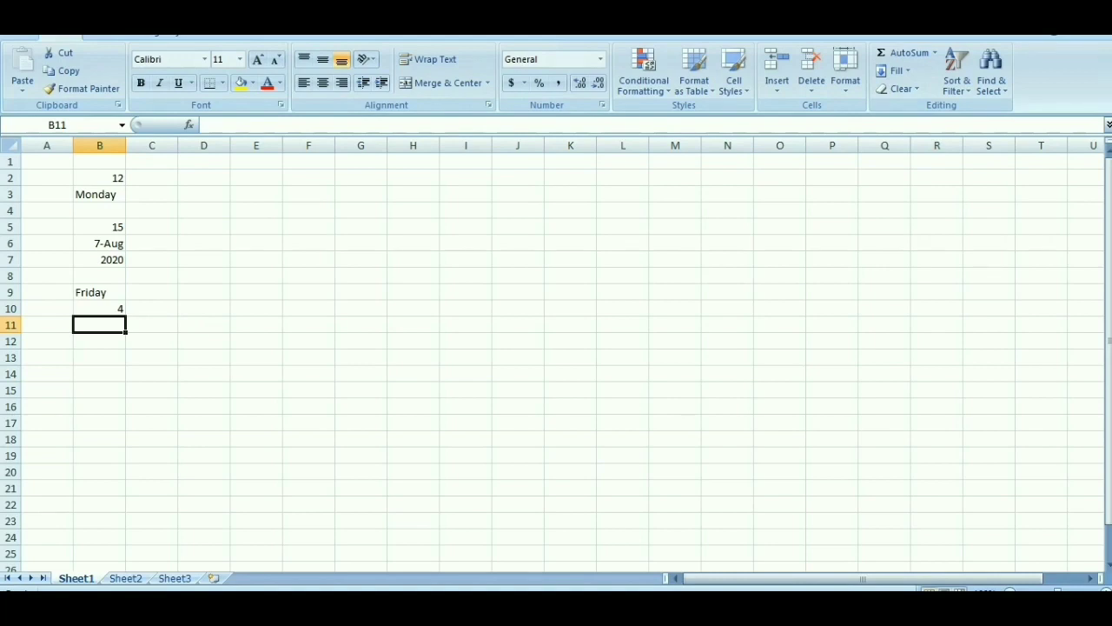
pyautogui.hotkey('ctrl', 'z')
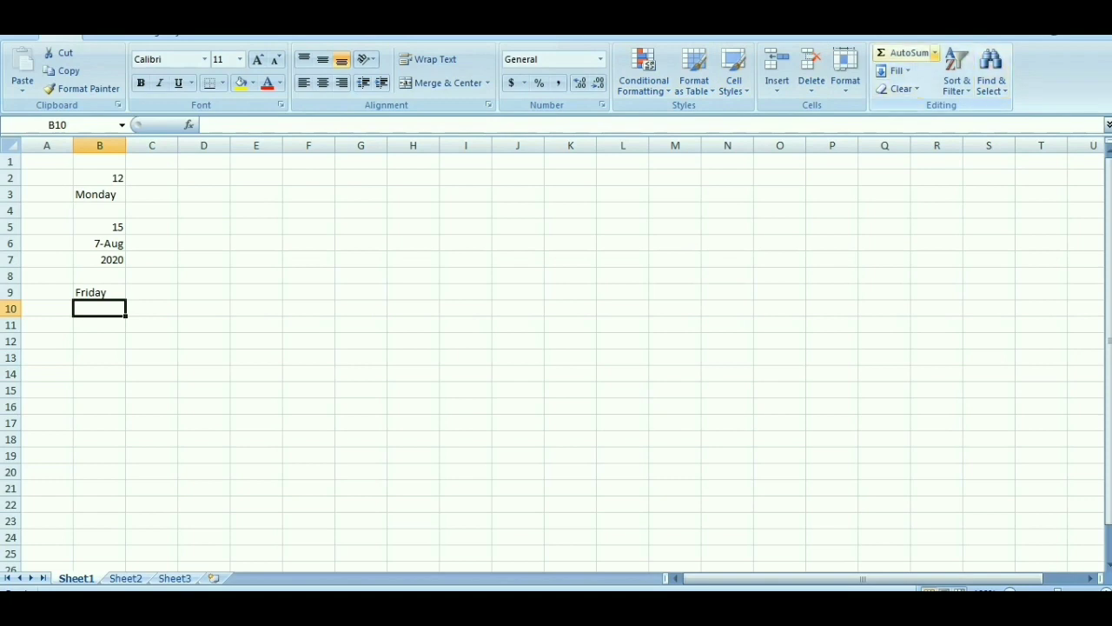
# Step: Examine the recently used functions, the COUNT description and the function categories in the Insert Function dialog, and close it without inserting anything
pyautogui.click(934, 53)
pyautogui.click(944, 164)
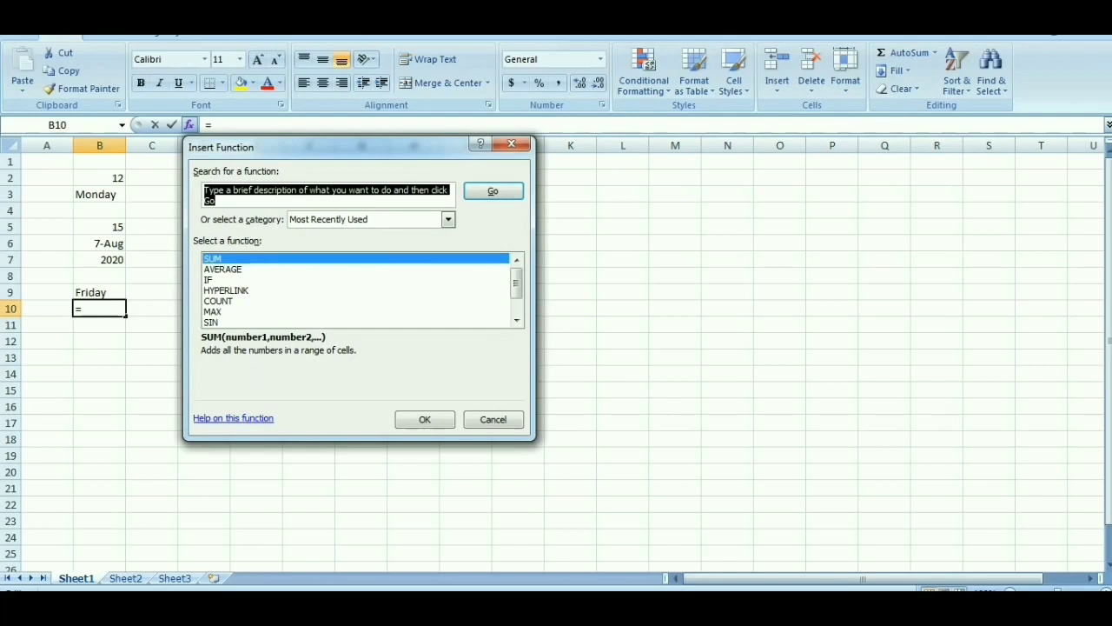
pyautogui.scroll(-1, 356, 290)
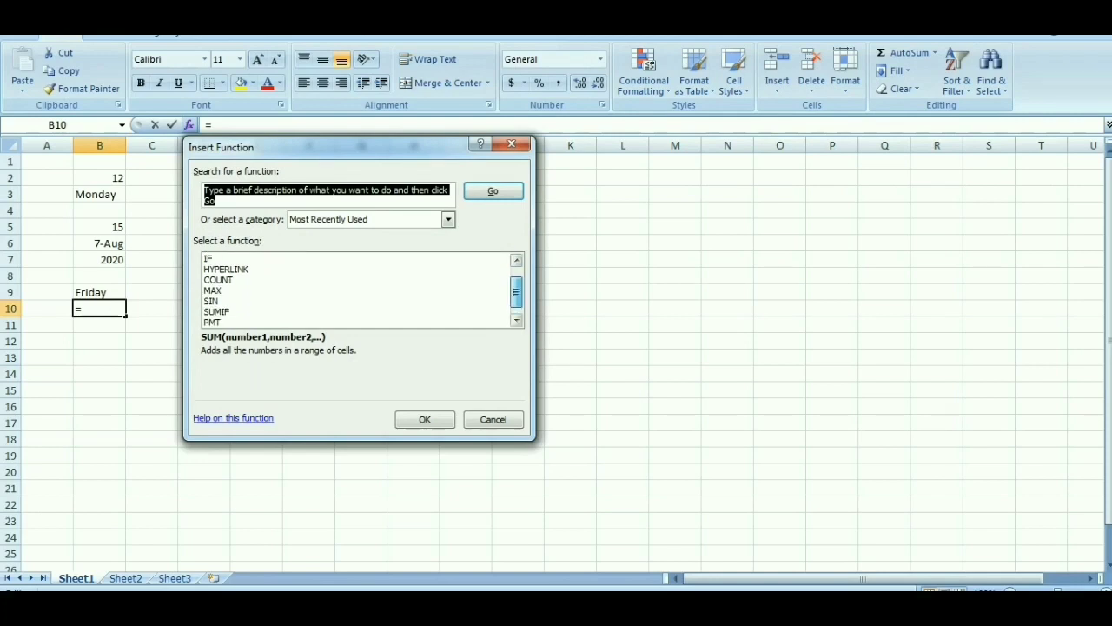
pyautogui.scroll(1, 357, 289)
pyautogui.scroll(-1, 356, 289)
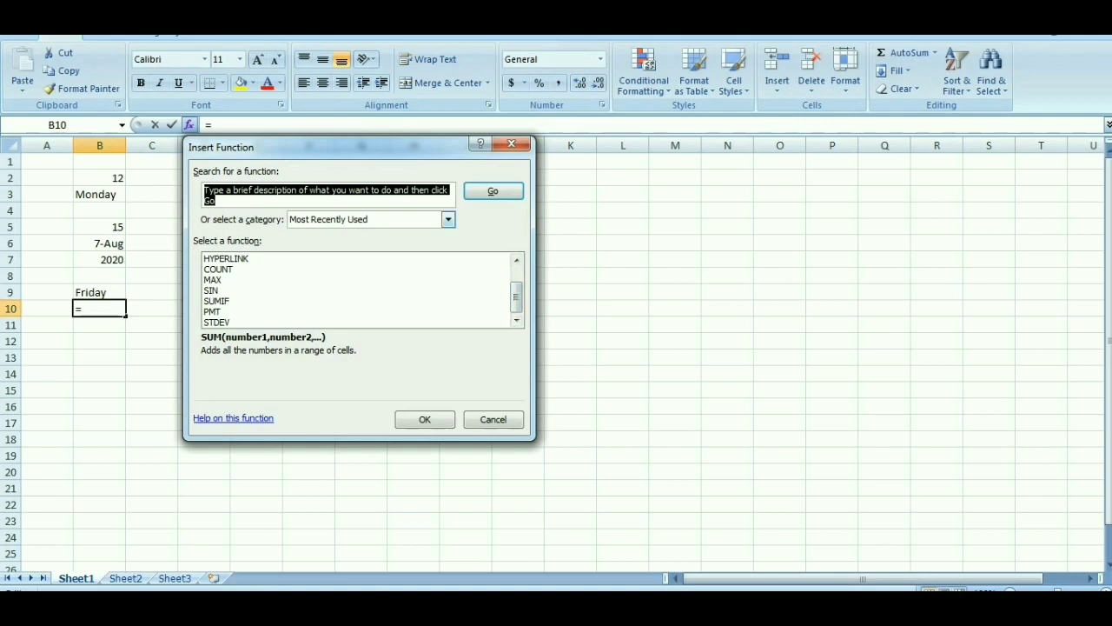
pyautogui.click(448, 220)
pyautogui.click(448, 220)
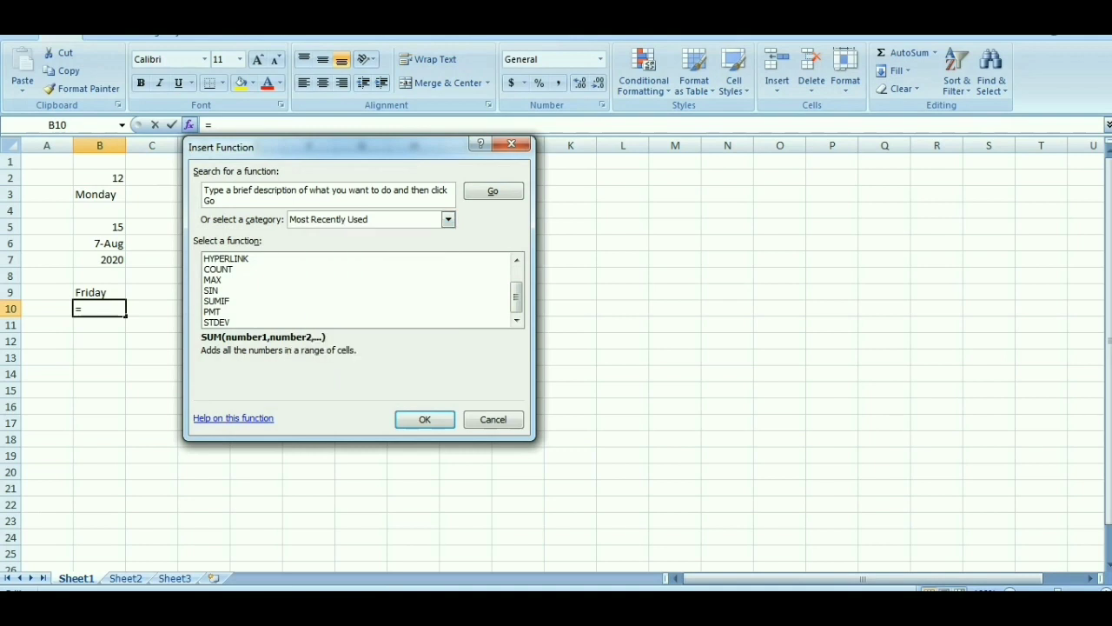
pyautogui.click(213, 279)
pyautogui.click(218, 269)
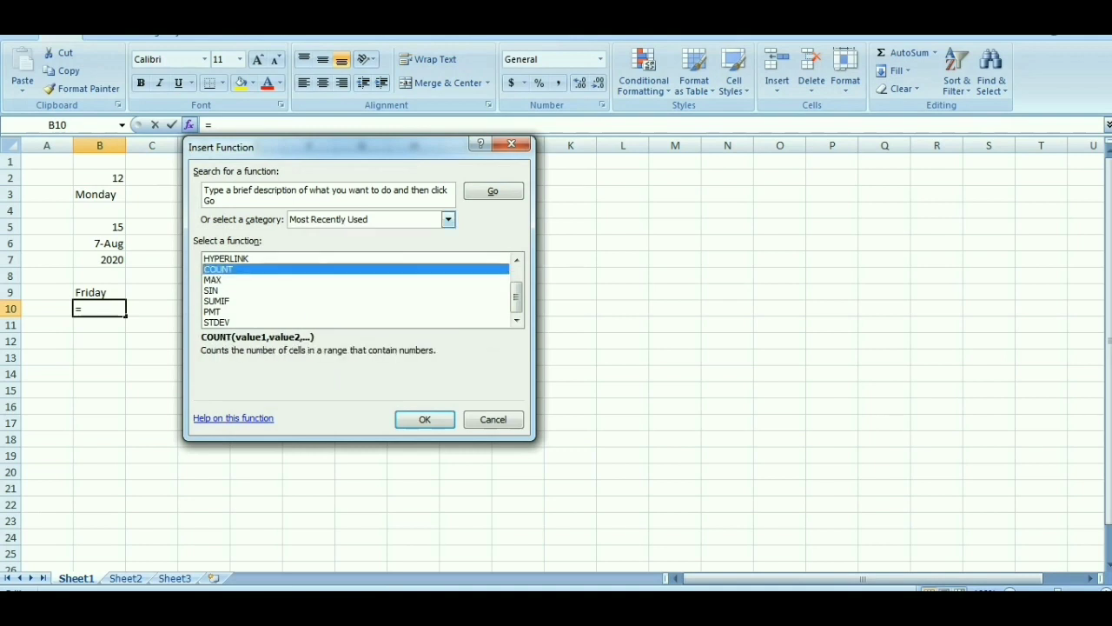
pyautogui.click(449, 220)
pyautogui.moveTo(448, 291); pyautogui.dragTo(448, 301)
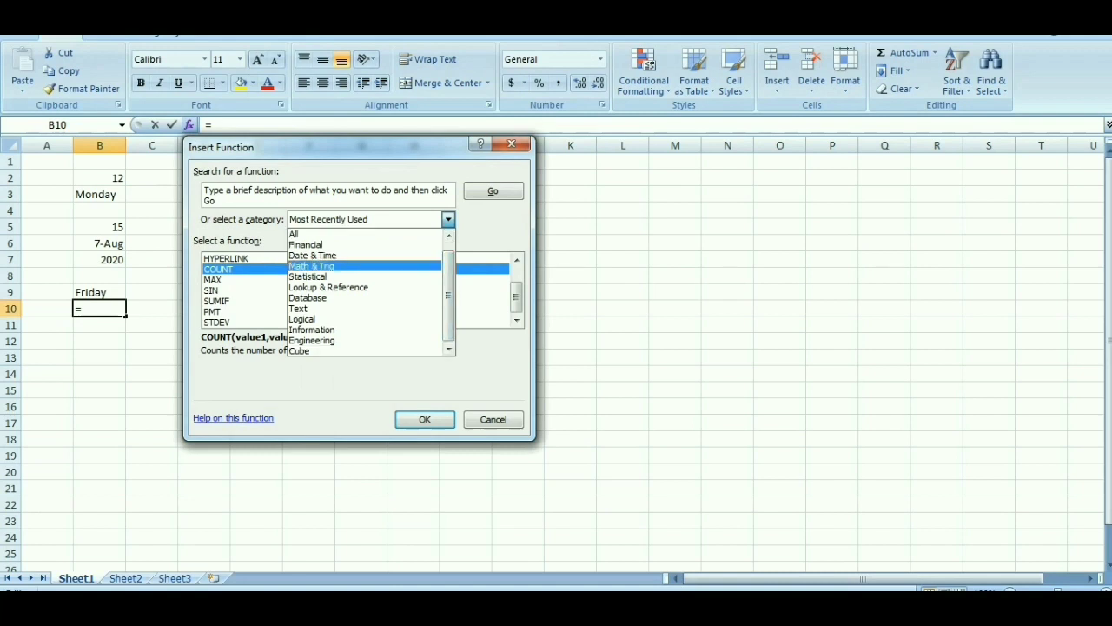
pyautogui.click(513, 145)
pyautogui.click(512, 145)
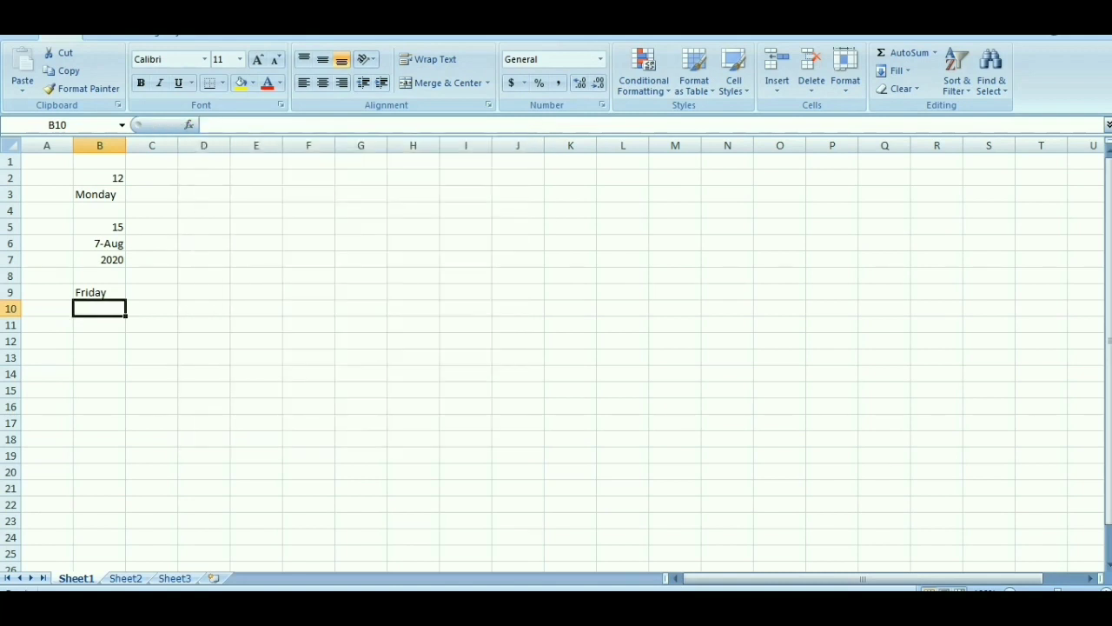
# Step: Count the non-empty cells of the column with =COUNTA(B2:B9) in B10
pyautogui.write('=')
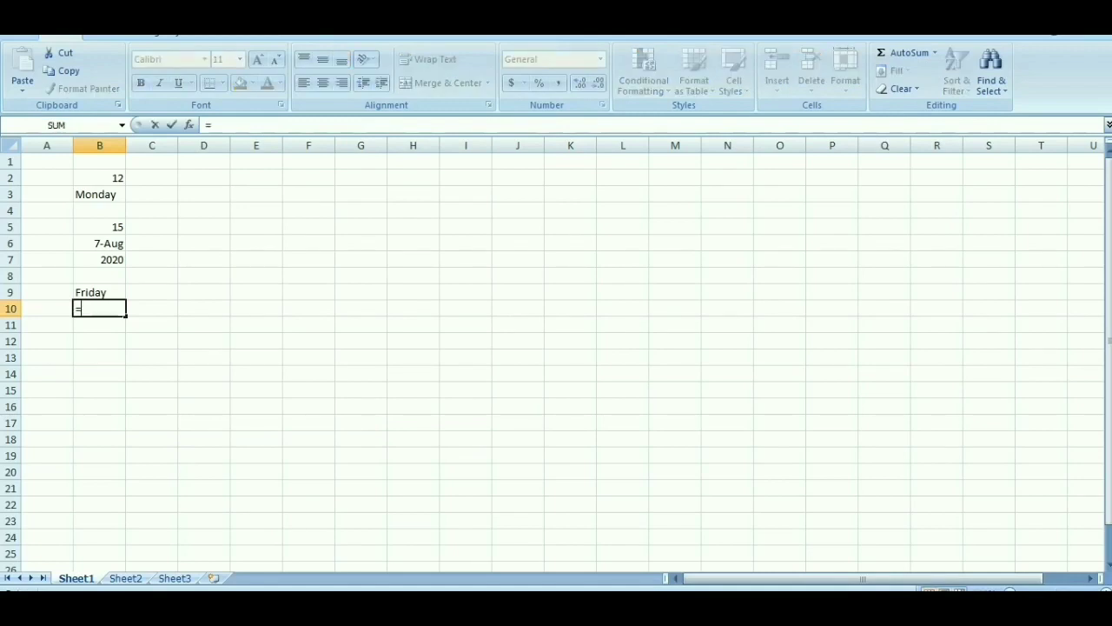
pyautogui.write('COUNT')
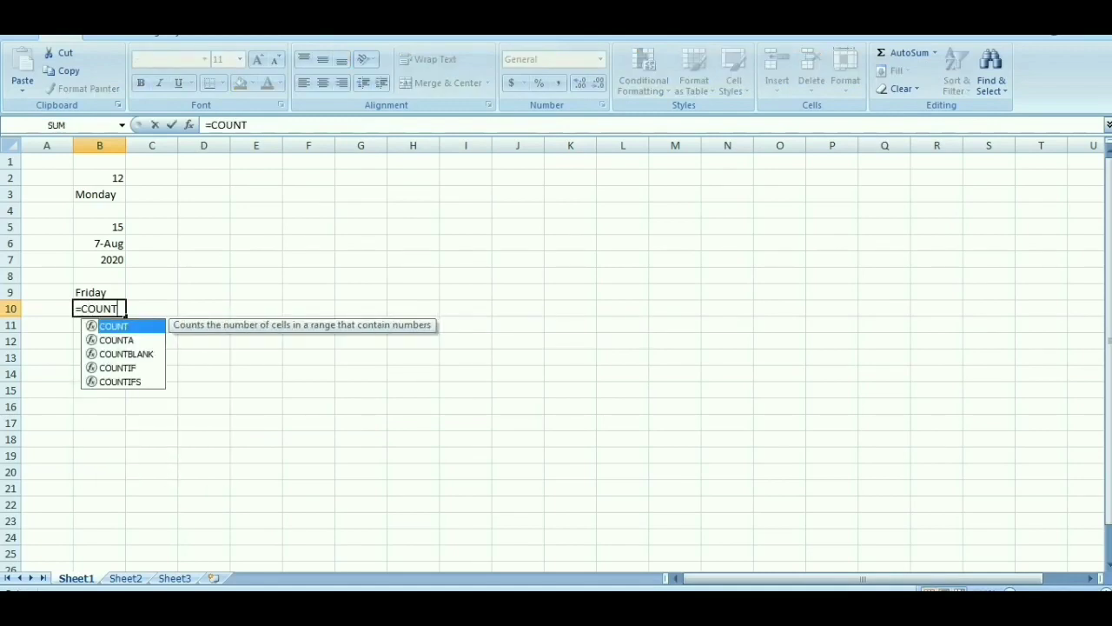
pyautogui.write('A')
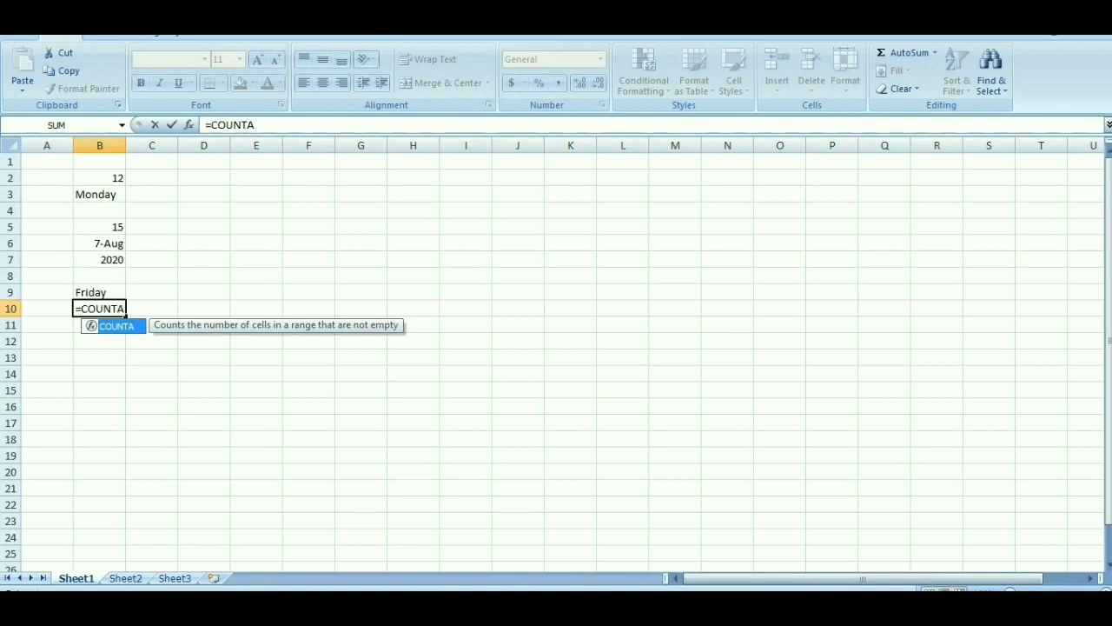
pyautogui.write('(')
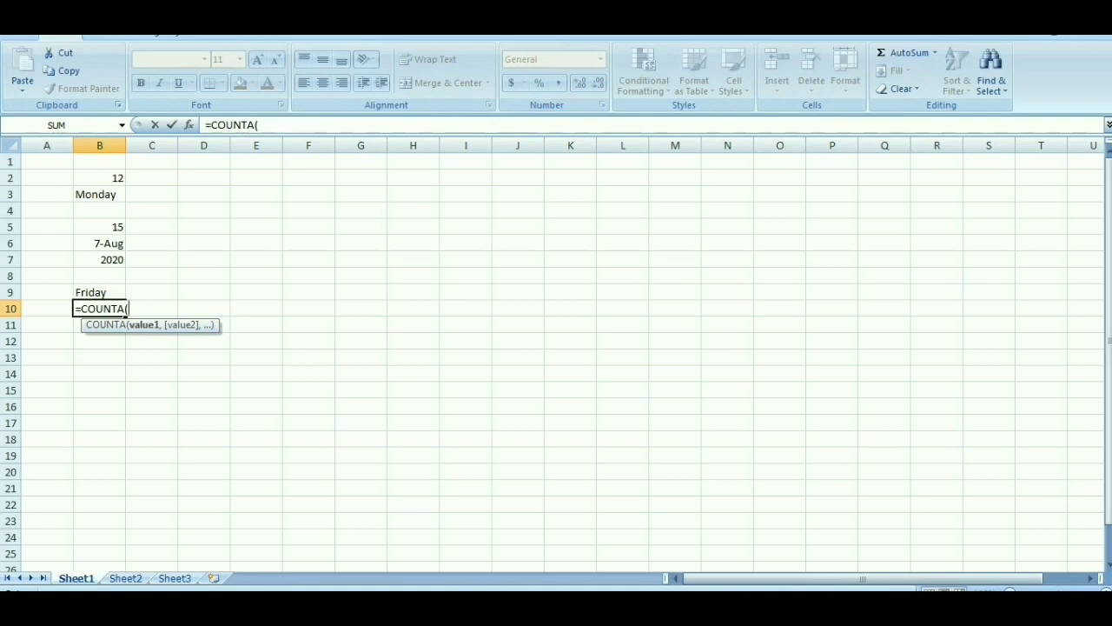
pyautogui.write('B2:B9)')
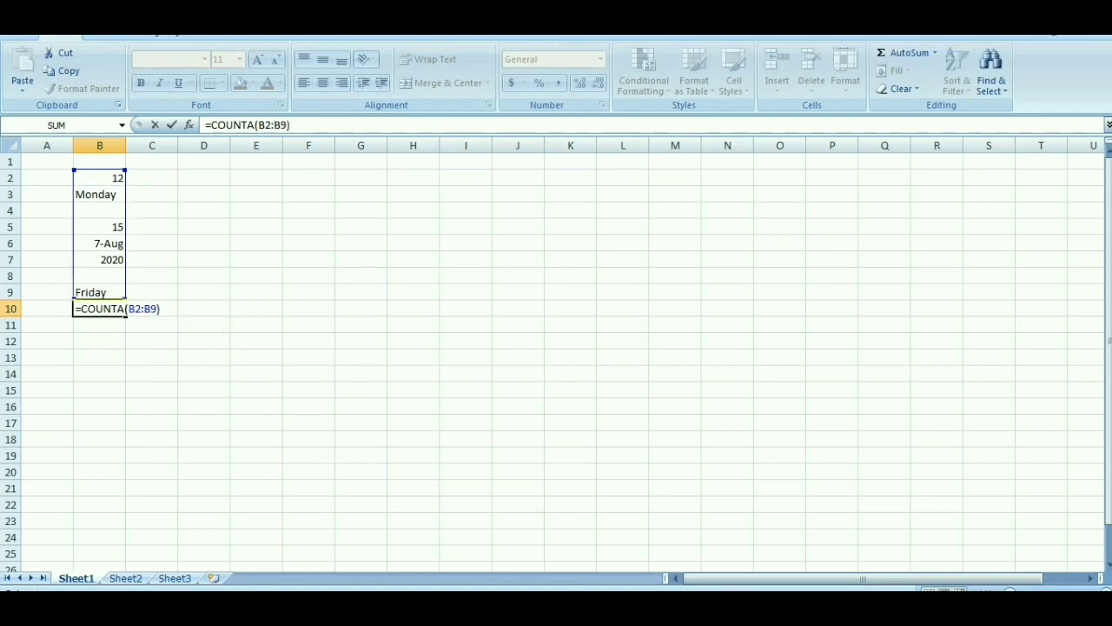
pyautogui.press('Return')
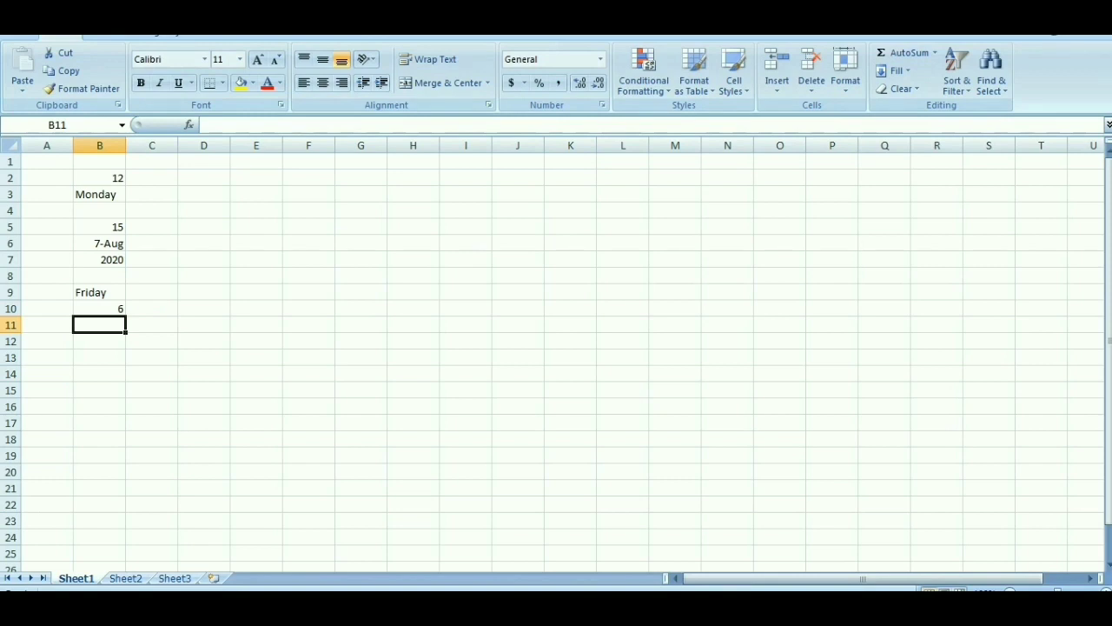
# Step: Close the current workbook and start Microsoft Office Excel 2007 again with a blank workbook
pyautogui.hotkey('alt', 'F4')
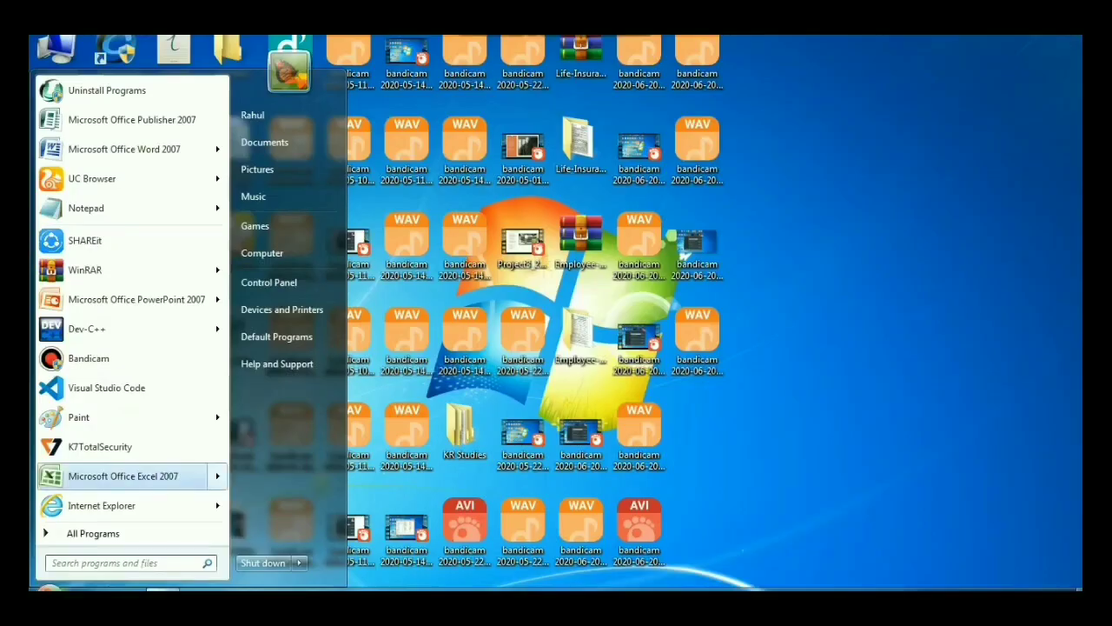
pyautogui.click(122, 475)
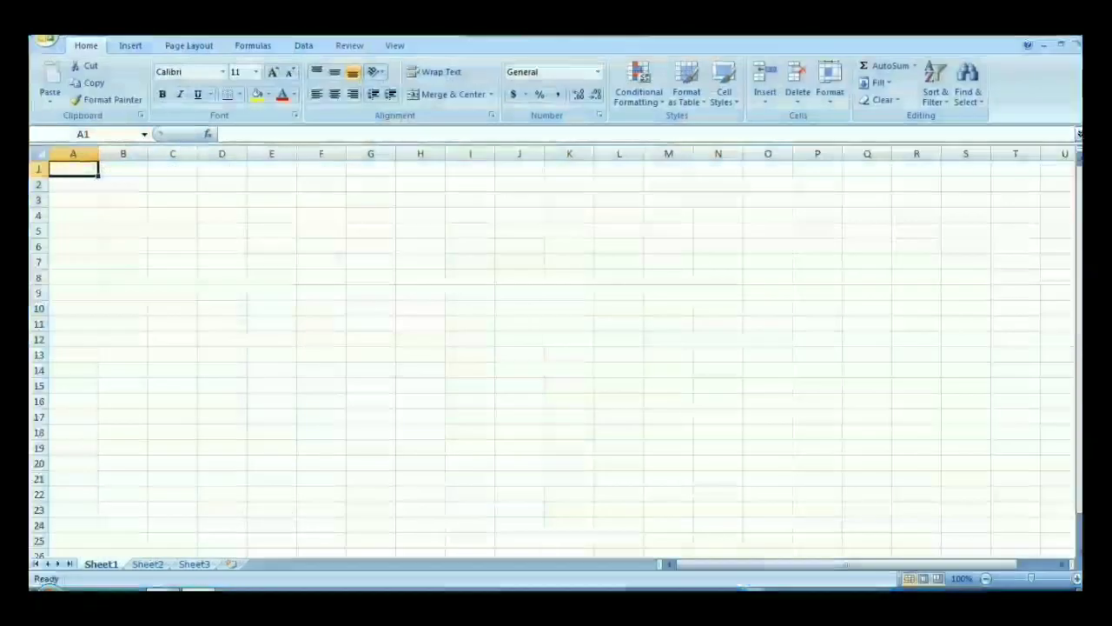
# Step: Enter 12 in B2 and Monday in B3 of the blank sheet
pyautogui.press('Up')
pyautogui.write('12')
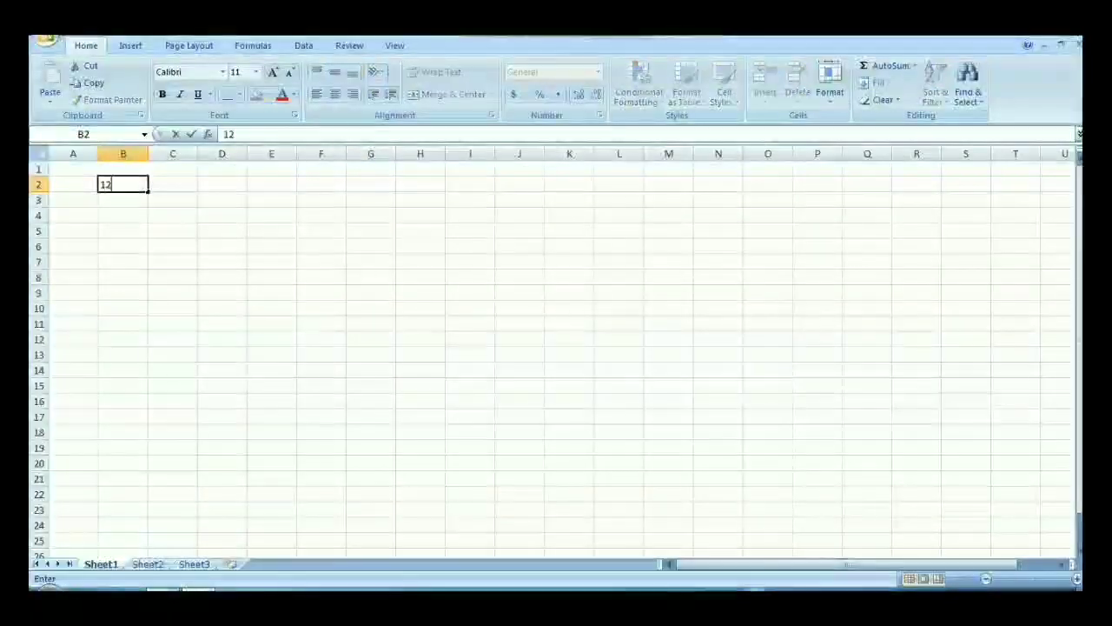
pyautogui.press('Right')
pyautogui.press('Down')
pyautogui.press('Left')
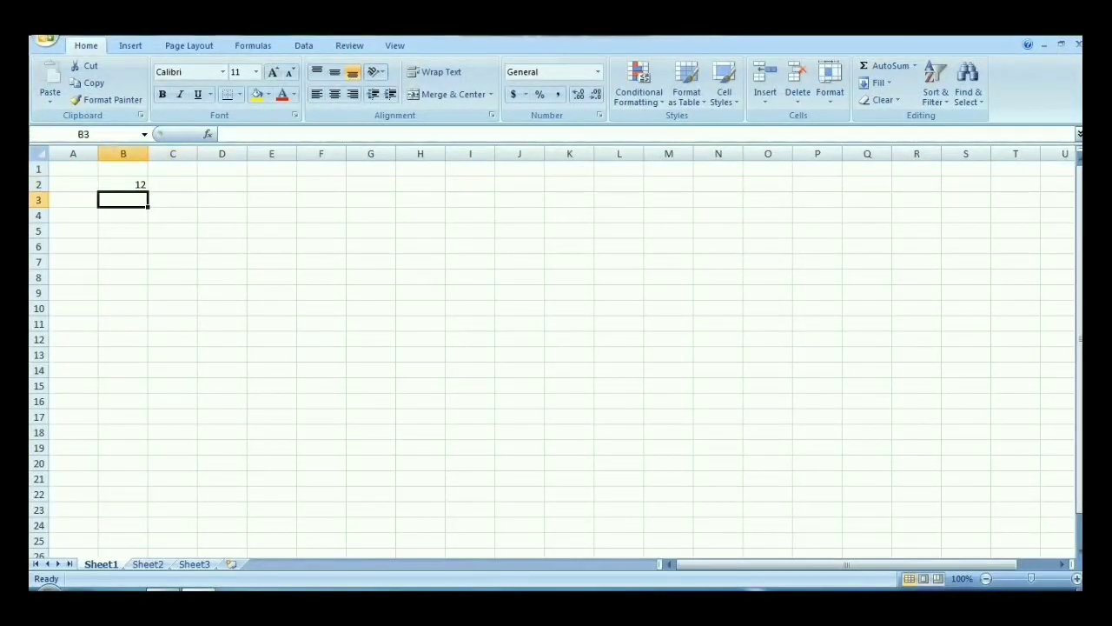
pyautogui.write('Monday')
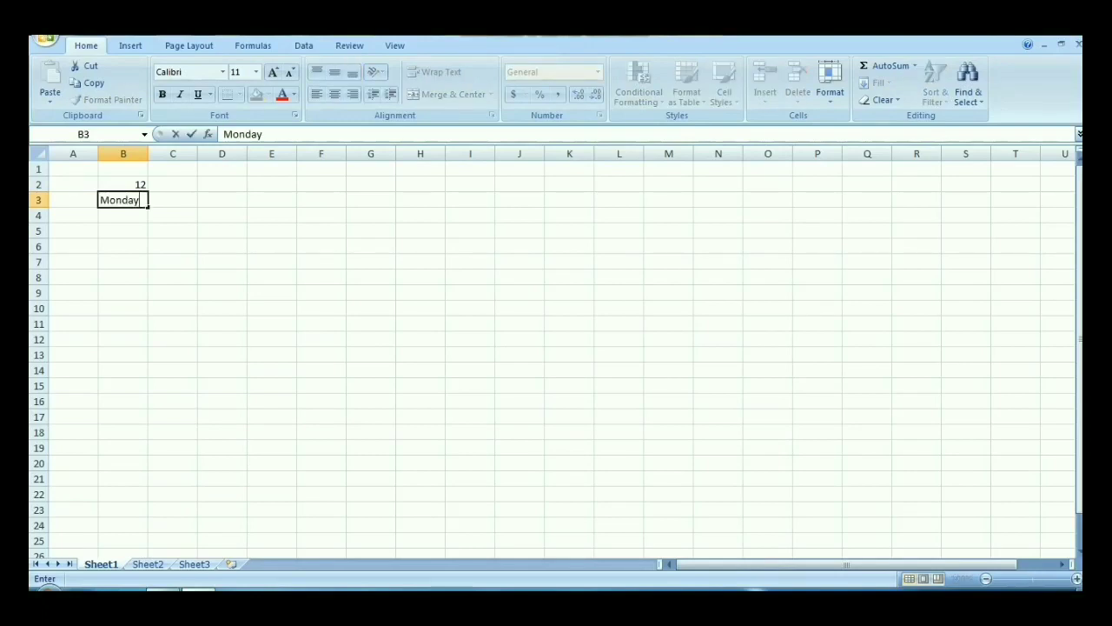
# Step: Enter 15 in B5, leaving B4 empty
pyautogui.press('Right')
pyautogui.press('Right')
pyautogui.press('Down')
pyautogui.press('Down')
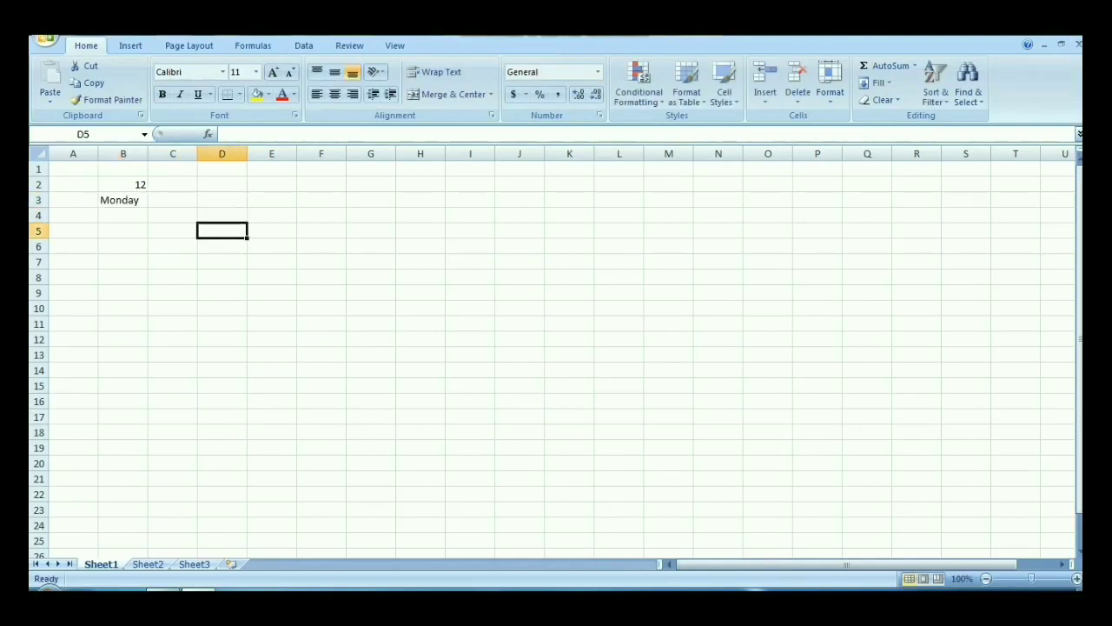
pyautogui.press('Left')
pyautogui.press('Left')
pyautogui.write('15')
pyautogui.press('Return')
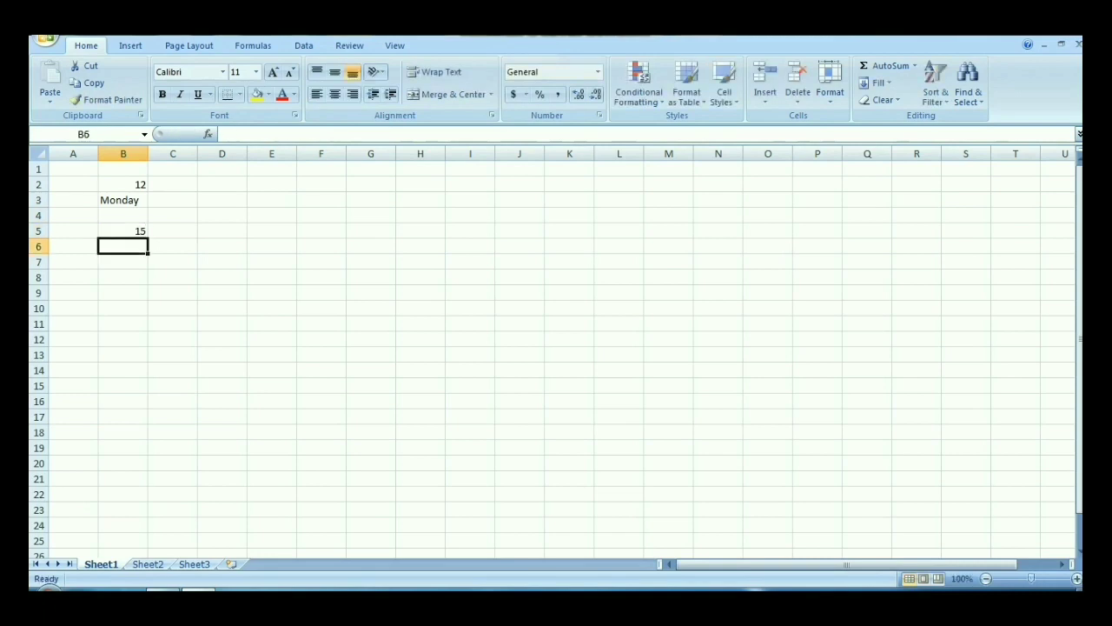
# Step: Enter the date 07-Aug in B6, 2020 in B7 and Friday in B9, leaving B8 empty
pyautogui.write('07-Aug')
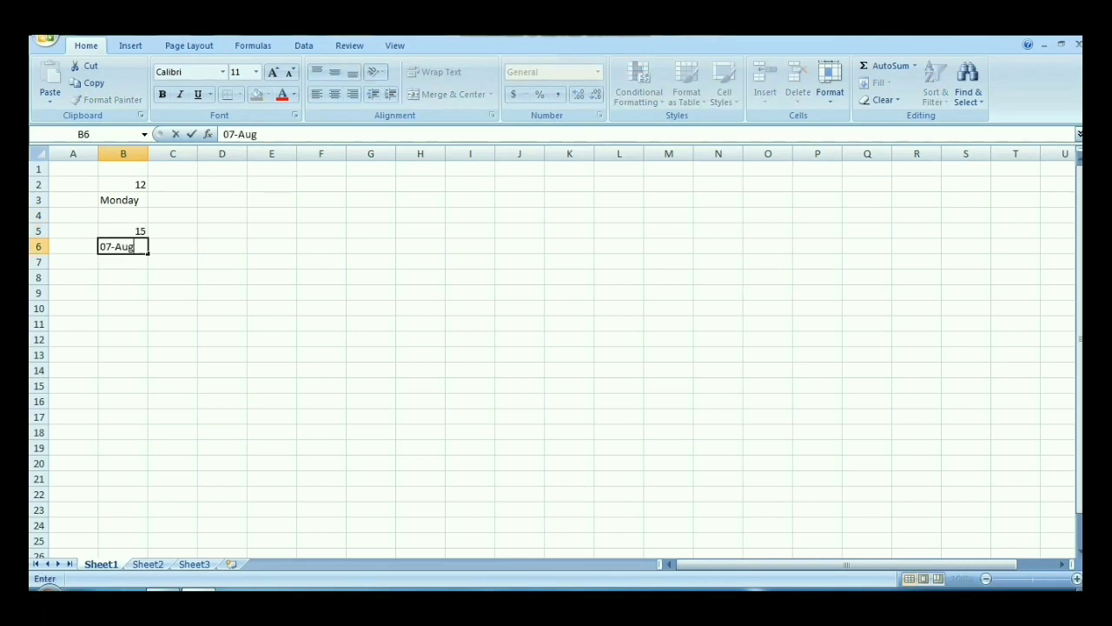
pyautogui.press('Return')
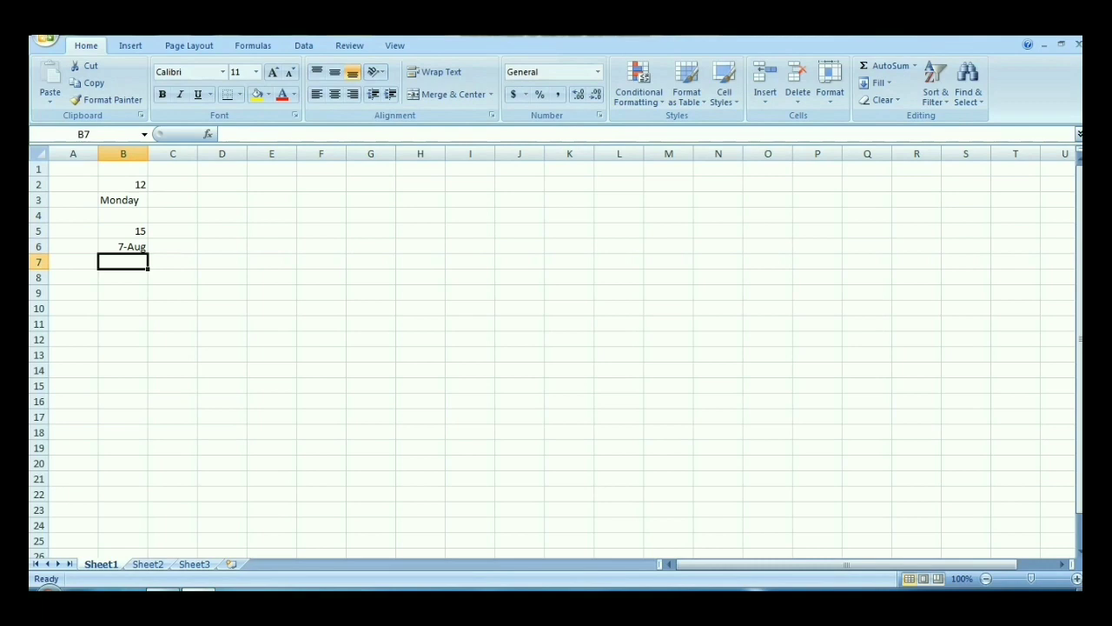
pyautogui.write('2020')
pyautogui.press('Return')
pyautogui.press('Return')
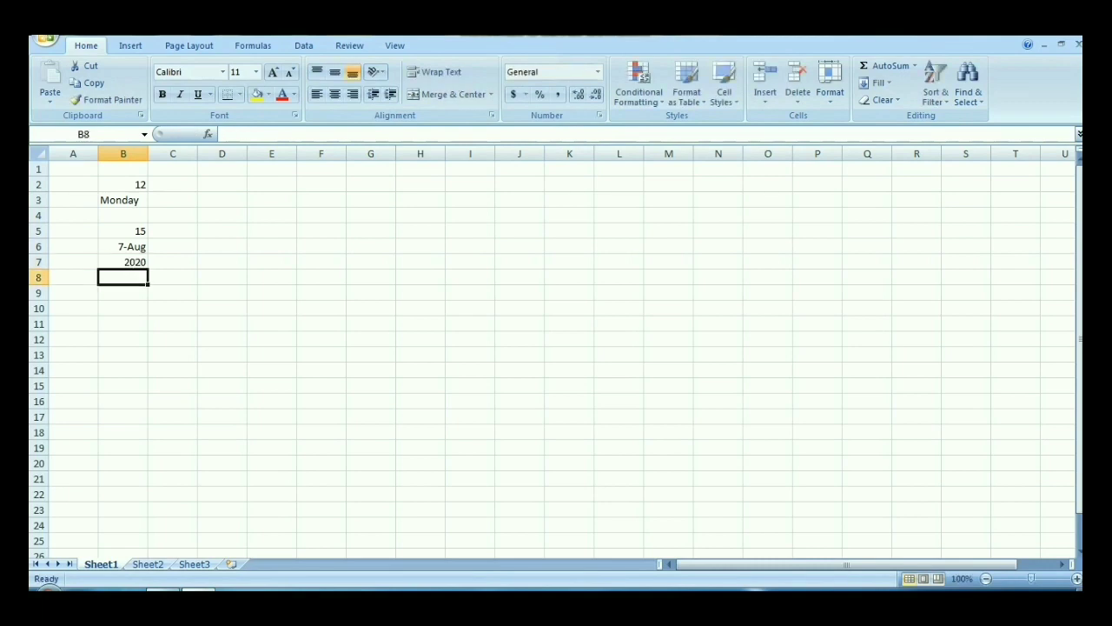
pyautogui.write('Friday')
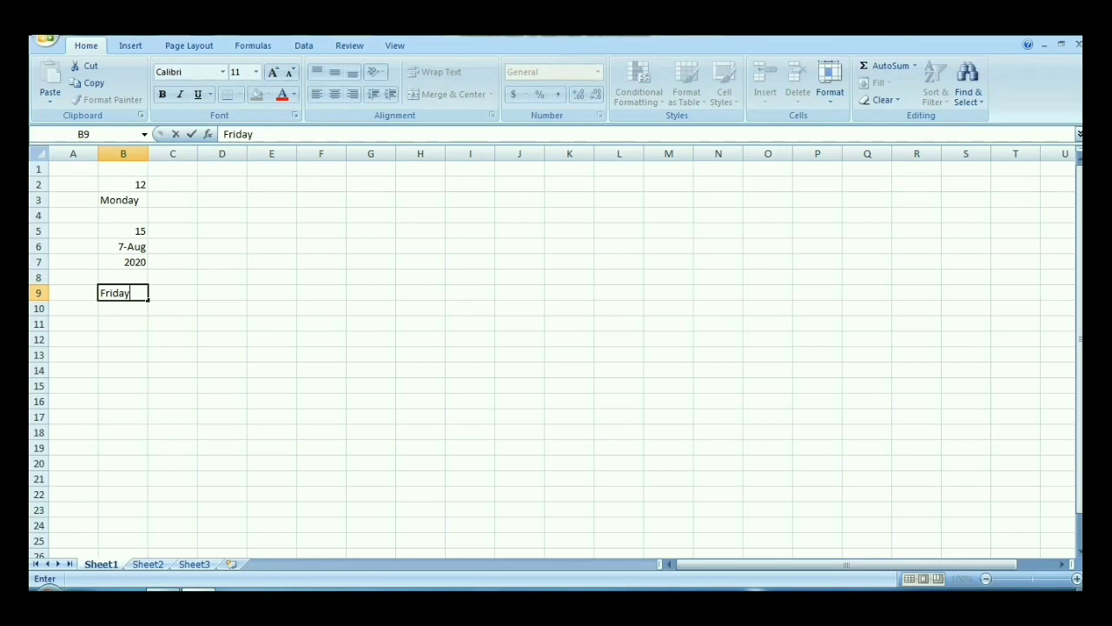
# Step: Test whether B2 exceeds 10 by entering =IF(B2>10,"Greater","Not Greater") in C2
pyautogui.click(173, 184)
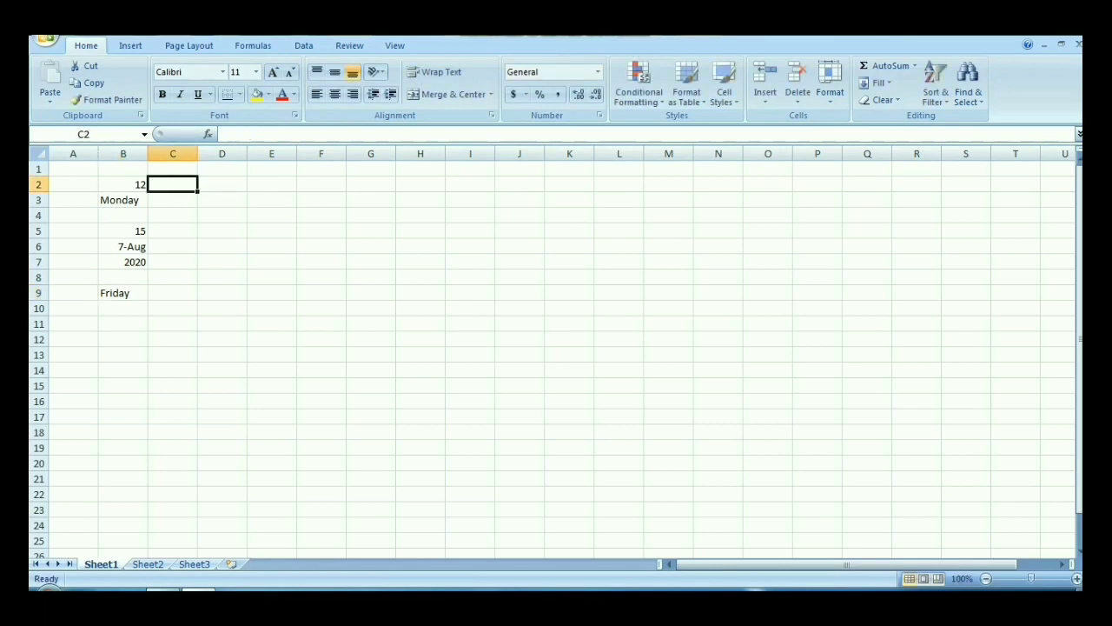
pyautogui.write('=IF(')
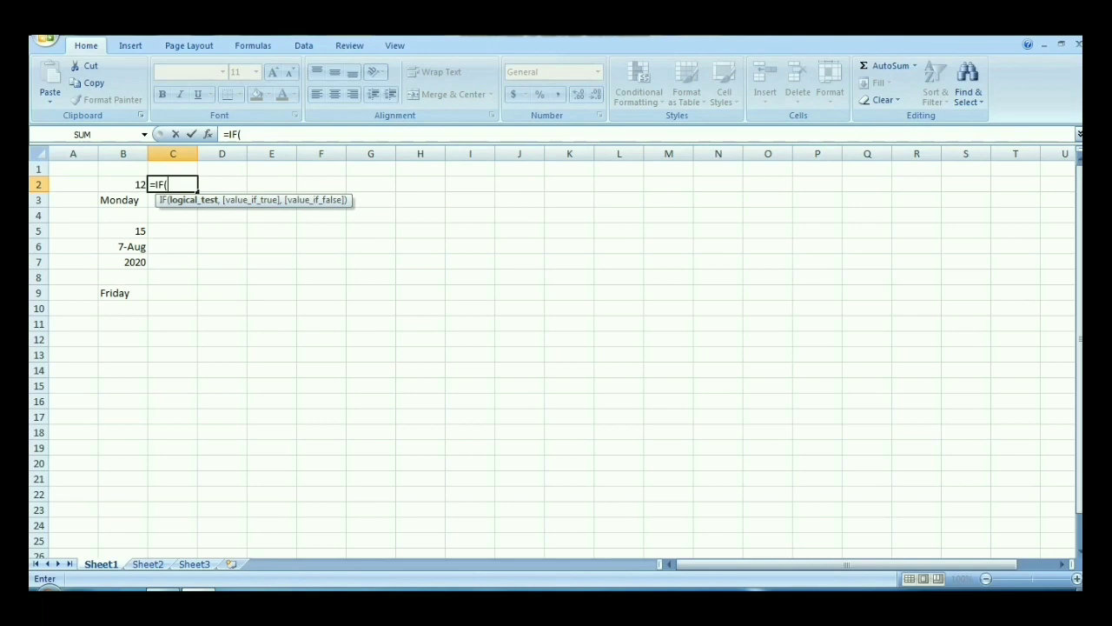
pyautogui.write('B2>10')
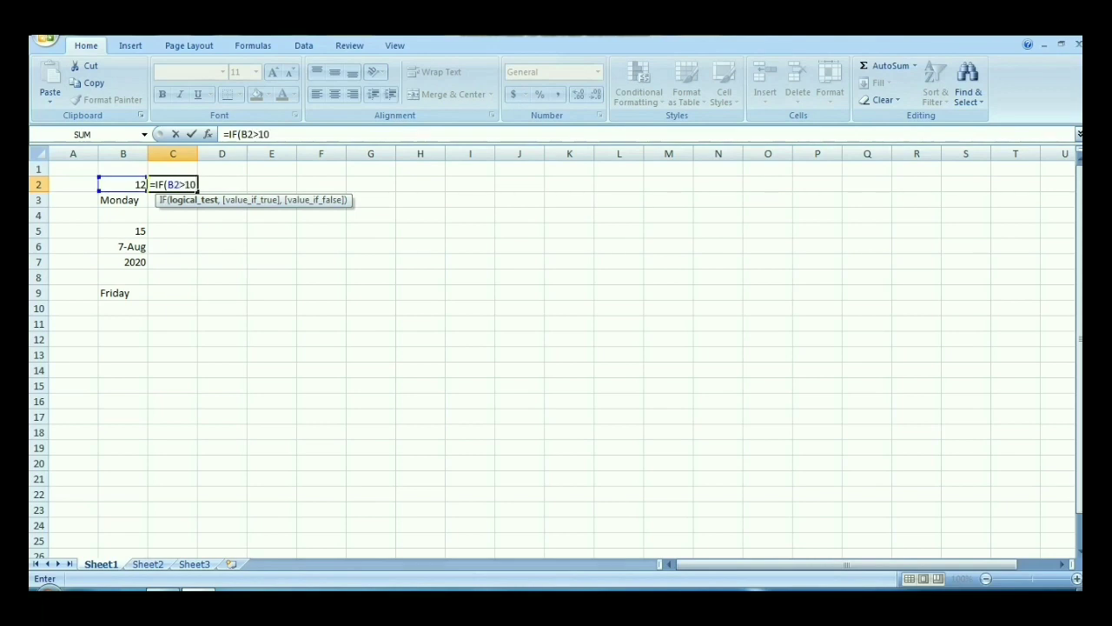
pyautogui.write(',')
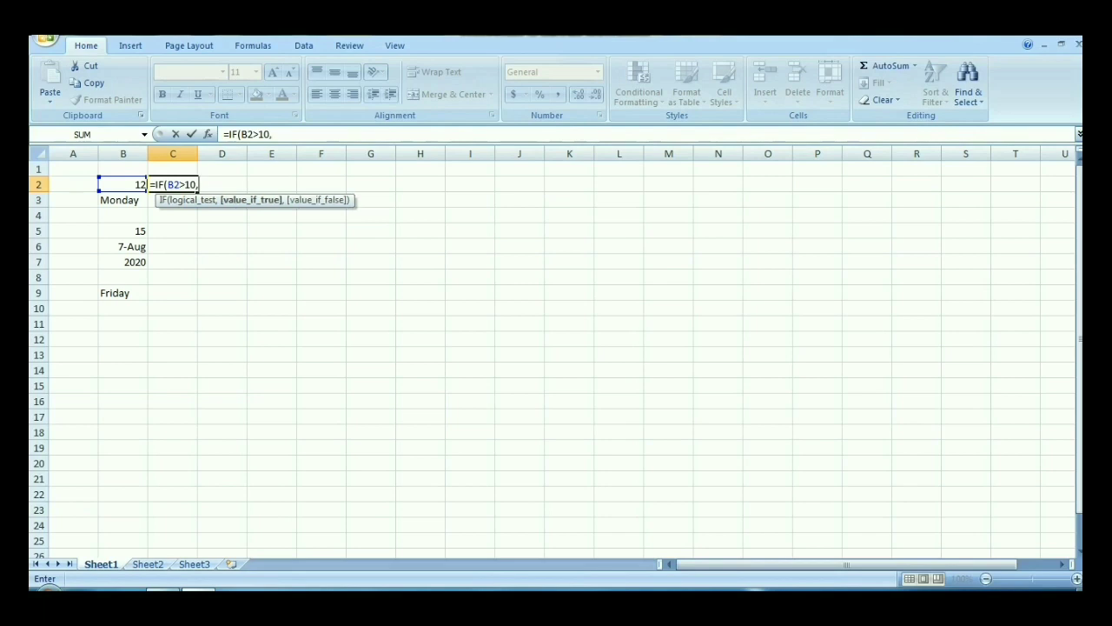
pyautogui.write('"Greater",')
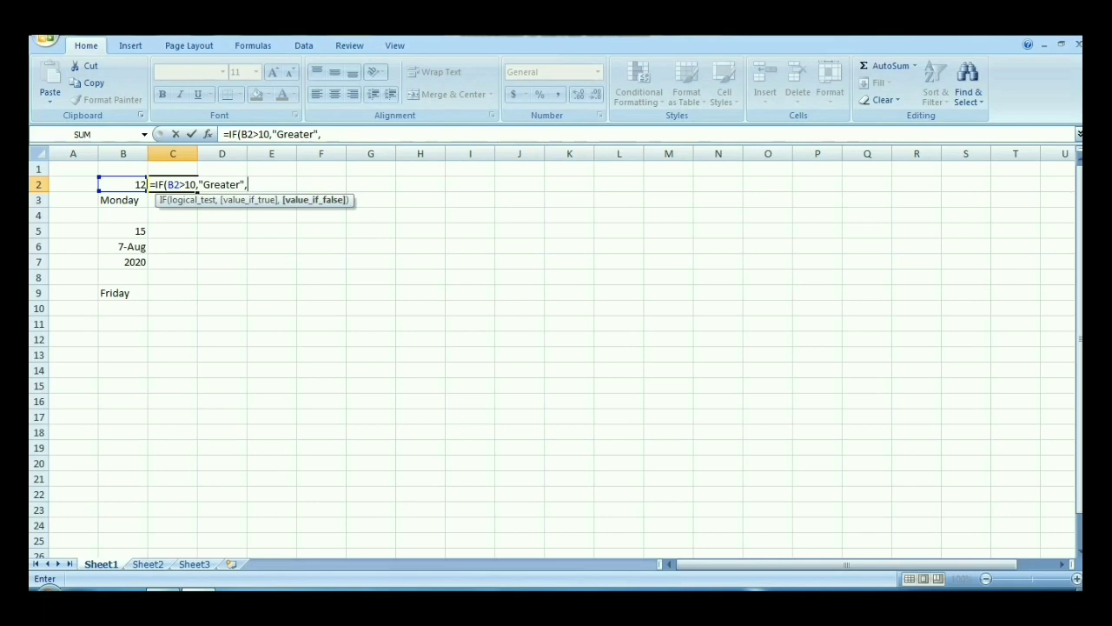
pyautogui.write('"Not Greater')
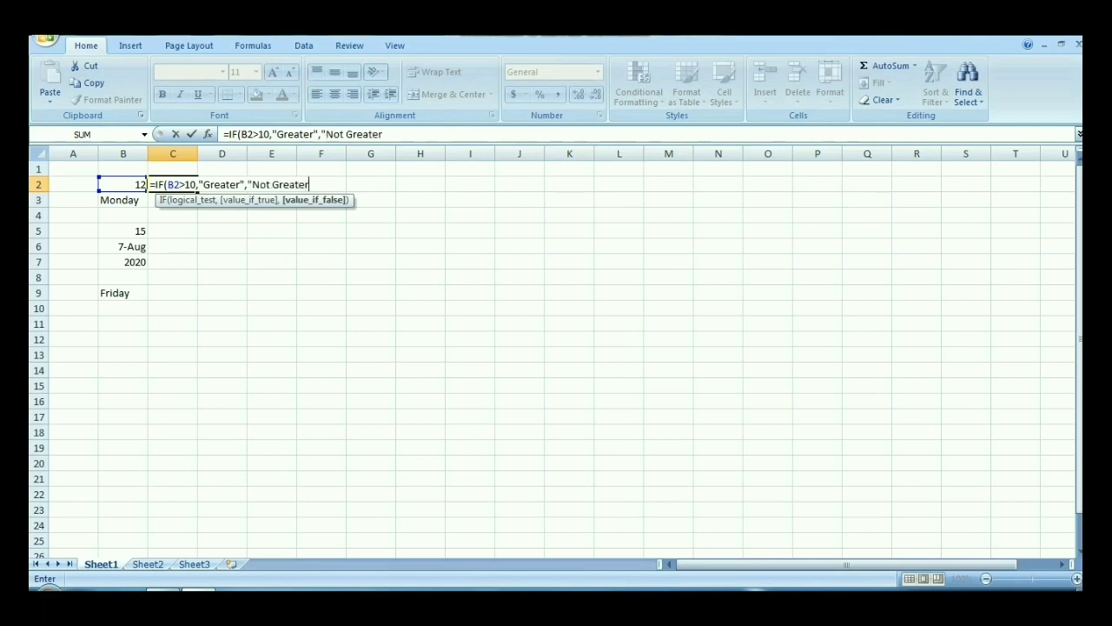
pyautogui.write('")')
pyautogui.press('Return')
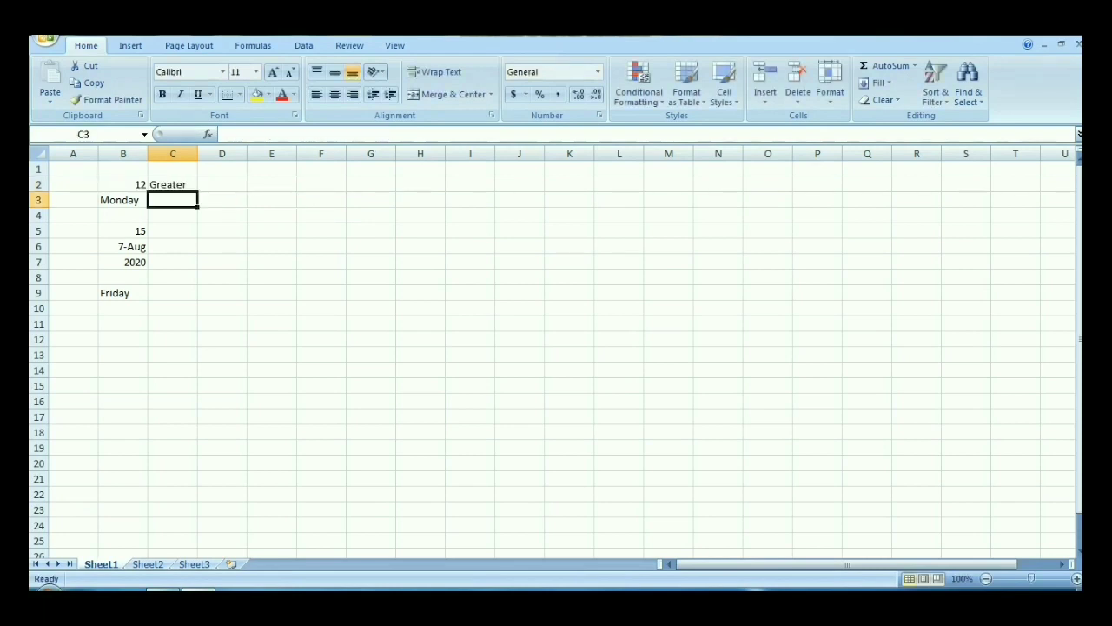
# Step: Test the day name in B9 by entering =IF(B9="Saturday",25,50) in C9
pyautogui.click(173, 293)
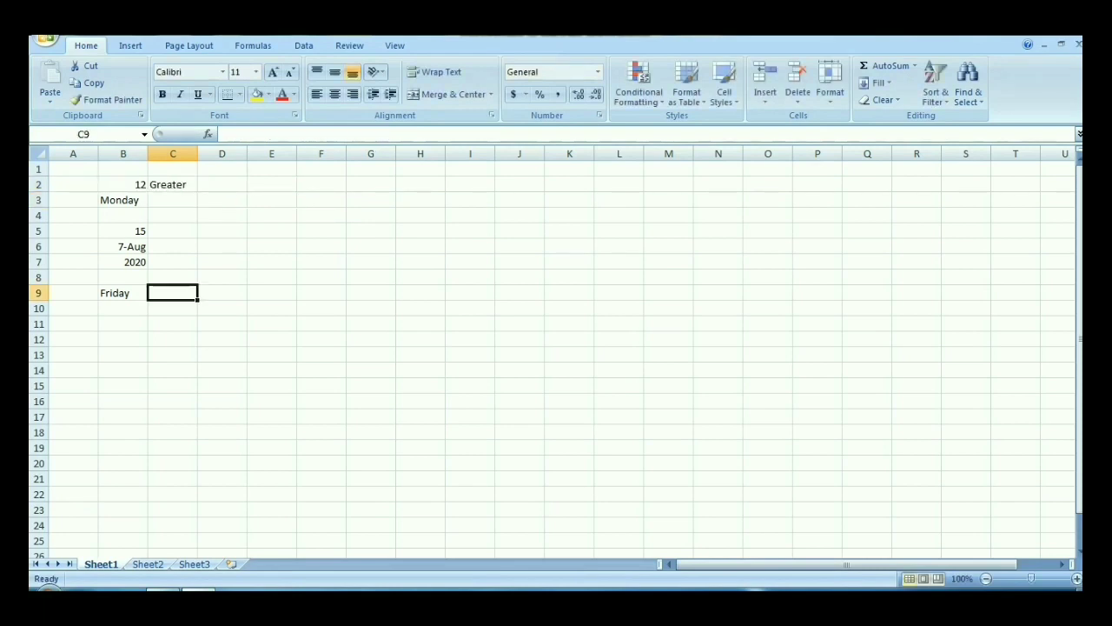
pyautogui.write('=IF')
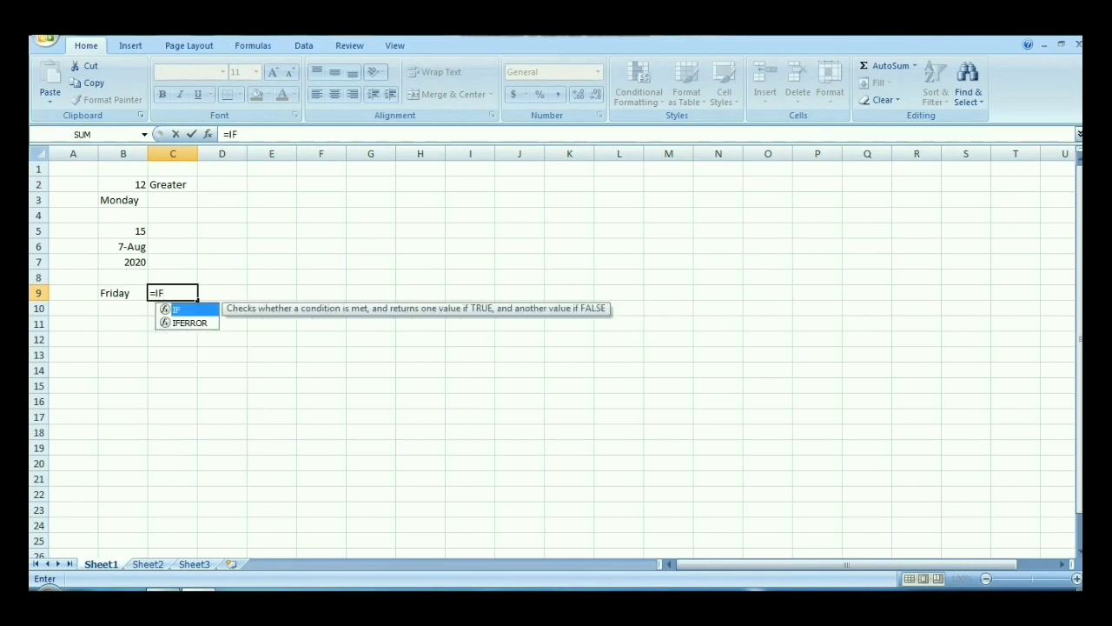
pyautogui.write('(')
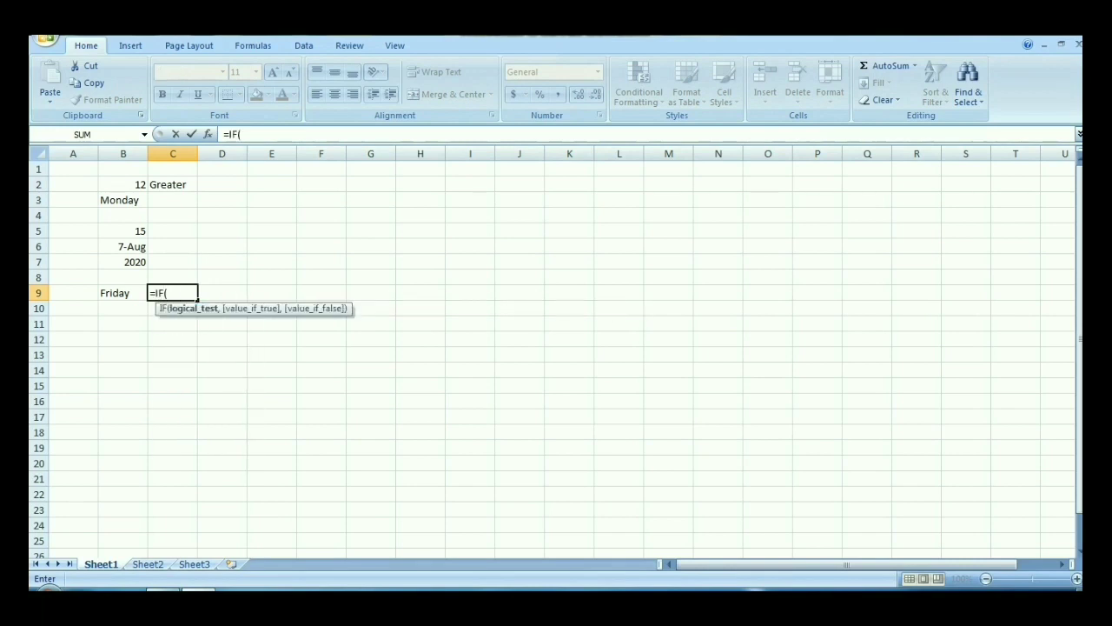
pyautogui.write('B')
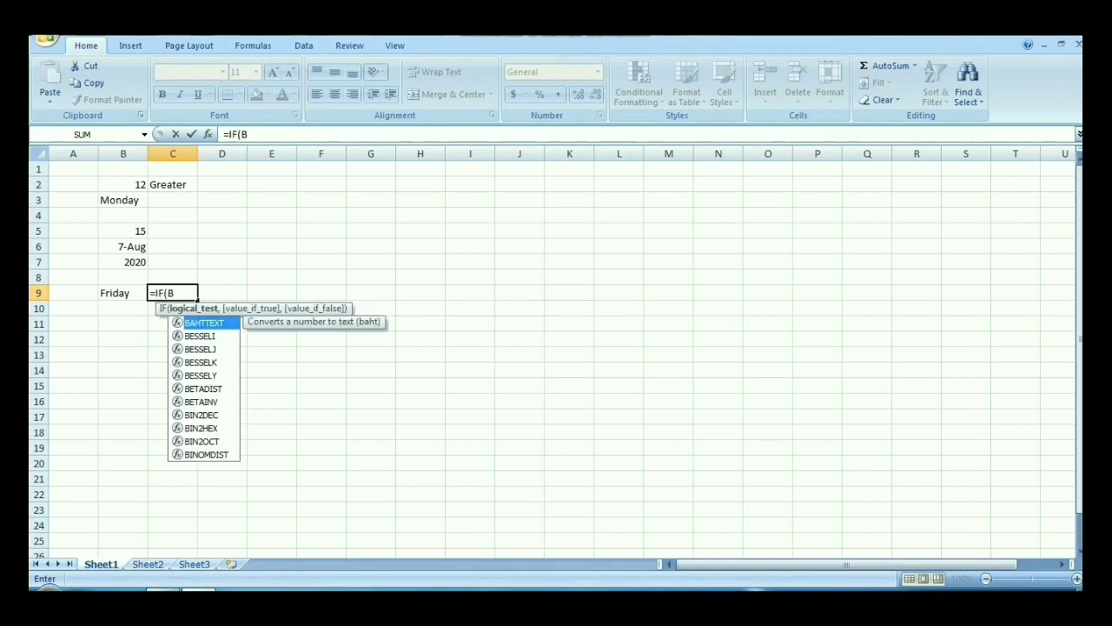
pyautogui.write('9=')
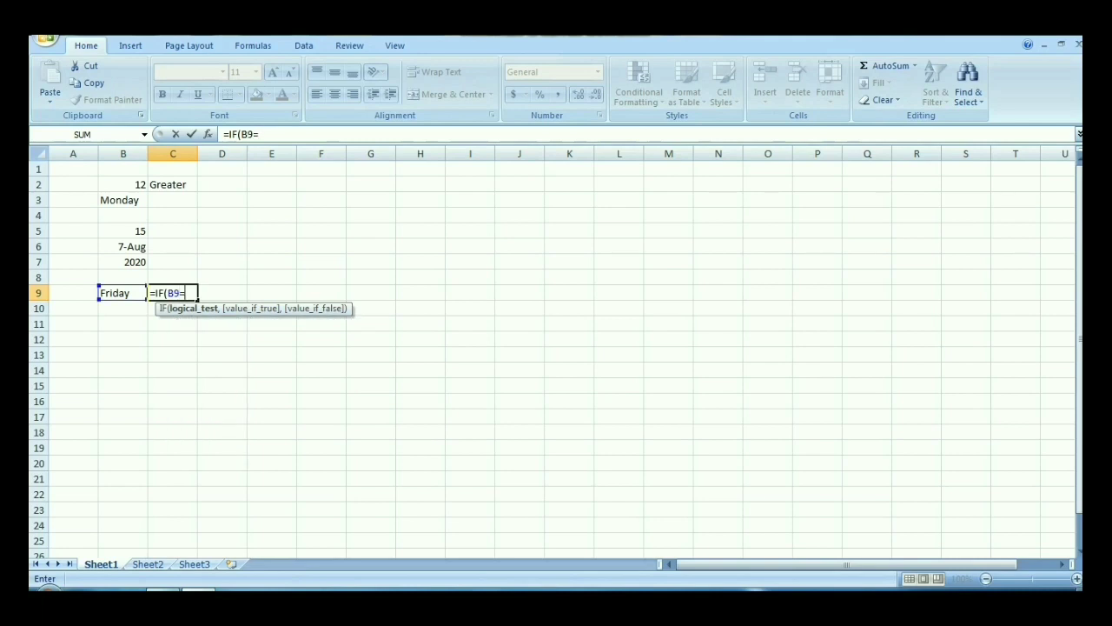
pyautogui.write('"Saturday')
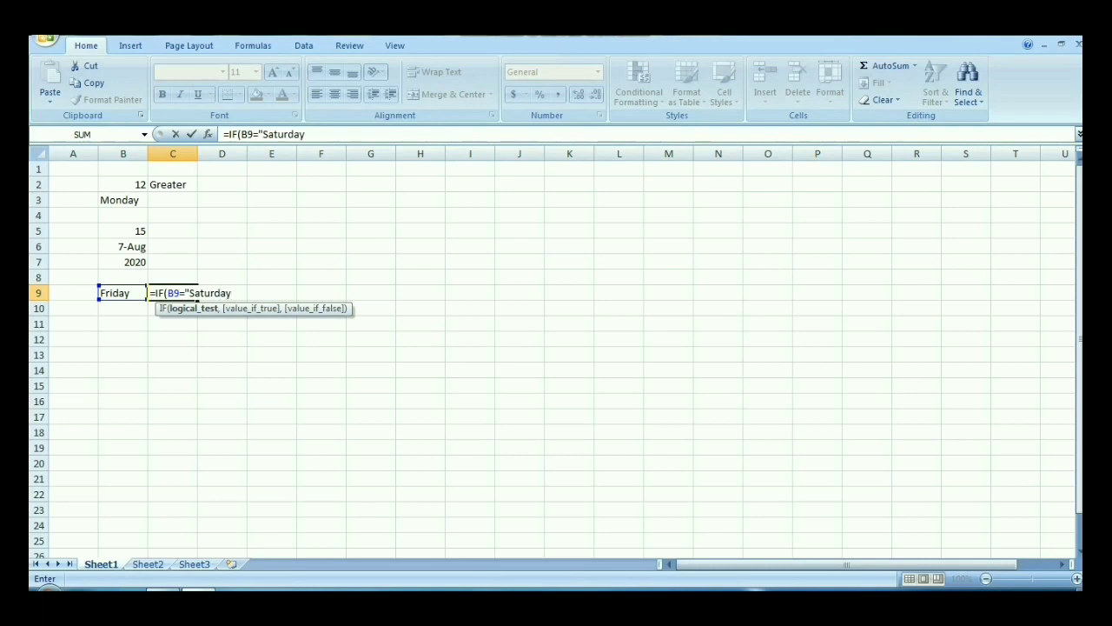
pyautogui.write('",')
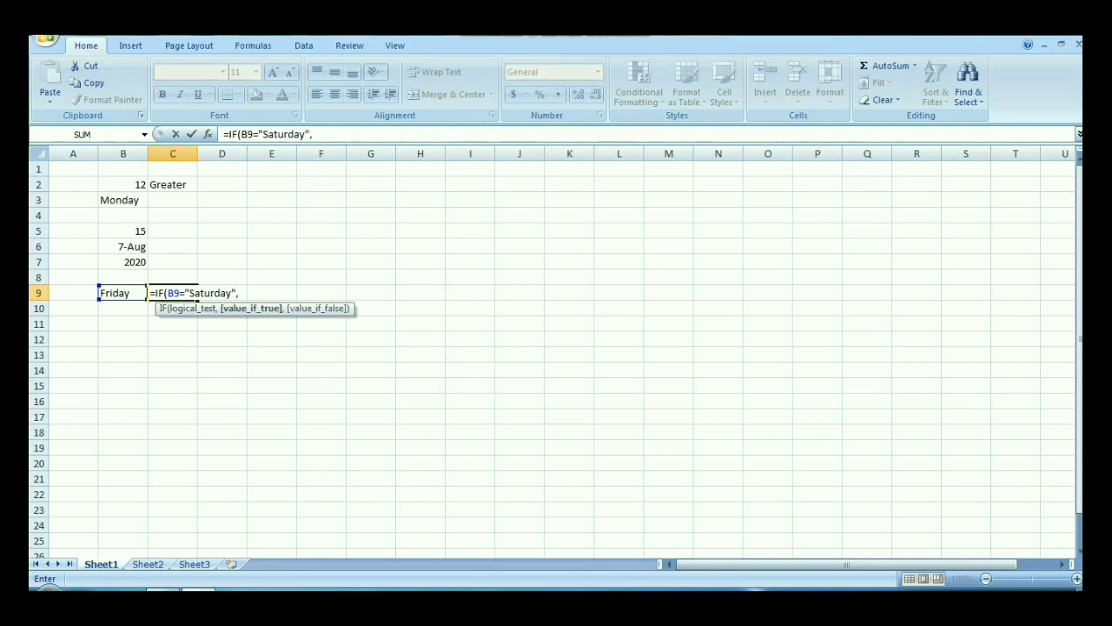
pyautogui.write('25,')
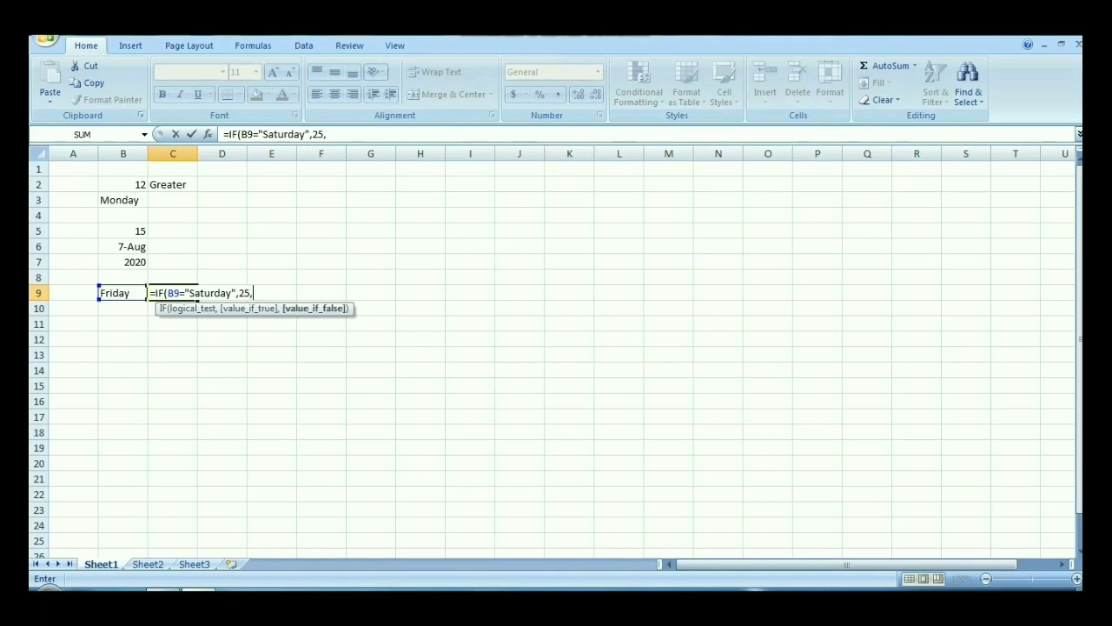
pyautogui.write('50)')
pyautogui.press('Return')
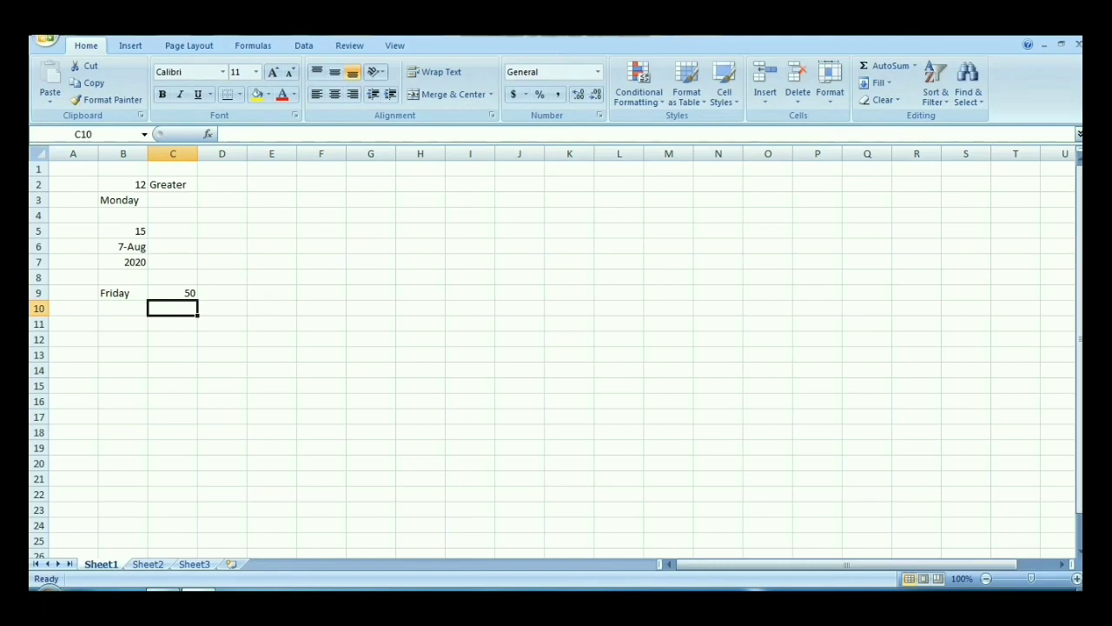
pyautogui.hotkey('alt', 'F4')
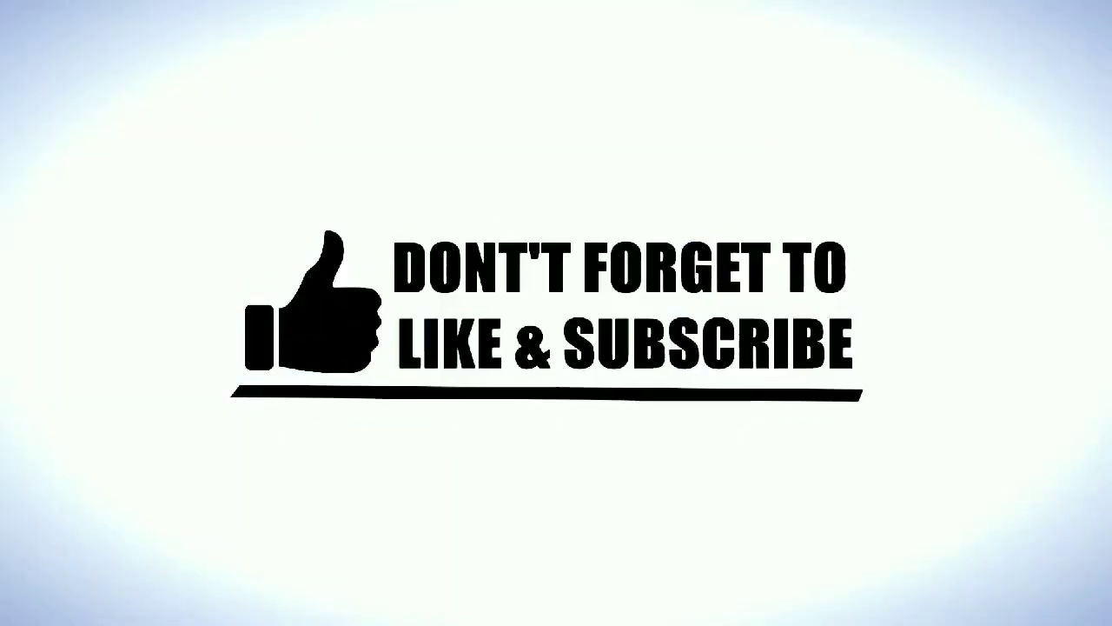